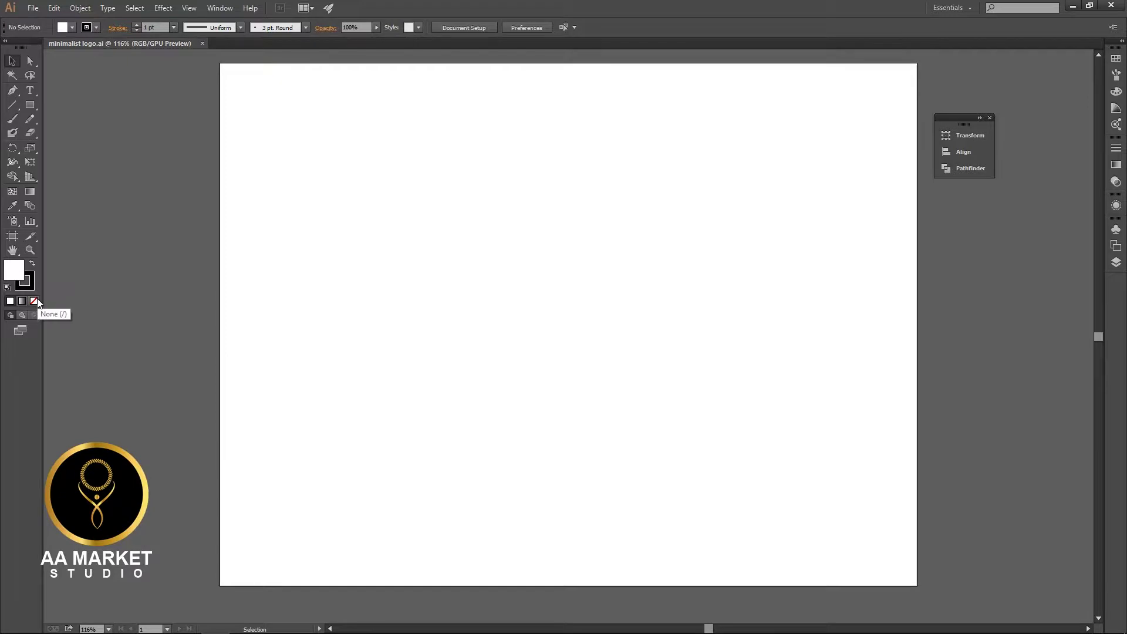
Draw a circle about 333 px in diameter near the artboard's centre, with no fill and a black stroke
click(34, 300)
click(33, 284)
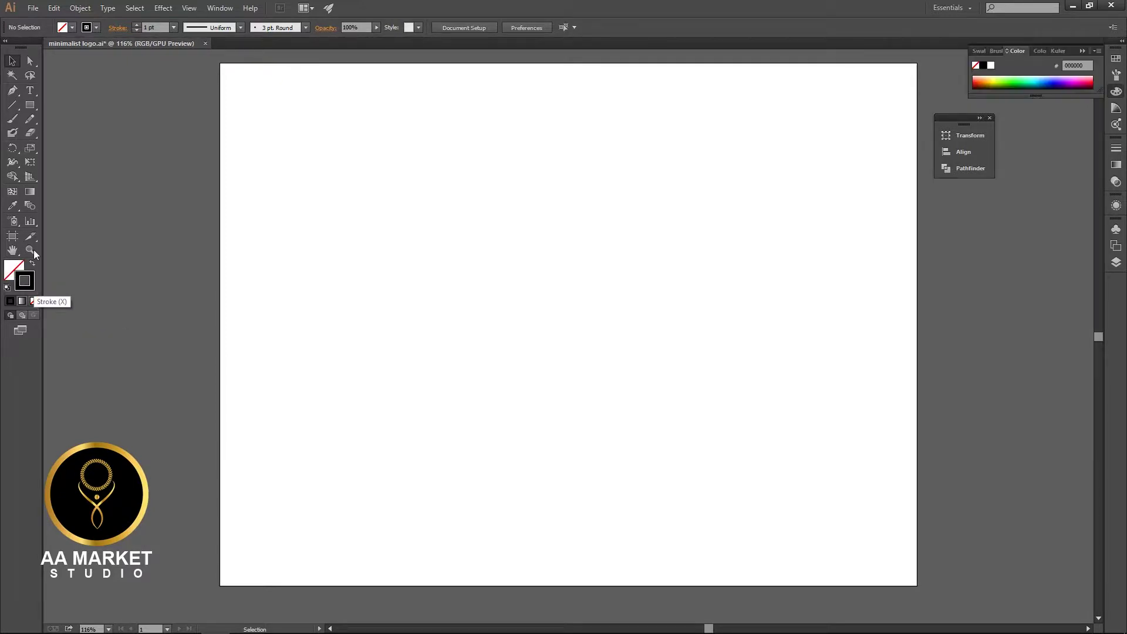
click(31, 106)
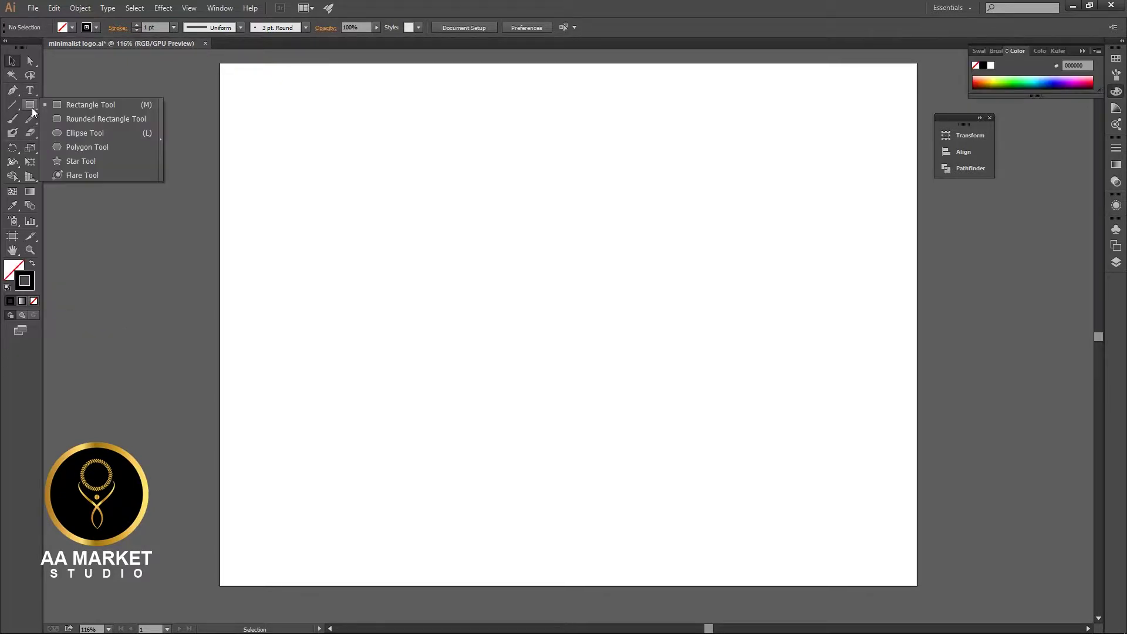
click(81, 133)
drag(569, 293, 614, 406)
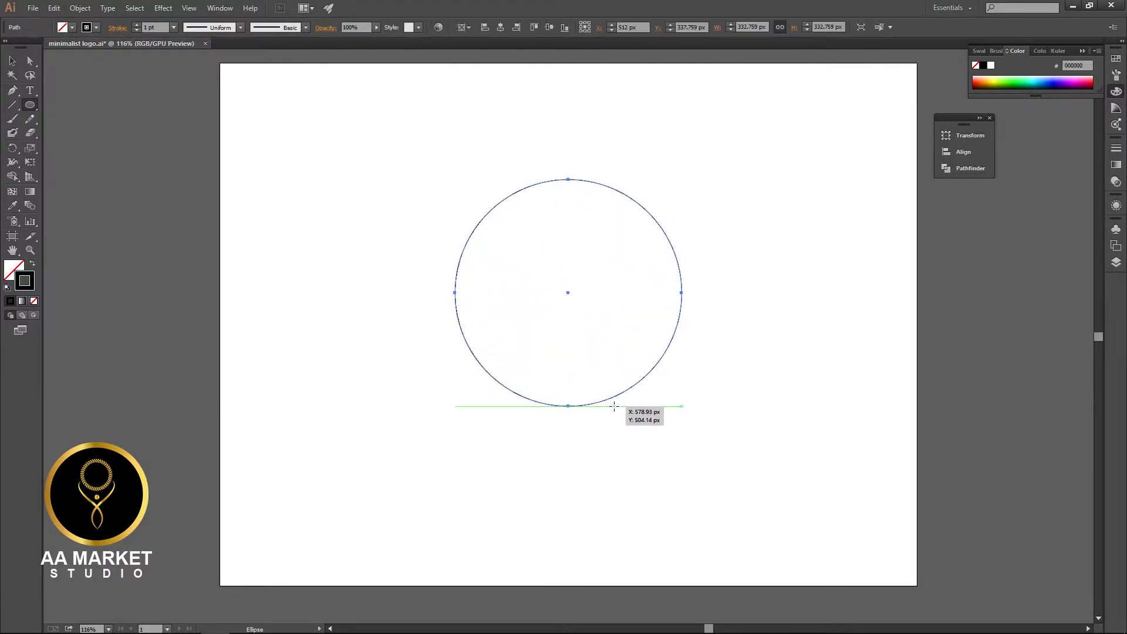
Set the circle's stroke weight to 22 pt and deselect it
click(136, 25)
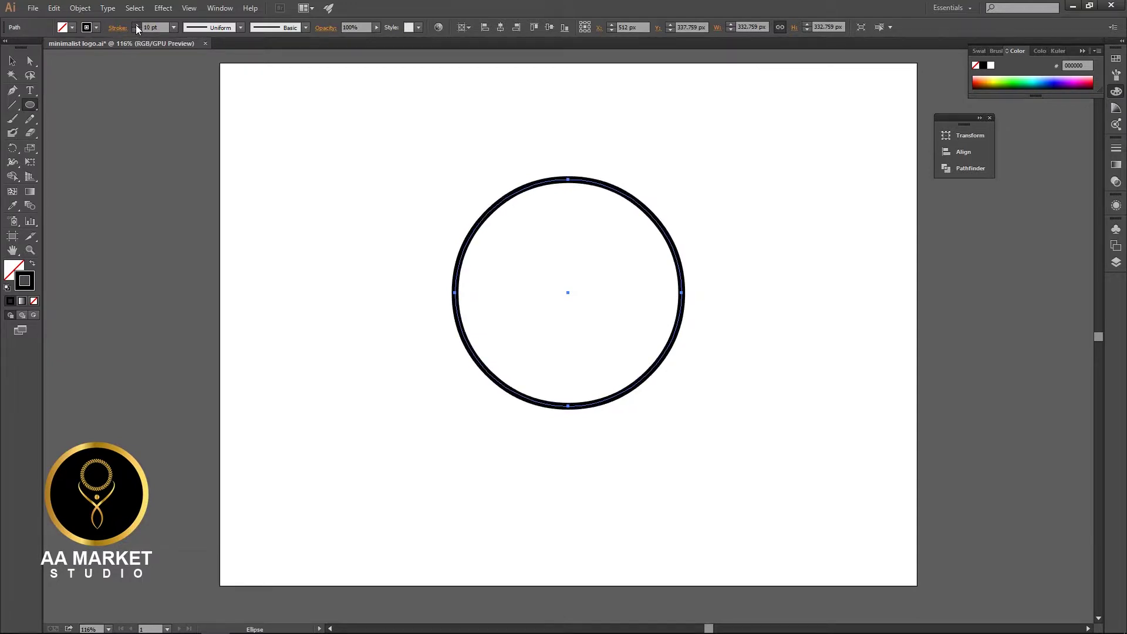
click(136, 24)
click(136, 25)
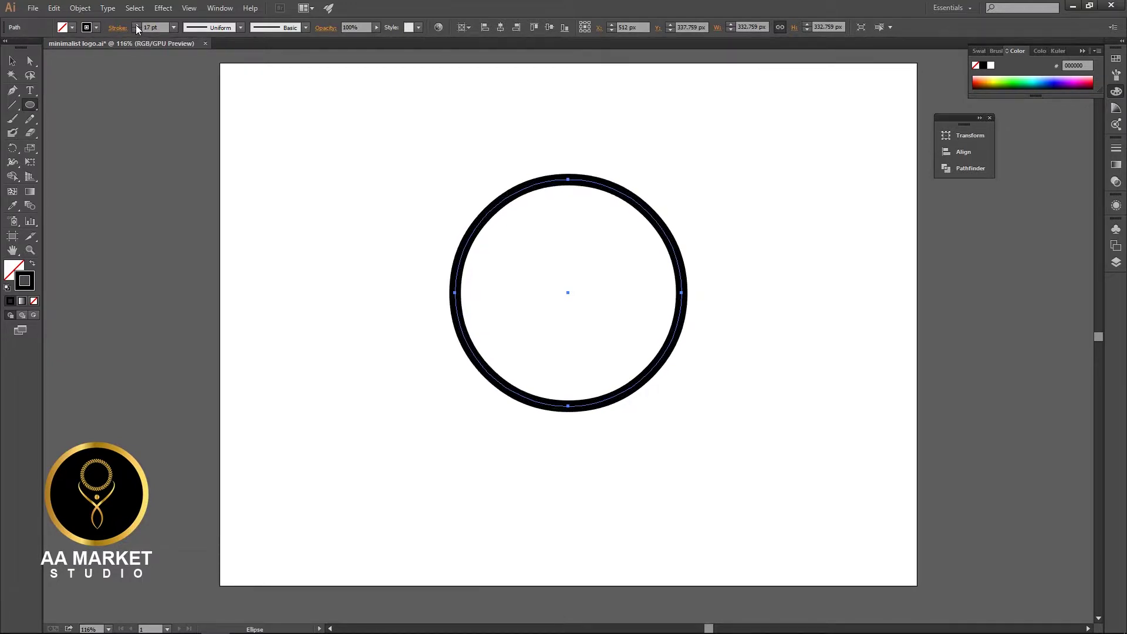
click(136, 25)
click(135, 25)
click(136, 25)
click(136, 24)
click(136, 25)
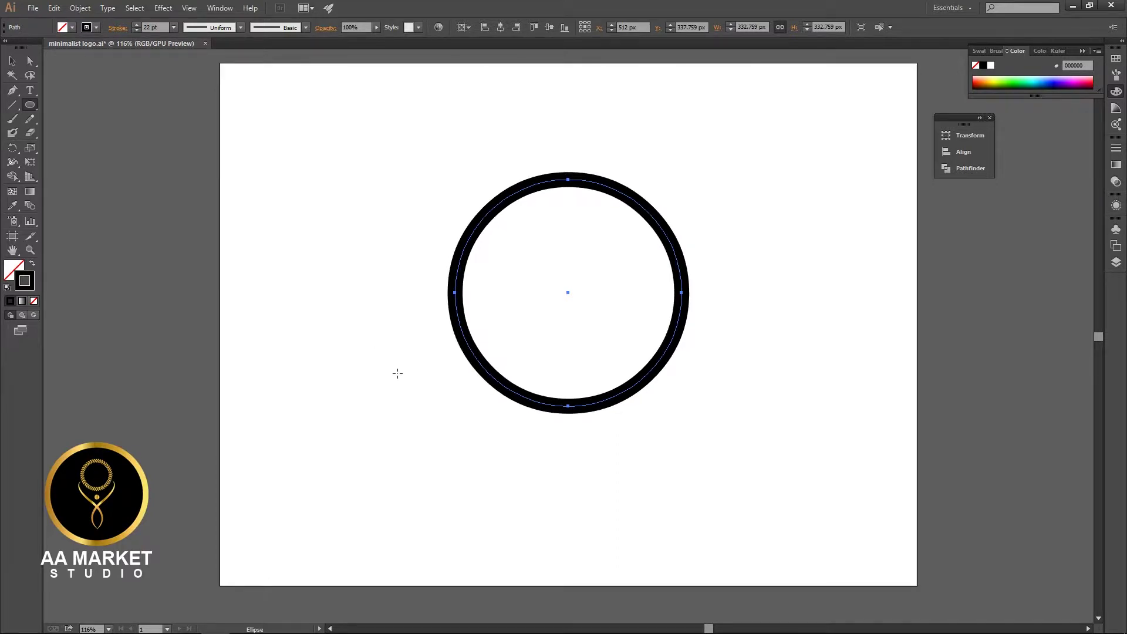
key(v)
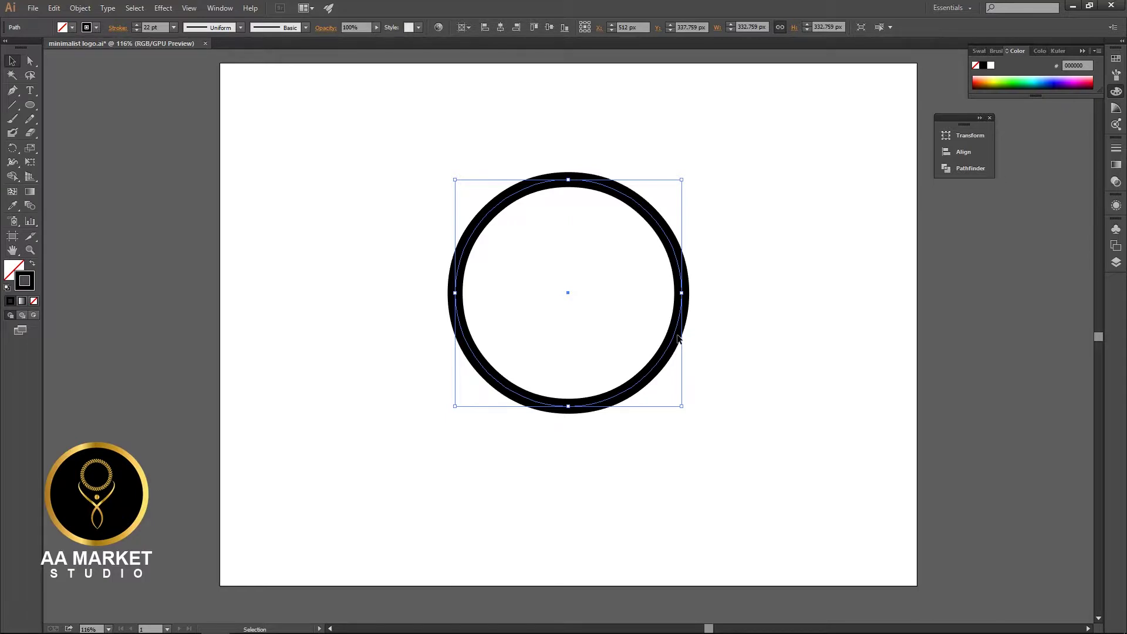
click(741, 339)
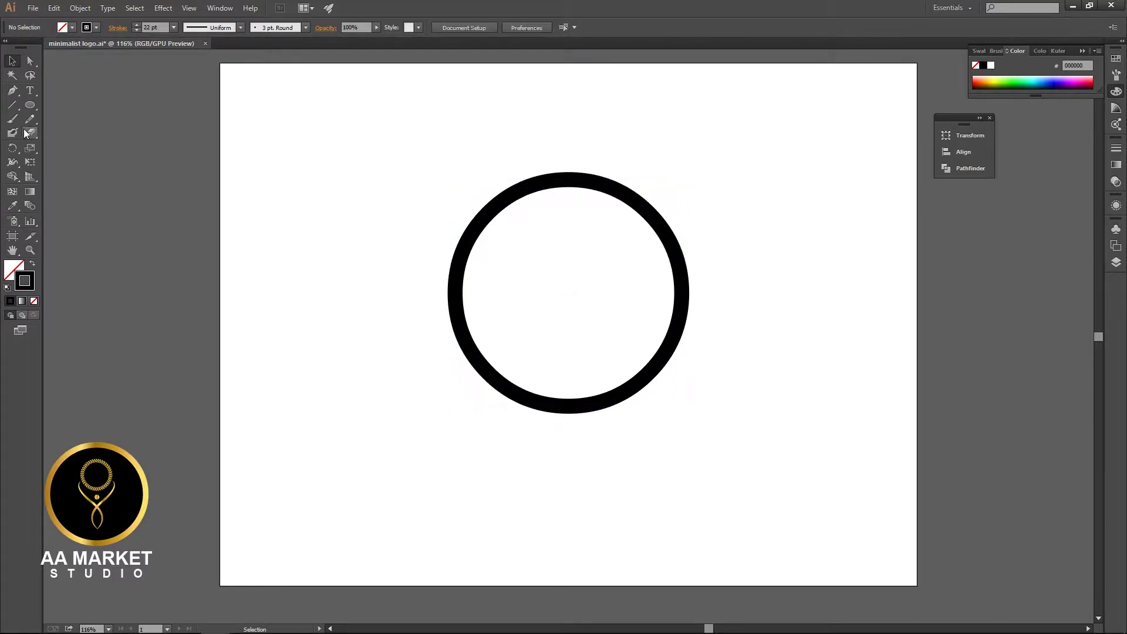
Draw a vertical rectangle through the circle, extending past both ends, and narrow it symmetrically to about 29 by 467 px
drag(30, 104, 69, 105)
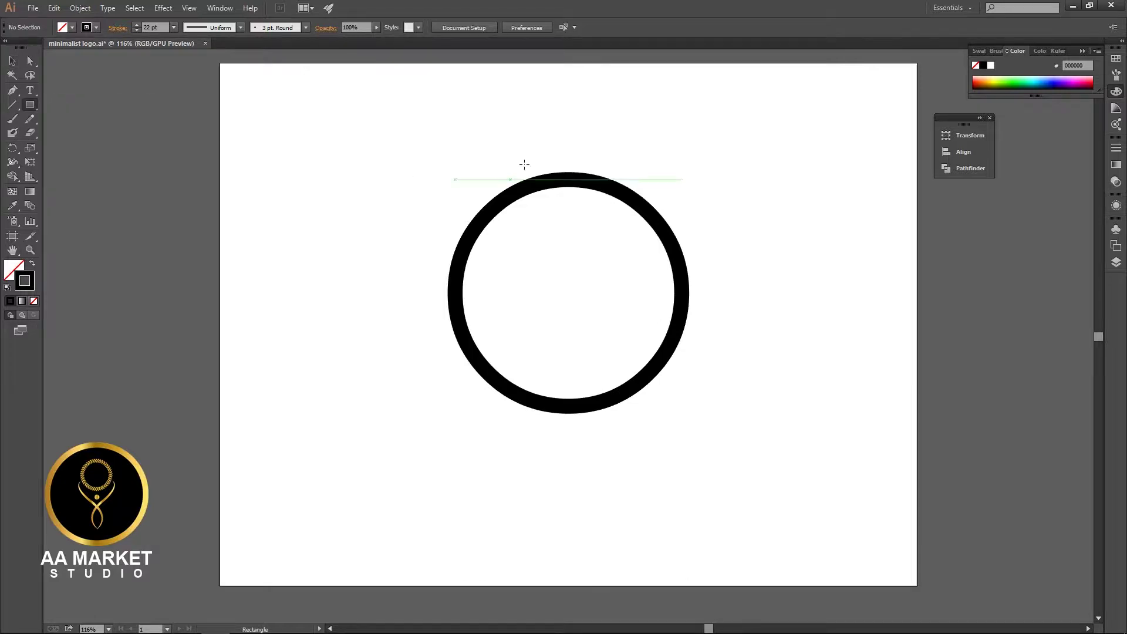
drag(546, 139, 591, 456)
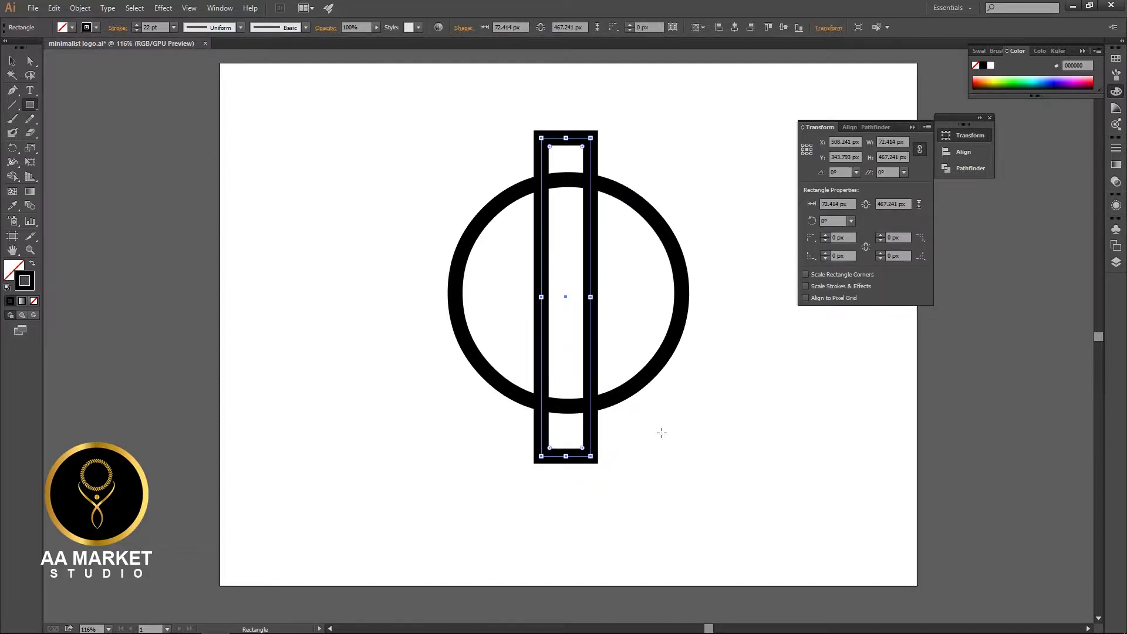
key(b)
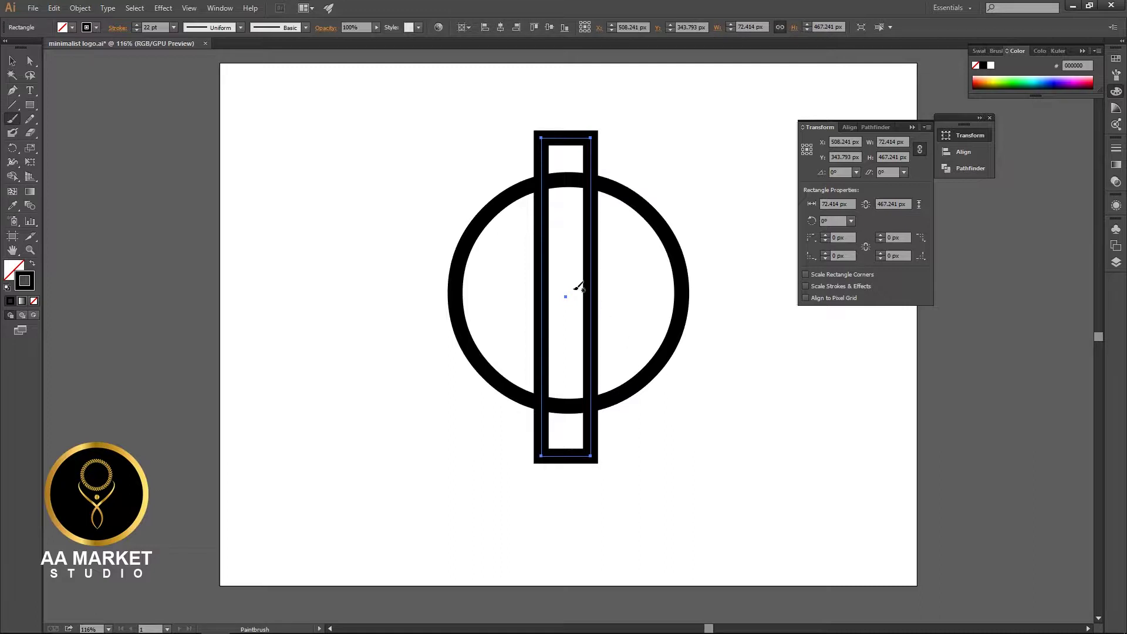
key(v)
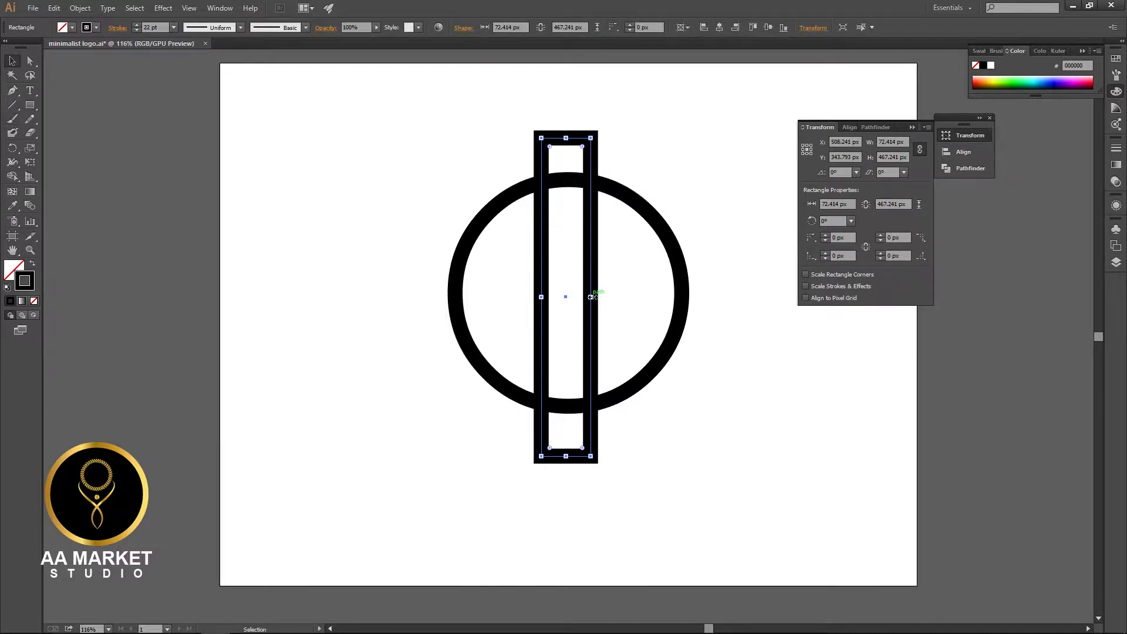
drag(590, 297, 579, 300)
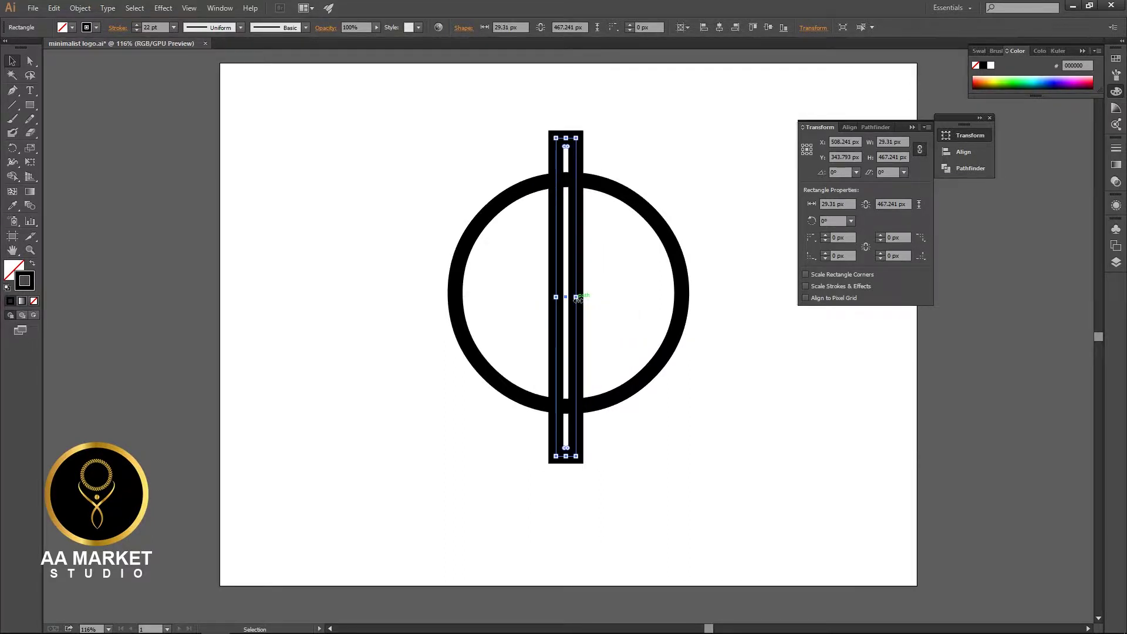
click(716, 298)
click(912, 126)
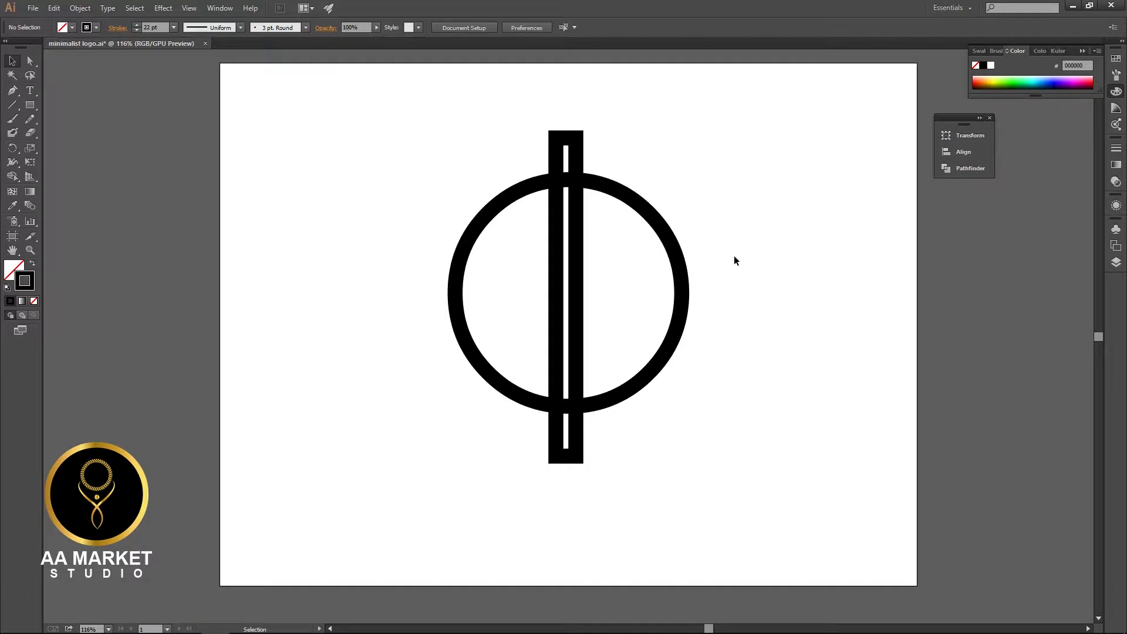
Align the circle and rectangle to the artboard's centre, both horizontally and vertically
drag(370, 136, 690, 428)
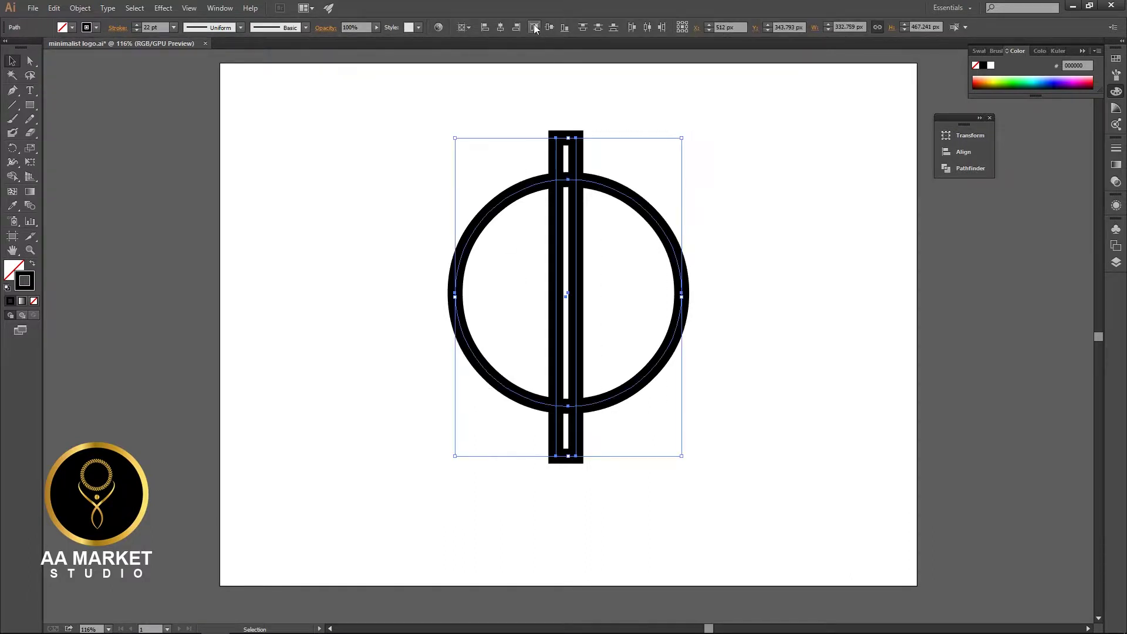
click(501, 28)
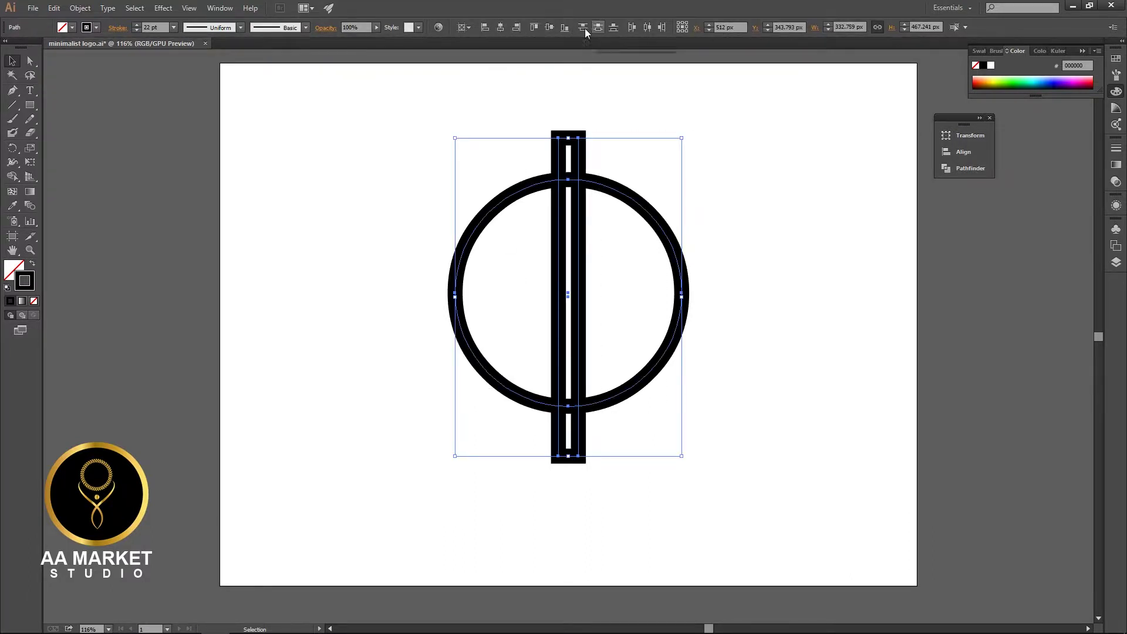
click(548, 27)
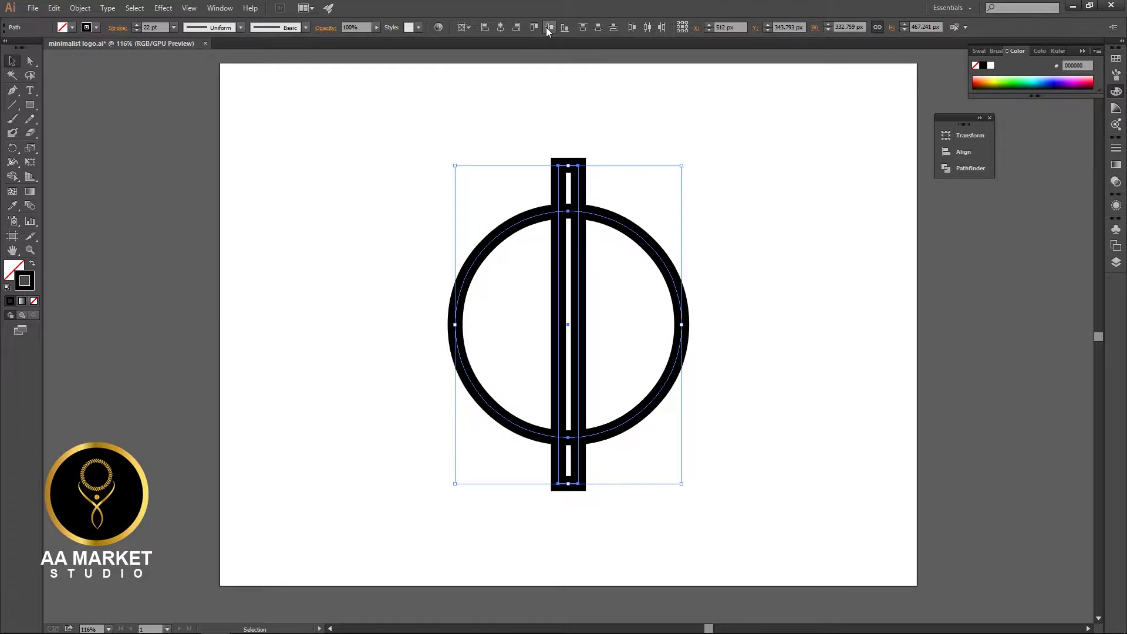
click(748, 317)
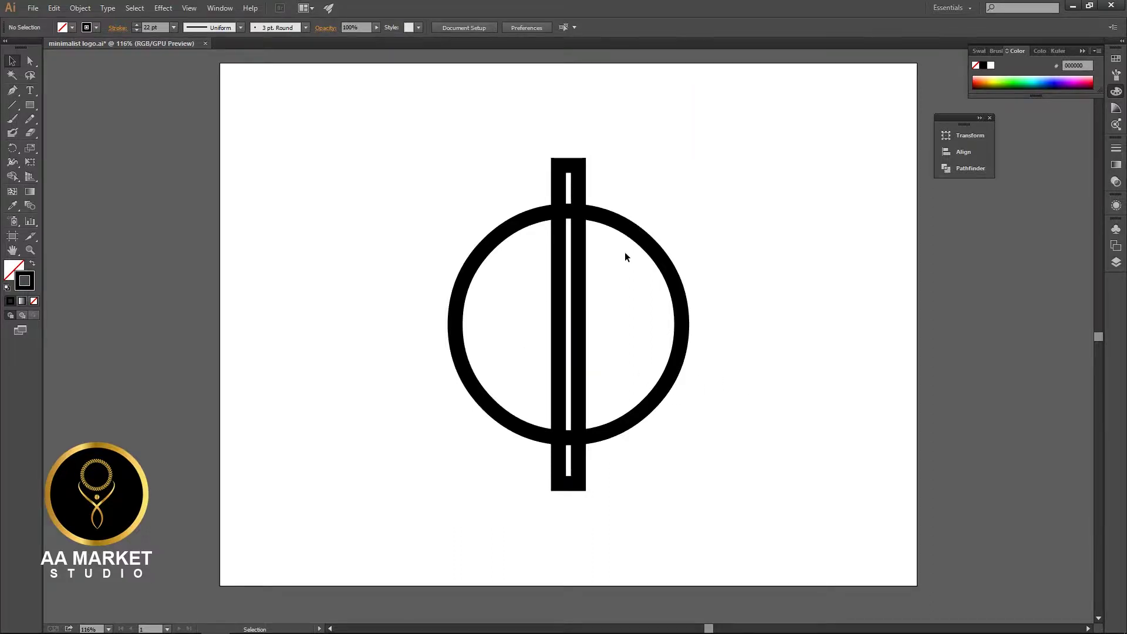
Create a smaller concentric copy of the circle, scaled from its centre to about 143 px in diameter
click(643, 240)
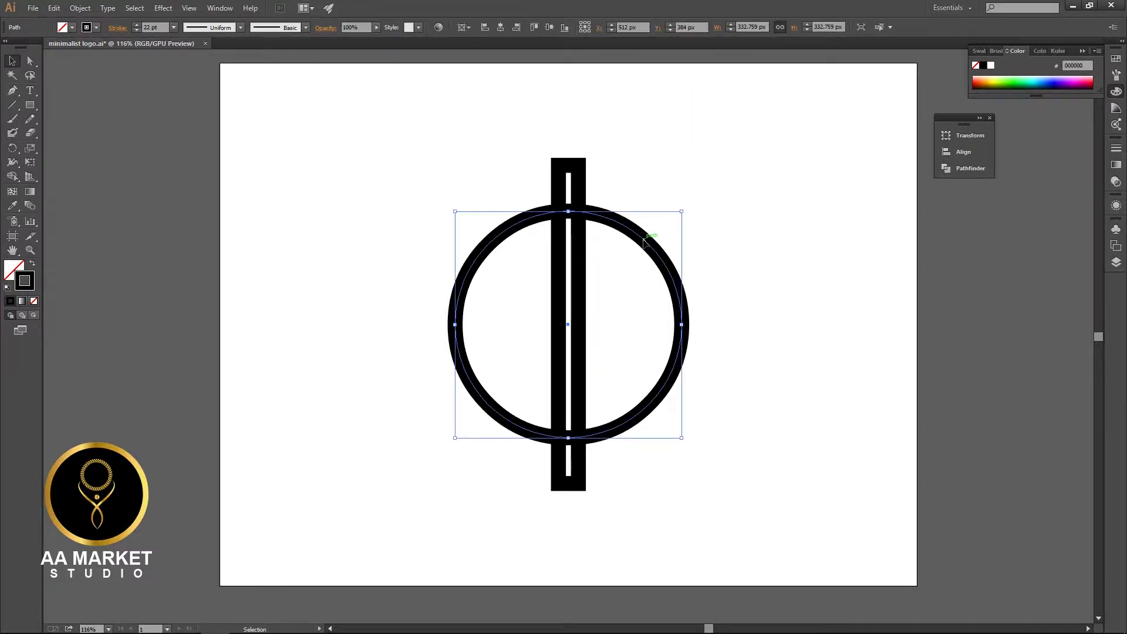
click(718, 239)
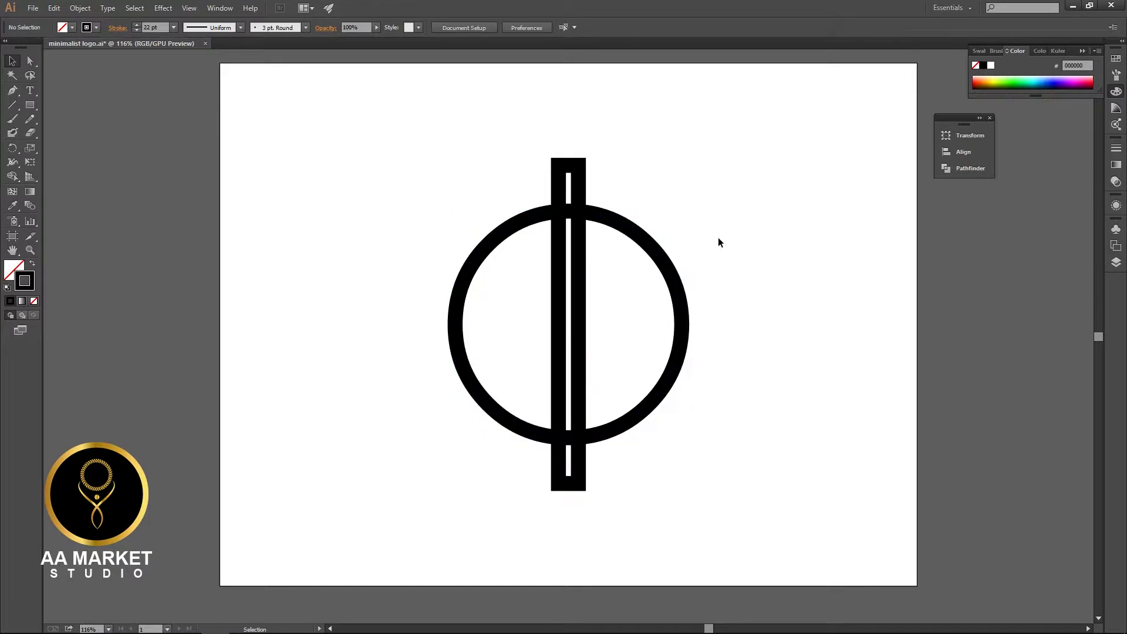
key(a)
key(ctrl+z)
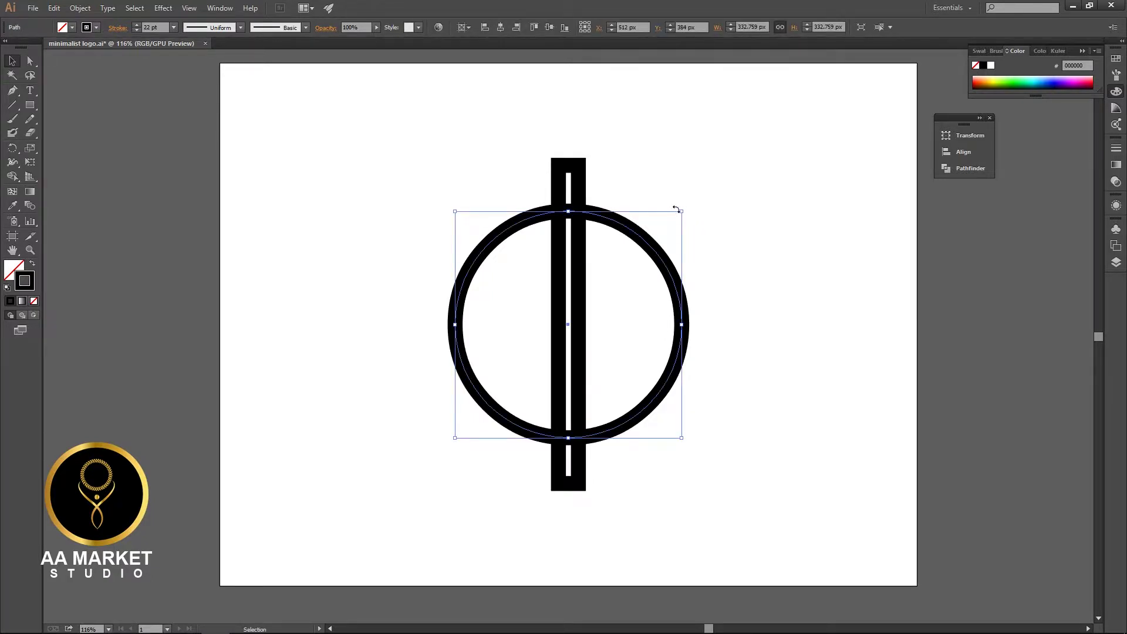
drag(683, 211, 650, 273)
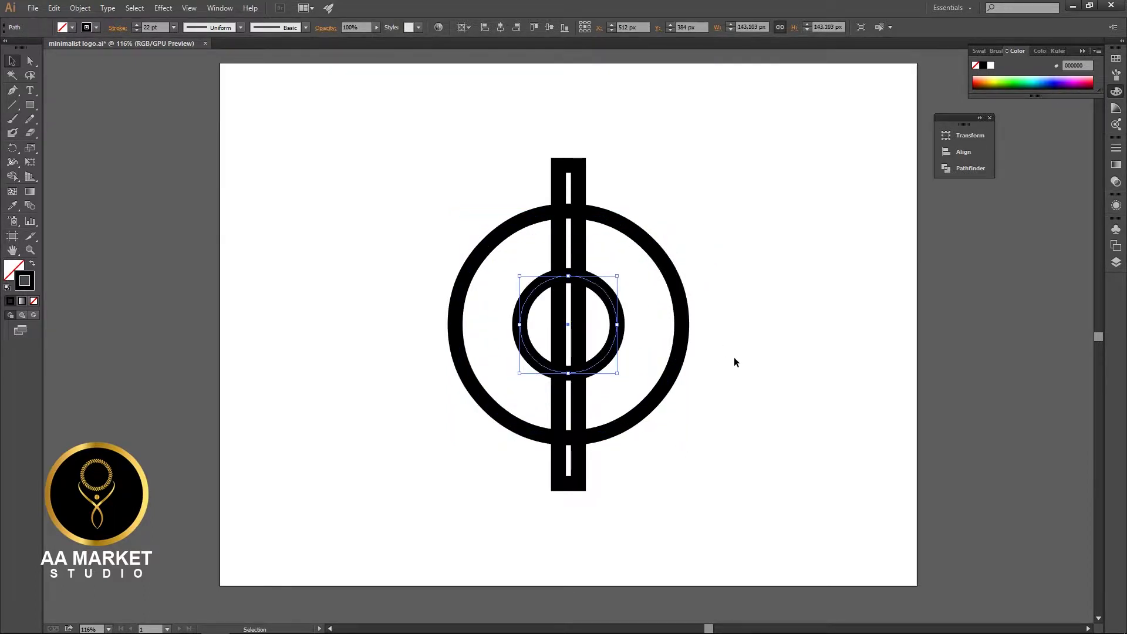
Nudge the inner circle vertically until it sits slightly above the outer circle's centre, at Y 381 px
key(Up)
key(Up)
key(Up)
key(Up)
key(Up)
key(Up)
key(Up)
key(Up)
key(Up)
key(Up)
key(Up)
key(Up)
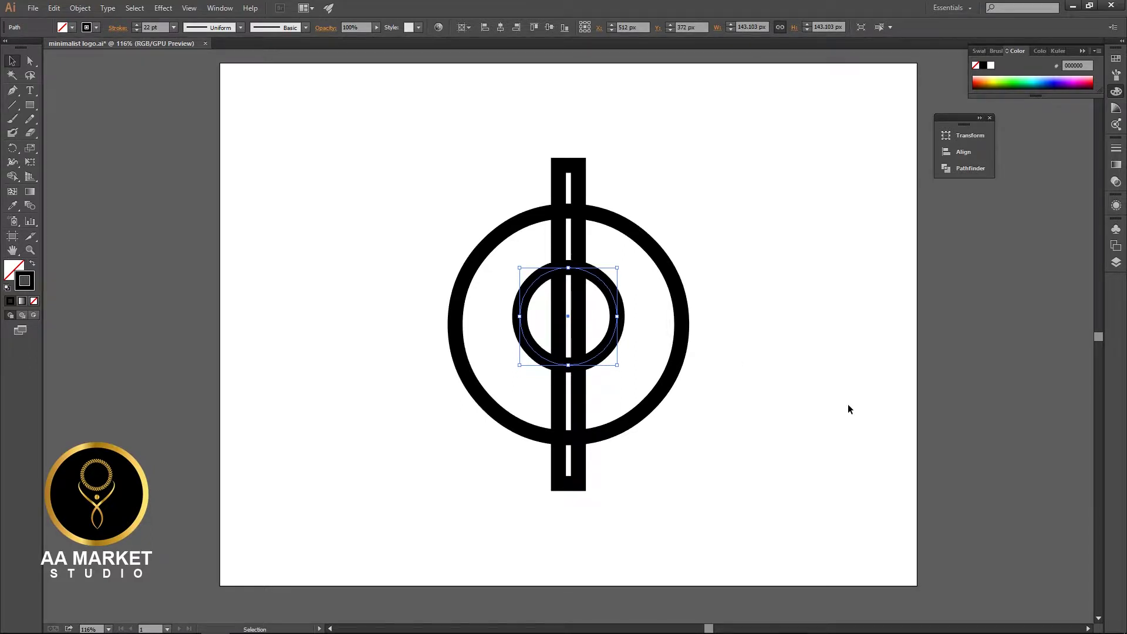
key(Down)
key(Down)
key(Down)
key(Down)
key(Down)
key(Down)
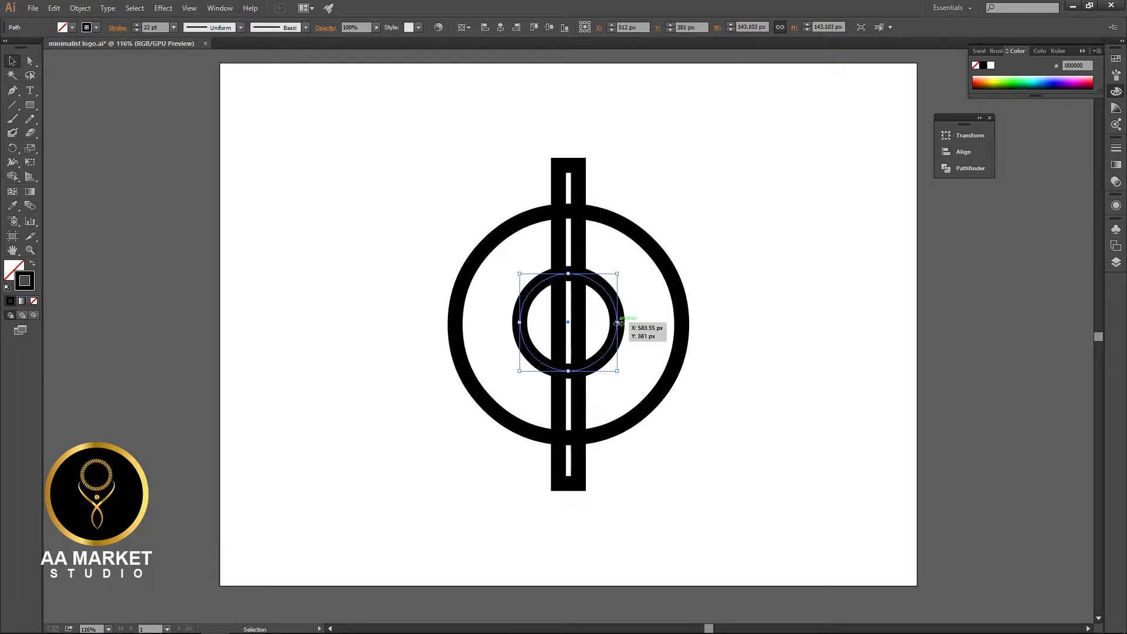
Widen the inner circle symmetrically into an ellipse about 175 px wide, keeping its height
drag(619, 323, 629, 322)
click(855, 298)
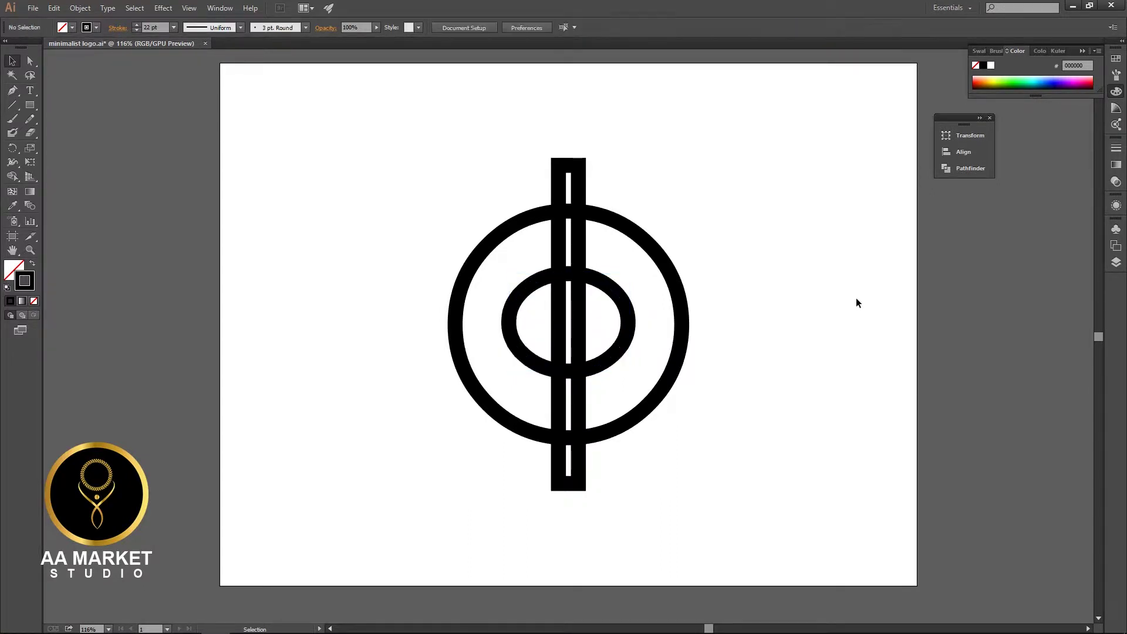
click(612, 289)
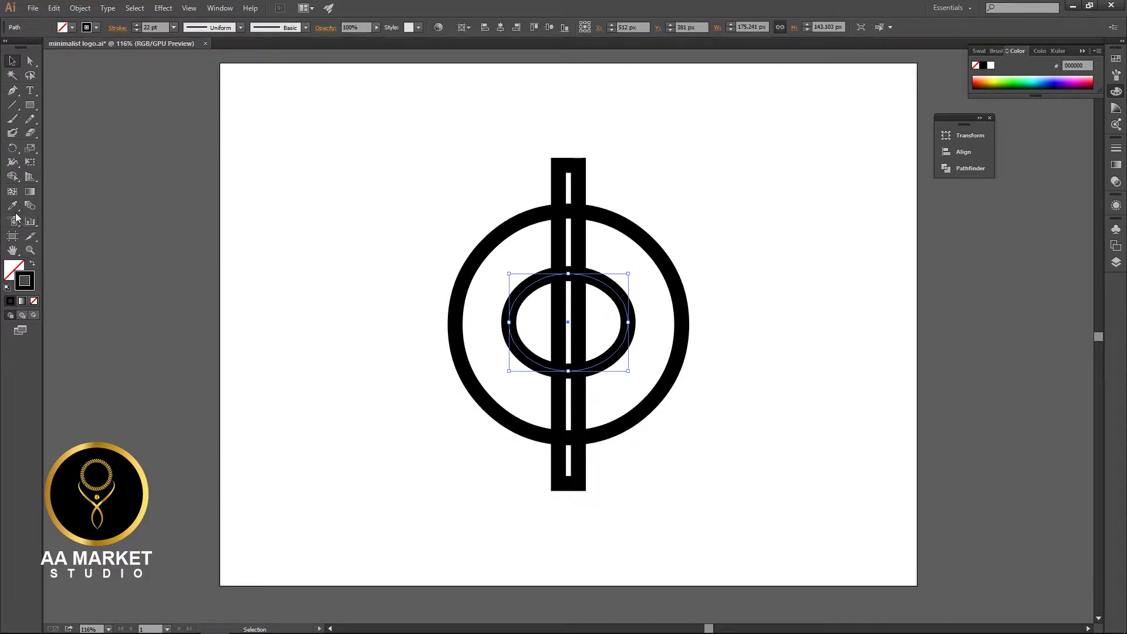
click(679, 299)
click(499, 210)
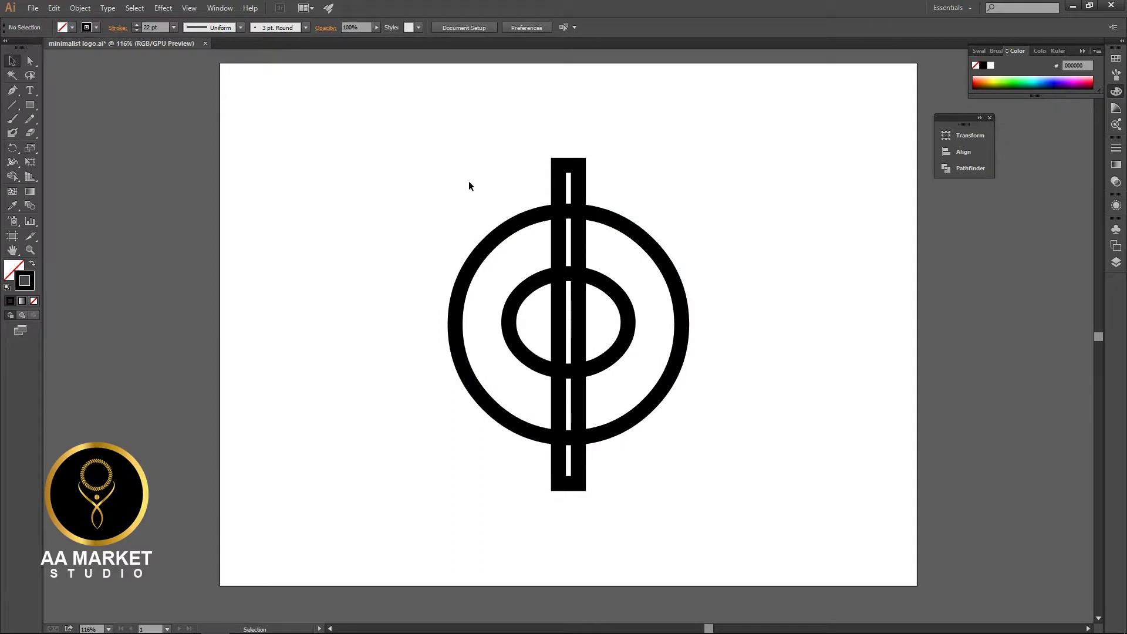
Select all shapes and use Shape Builder to remove the rectangle above the inner ellipse, cutting a gap through both rings' tops
drag(402, 159, 747, 491)
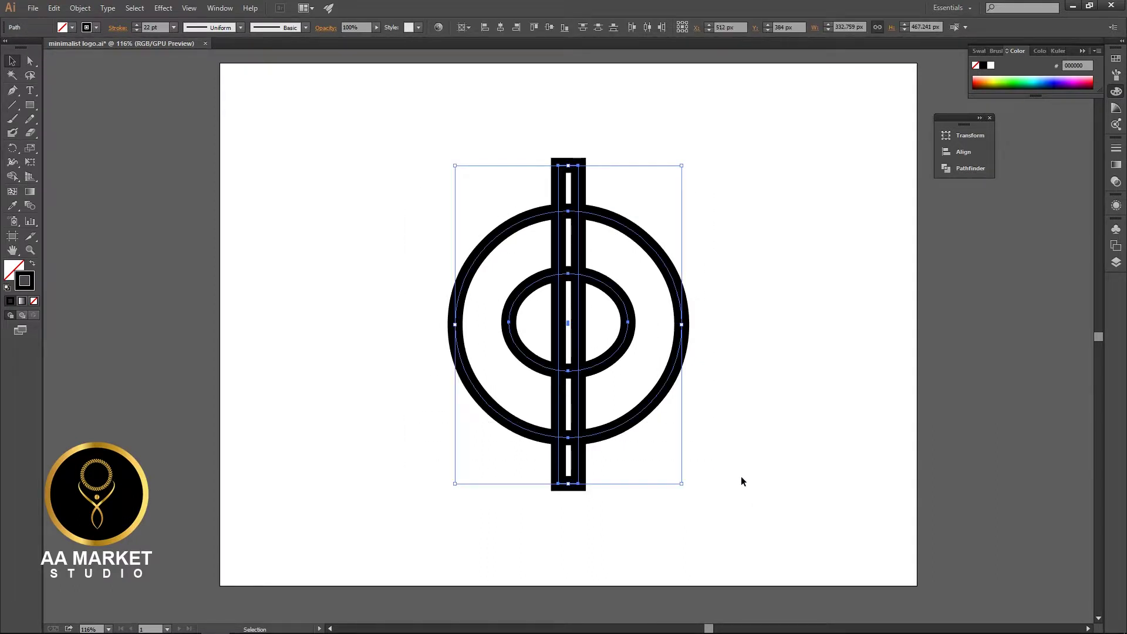
click(12, 176)
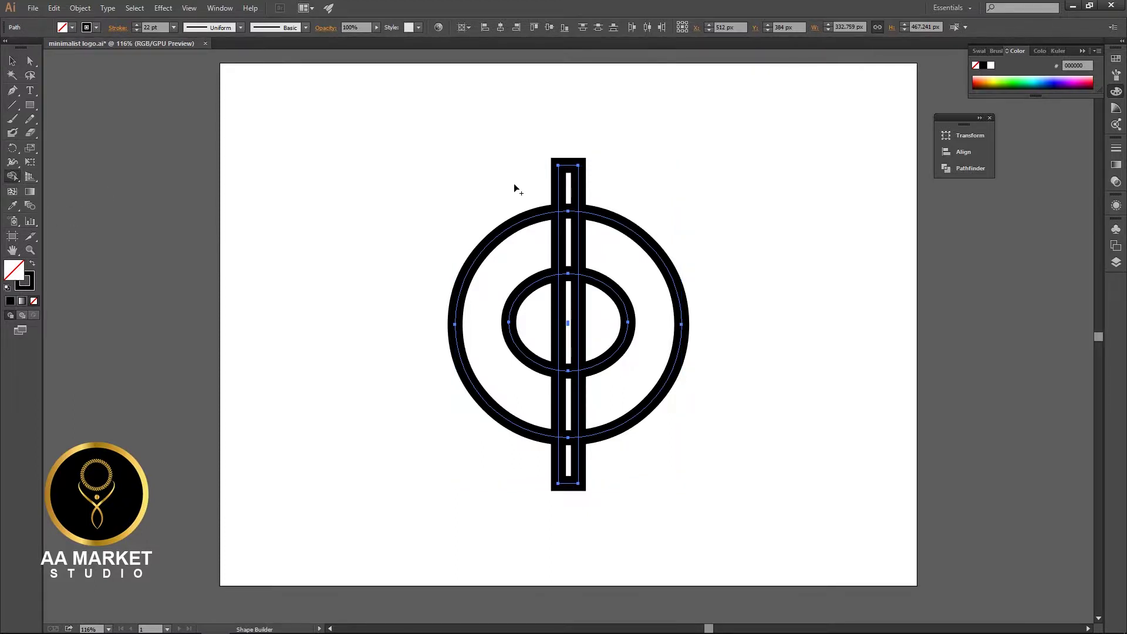
mouse_move(521, 189)
mouse_down()
mouse_move(634, 188)
mouse_move(568, 214)
mouse_move(569, 296)
mouse_up()
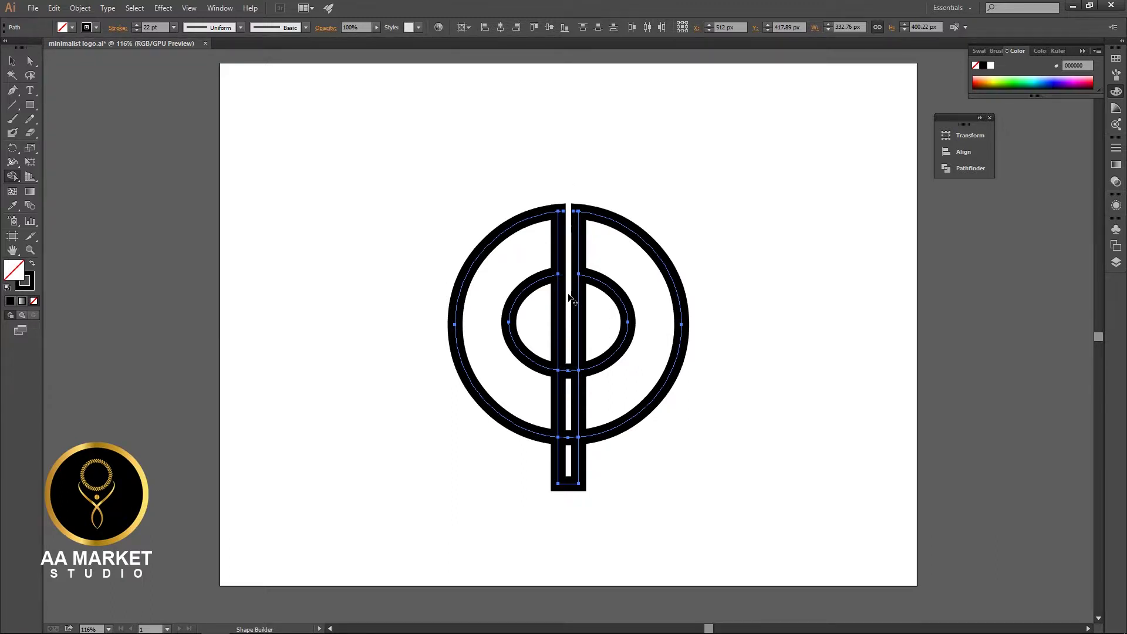
alt+click(560, 244)
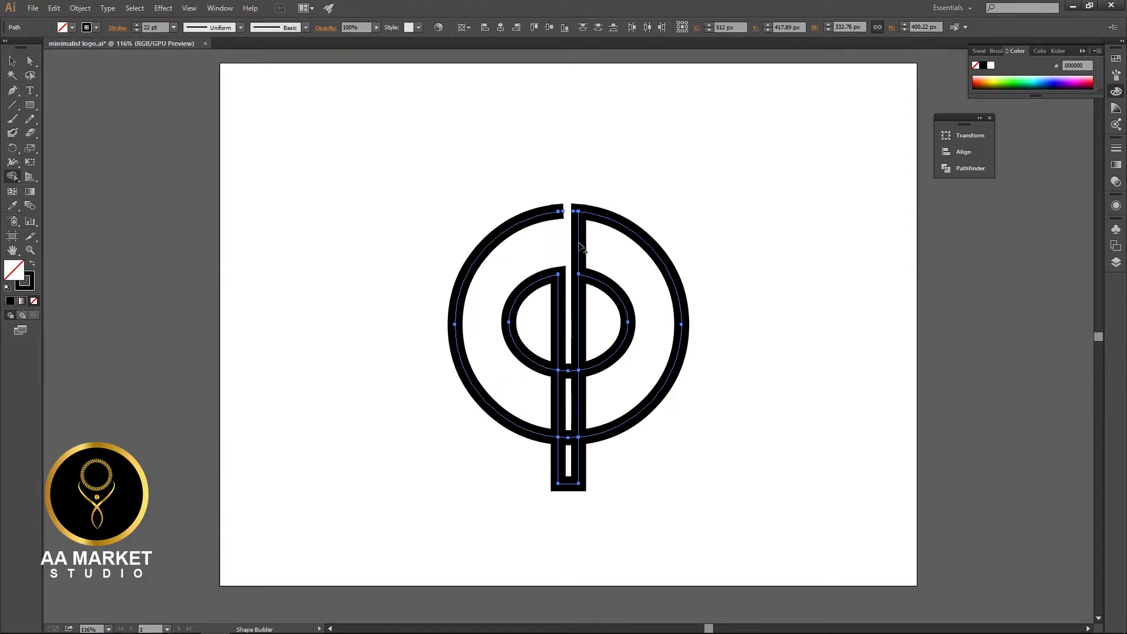
alt+click(580, 244)
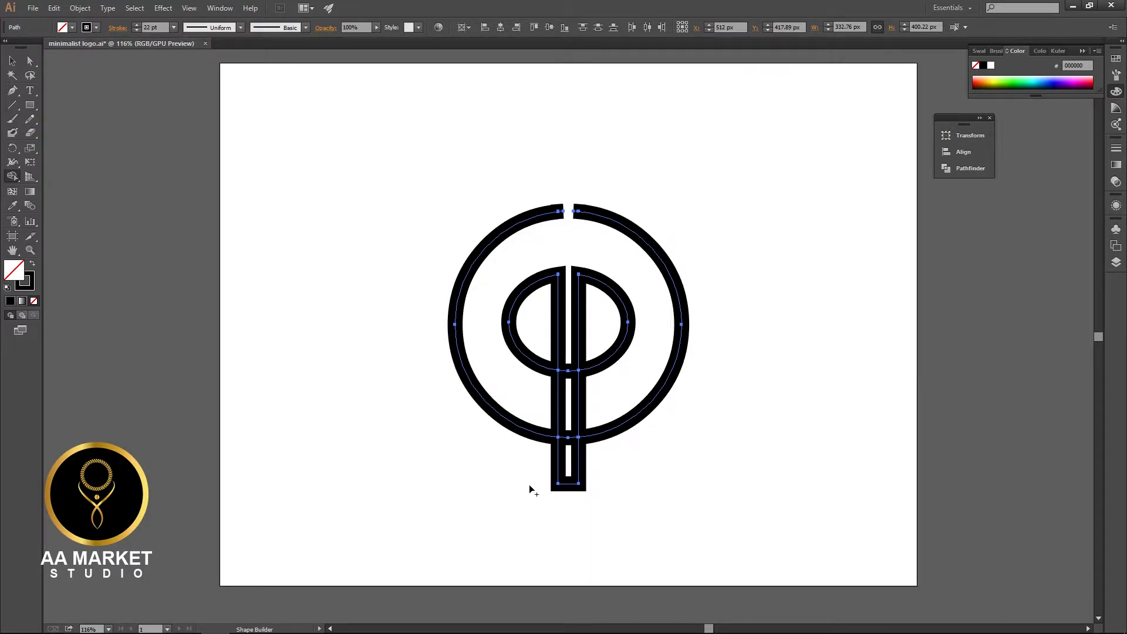
Remove the rectangle's part below the outer circle and its two vertical lines inside the inner ellipse with Shape Builder
drag(505, 466, 642, 467)
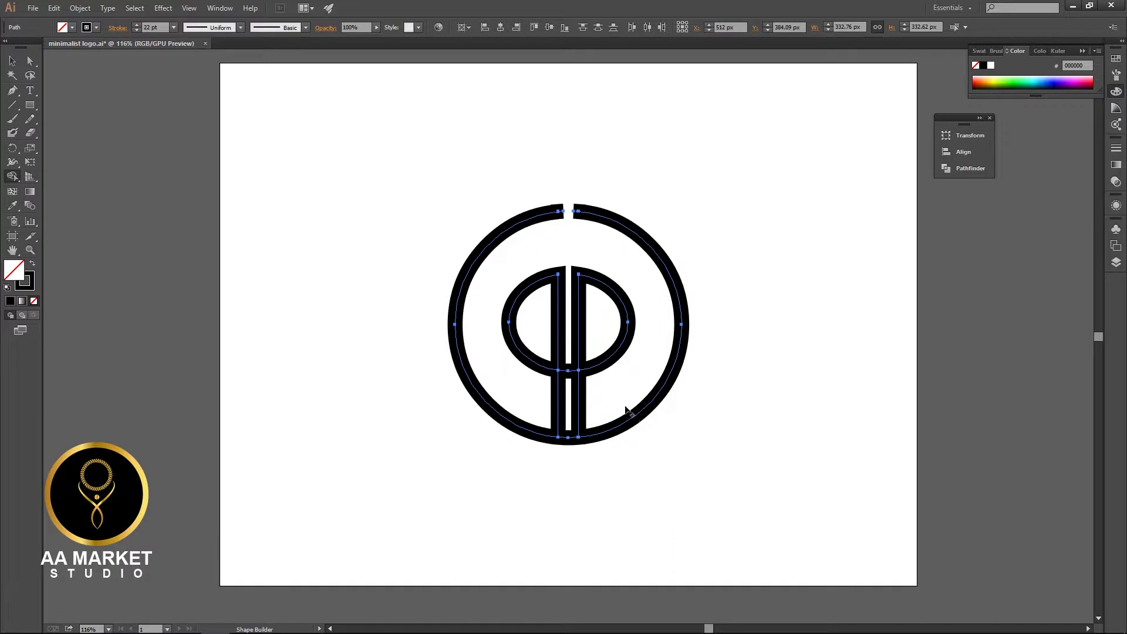
alt+click(557, 318)
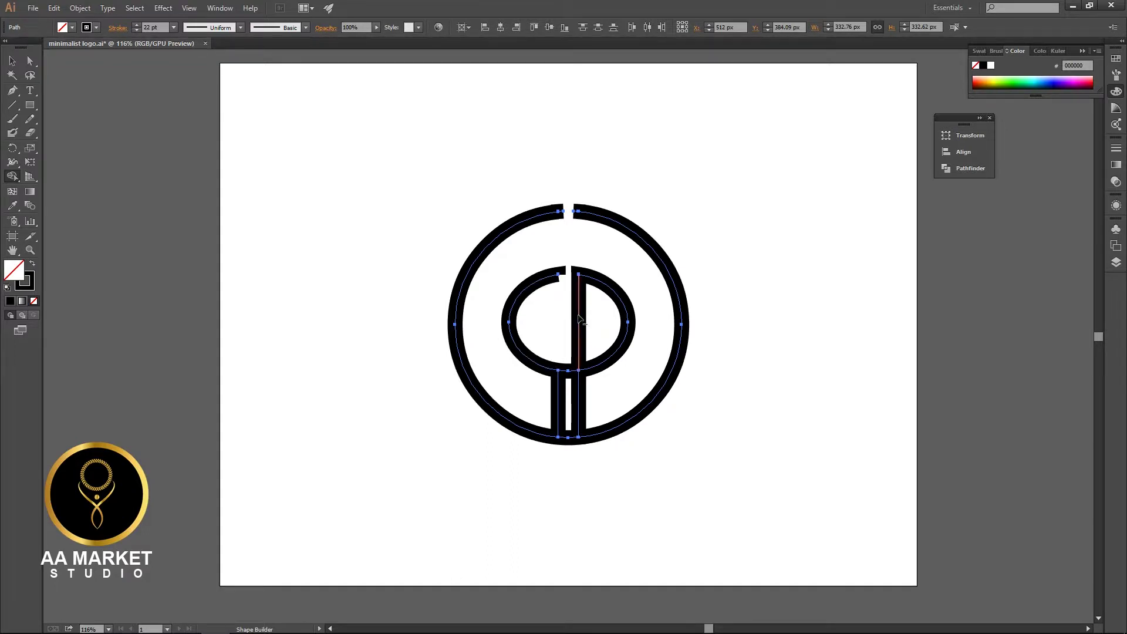
alt+click(579, 319)
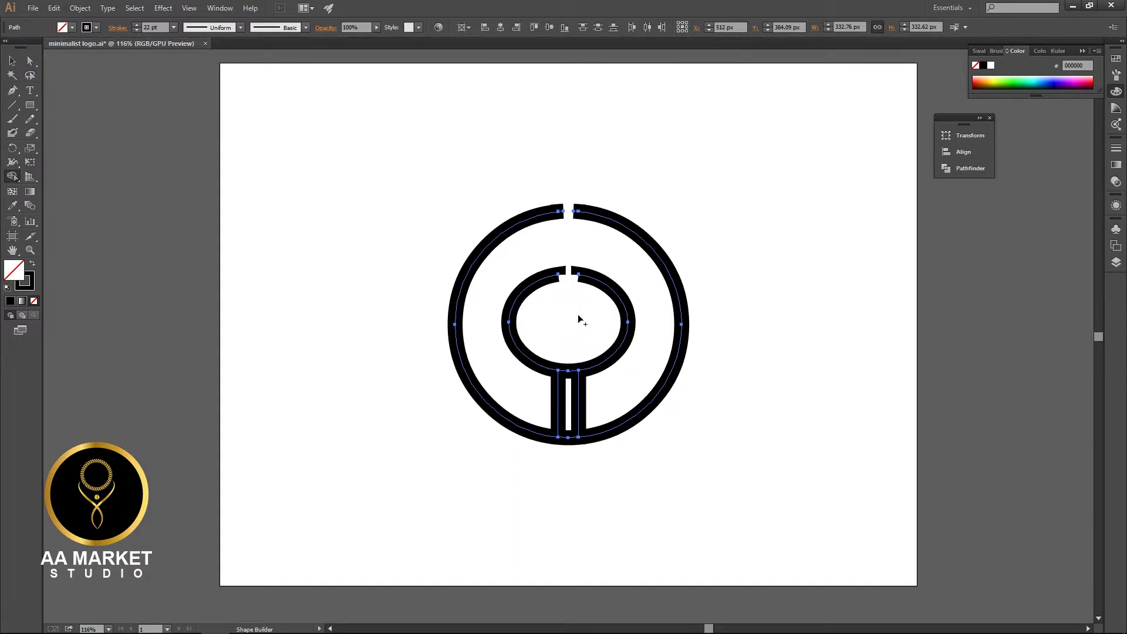
Merge the narrow stem region between the inner ellipse's lower edge and the outer circle into one shape with Shape Builder
alt+click(567, 371)
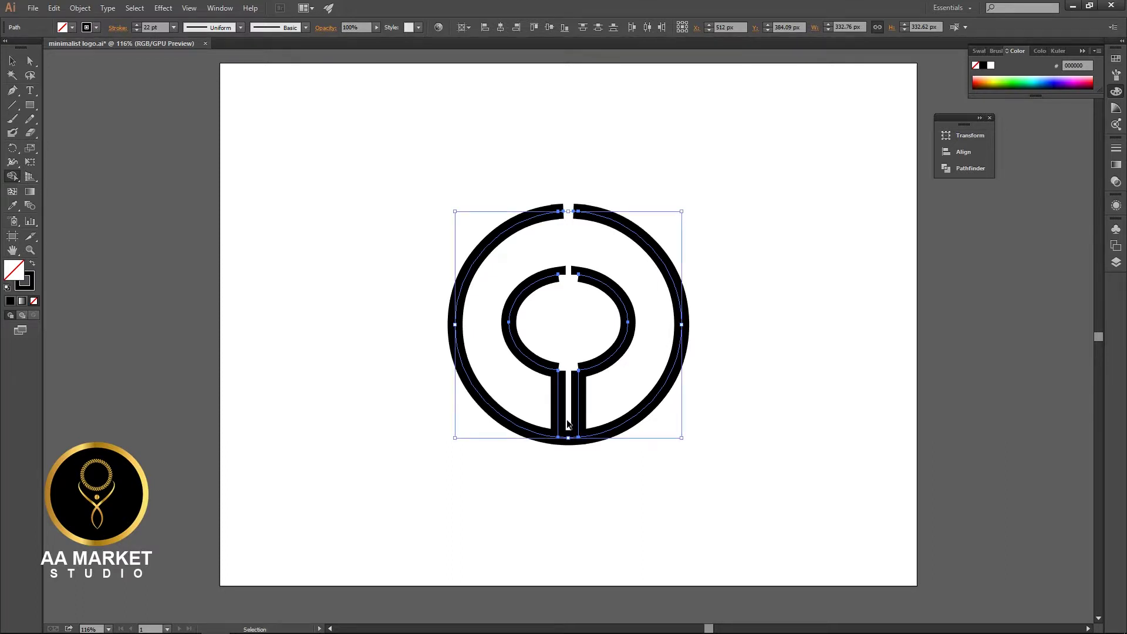
key(ctrl+z)
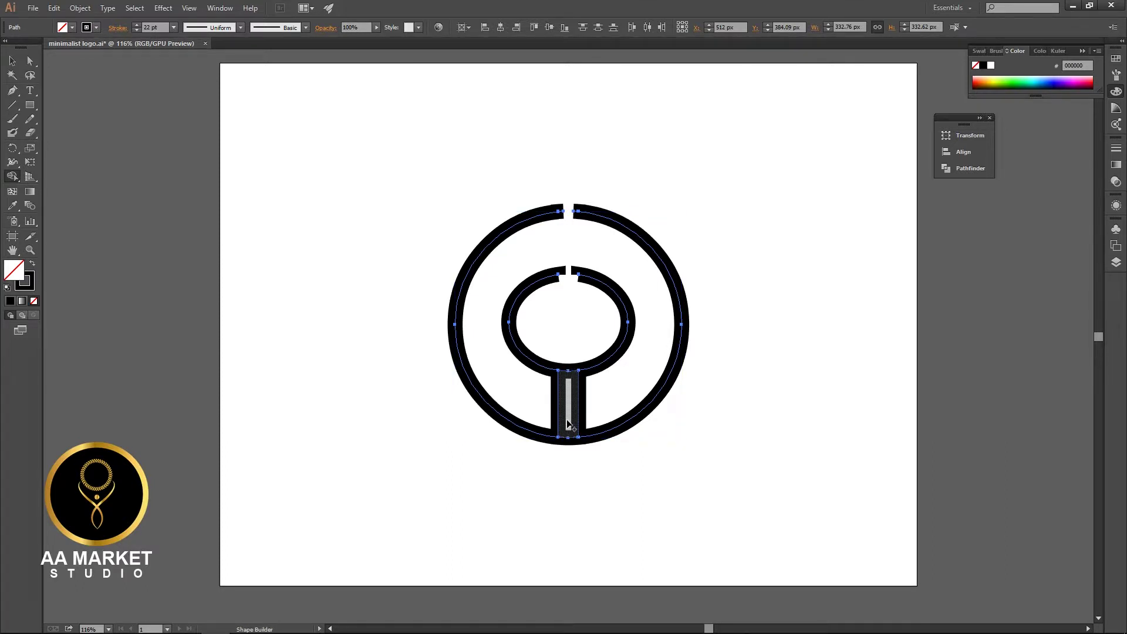
click(567, 420)
key(v)
click(740, 442)
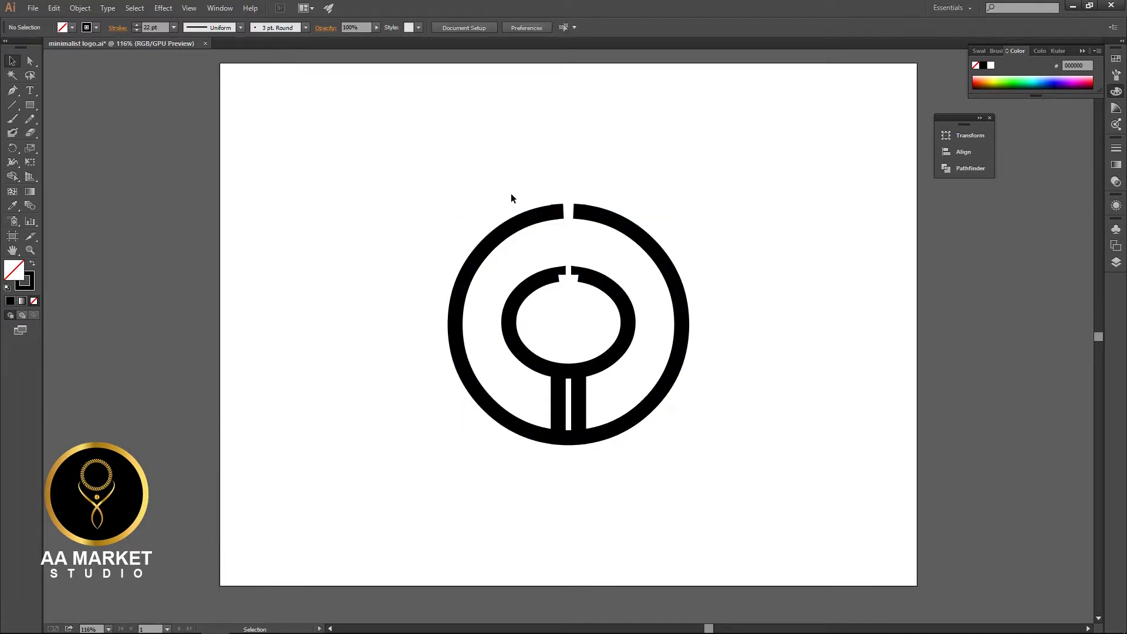
Select all of the artwork and expand its strokes into filled shapes
drag(421, 159, 727, 479)
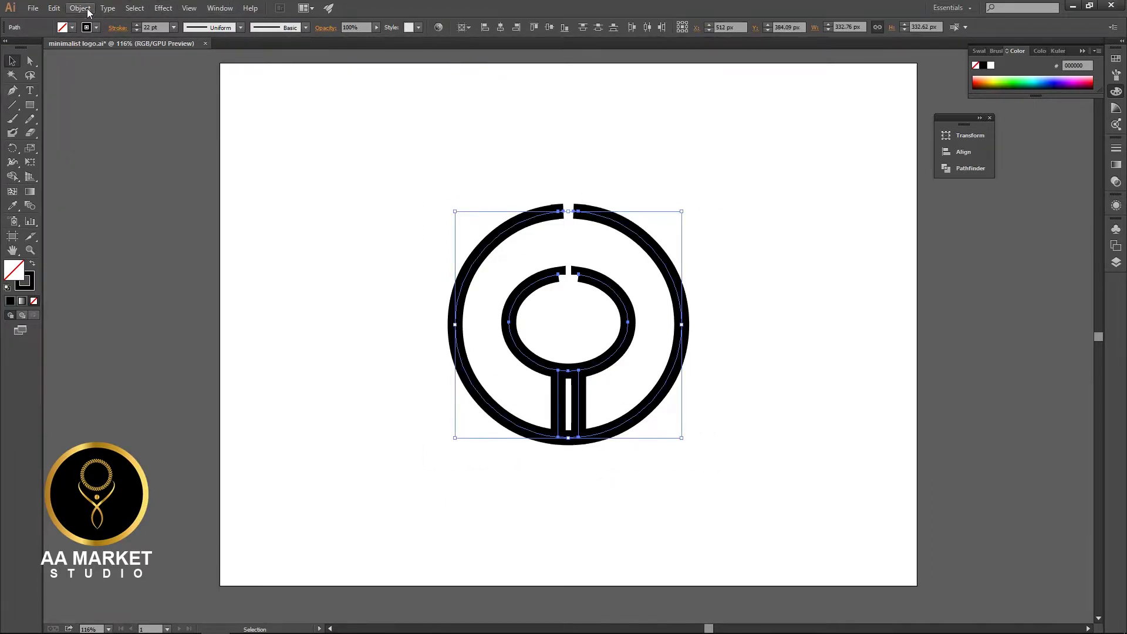
click(80, 8)
click(97, 135)
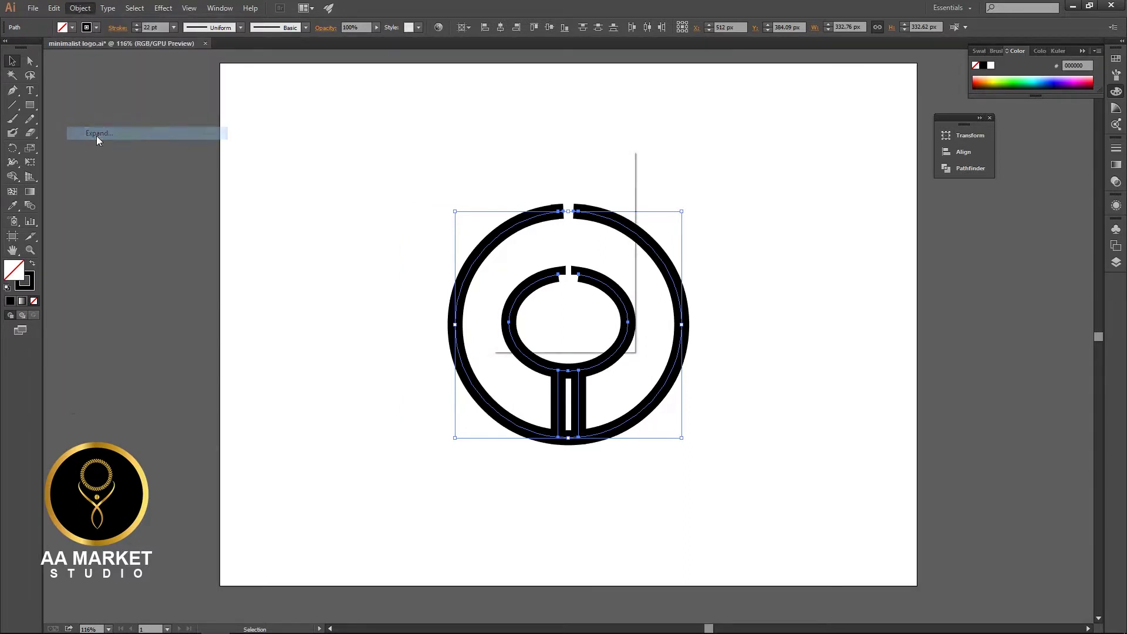
click(543, 321)
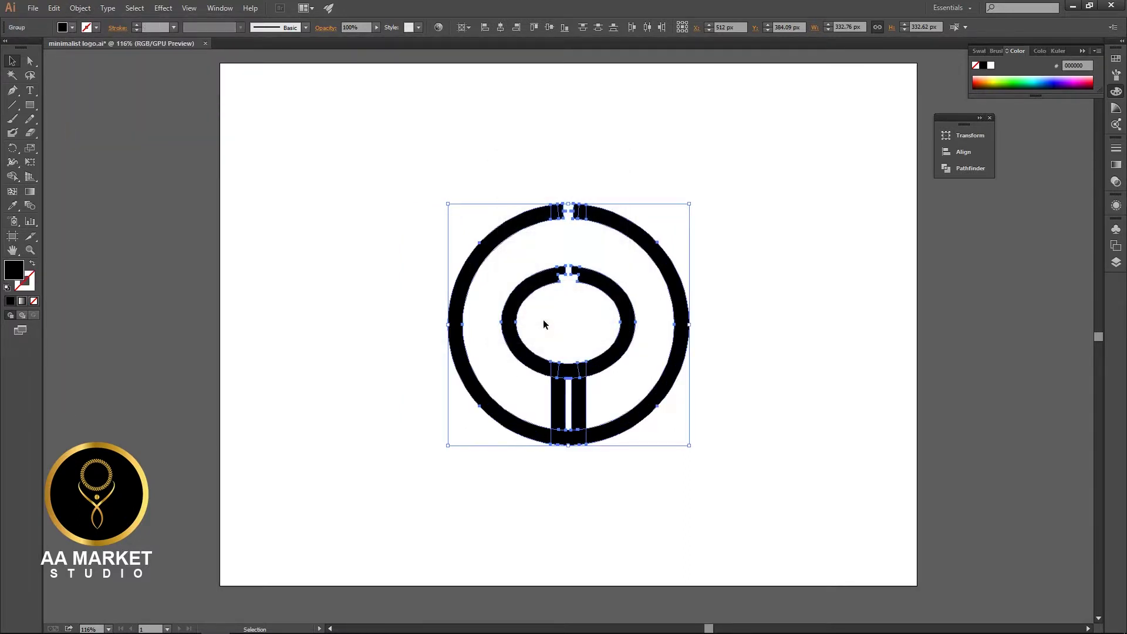
click(792, 352)
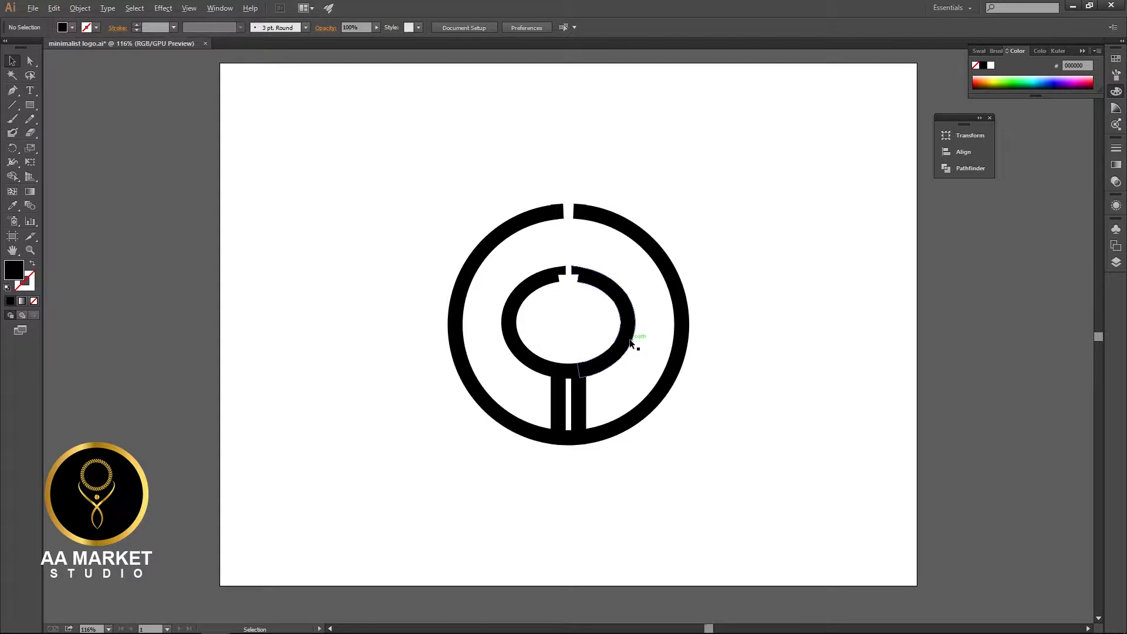
Cut the stem's upper end with the Knife along two straight vertical lines extending the slot's sides into the inner ellipse
scroll(635, 345, up, 4)
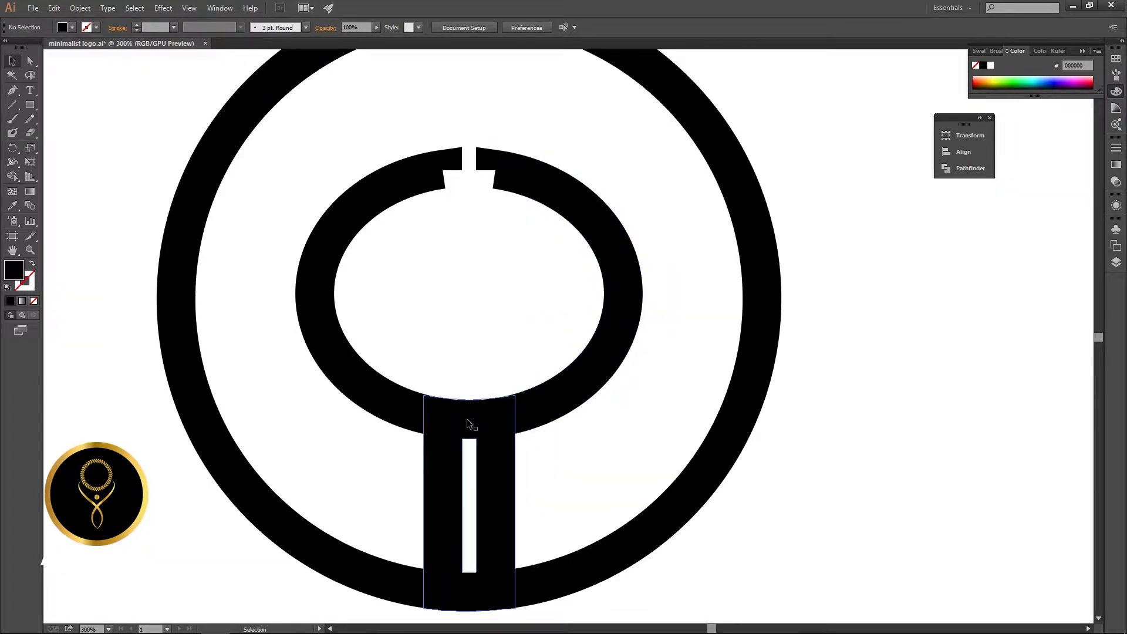
click(468, 424)
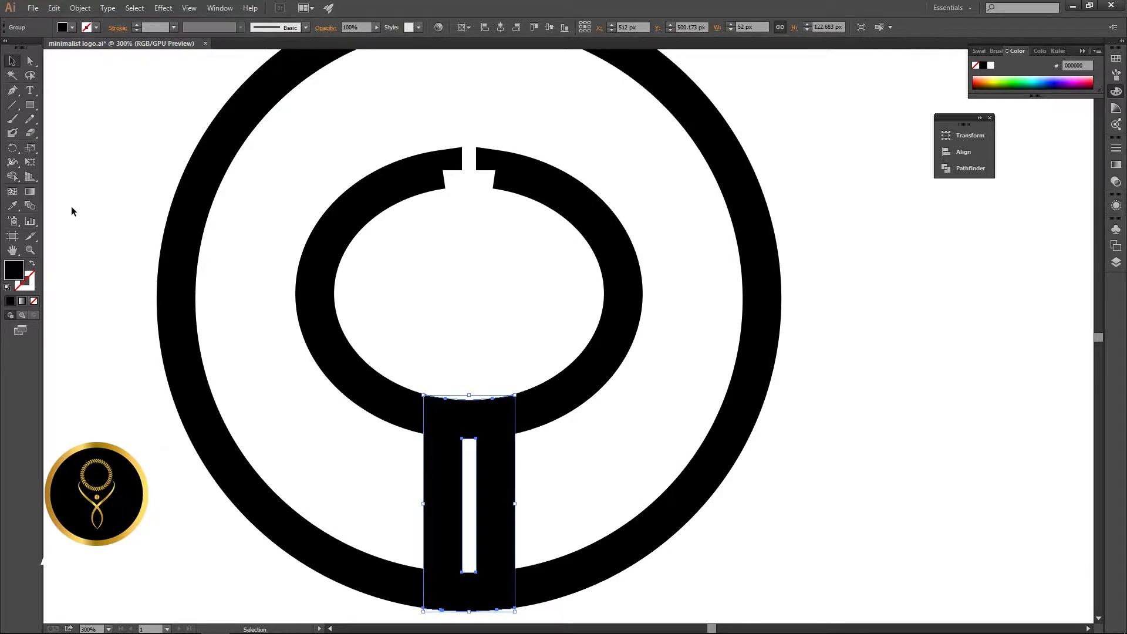
drag(31, 132, 69, 160)
scroll(490, 466, up, 2)
key(alt)
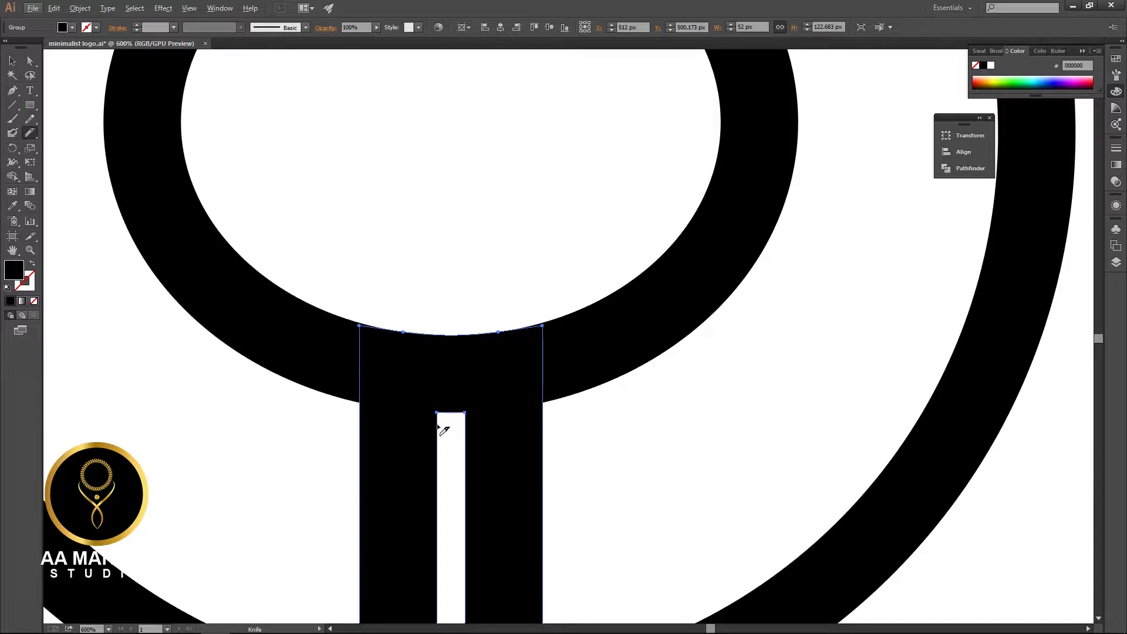
drag(440, 427, 437, 282)
drag(466, 423, 473, 274)
scroll(473, 377, down, 1)
key(v)
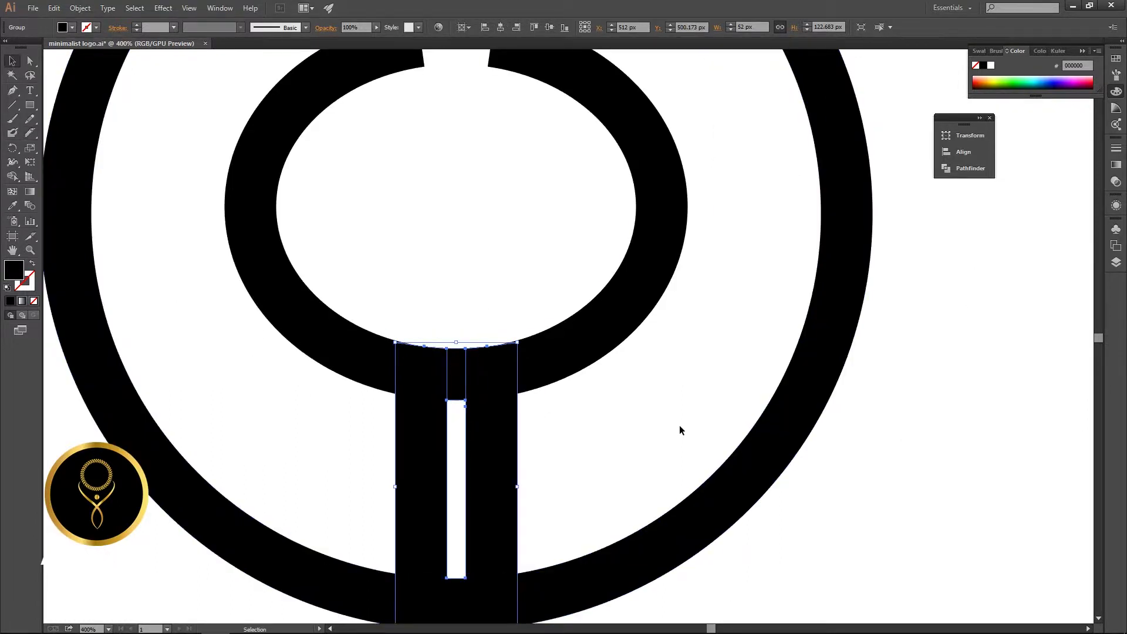
Delete the cut-off piece above the stem's slot and the inner ellipse's lower centre segment behind it
click(678, 424)
double_click(456, 376)
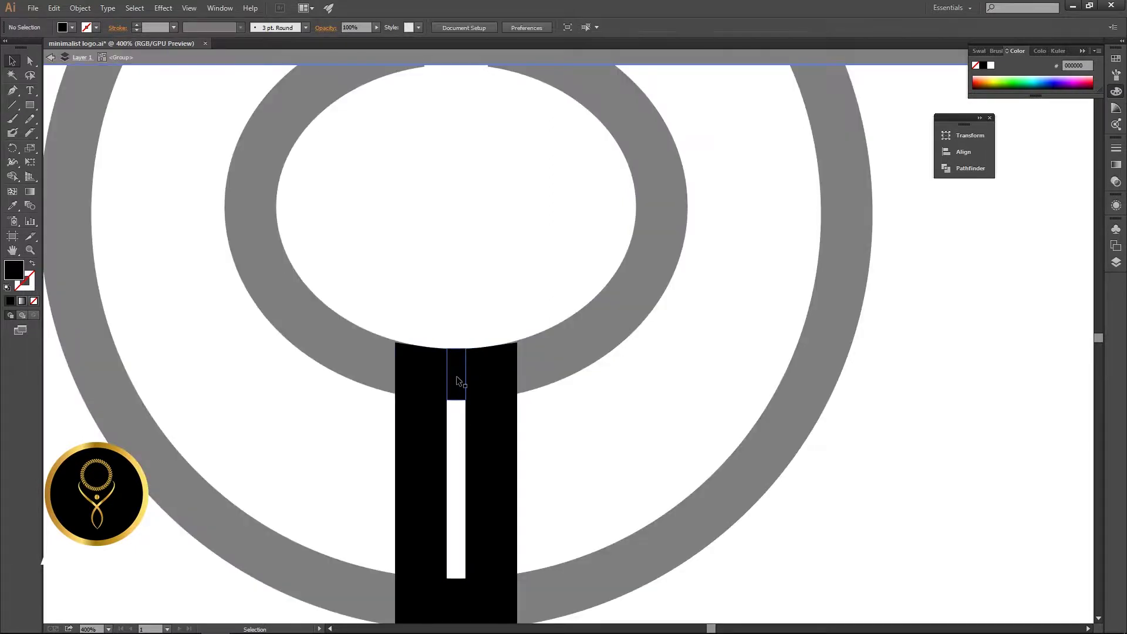
key(Delete)
double_click(608, 433)
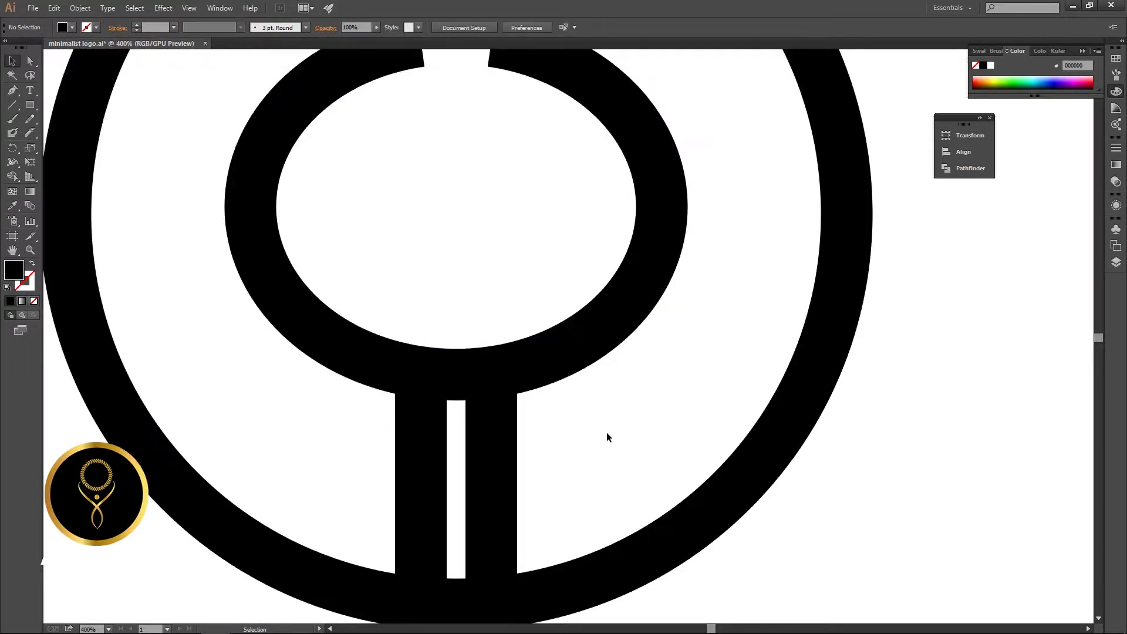
click(459, 369)
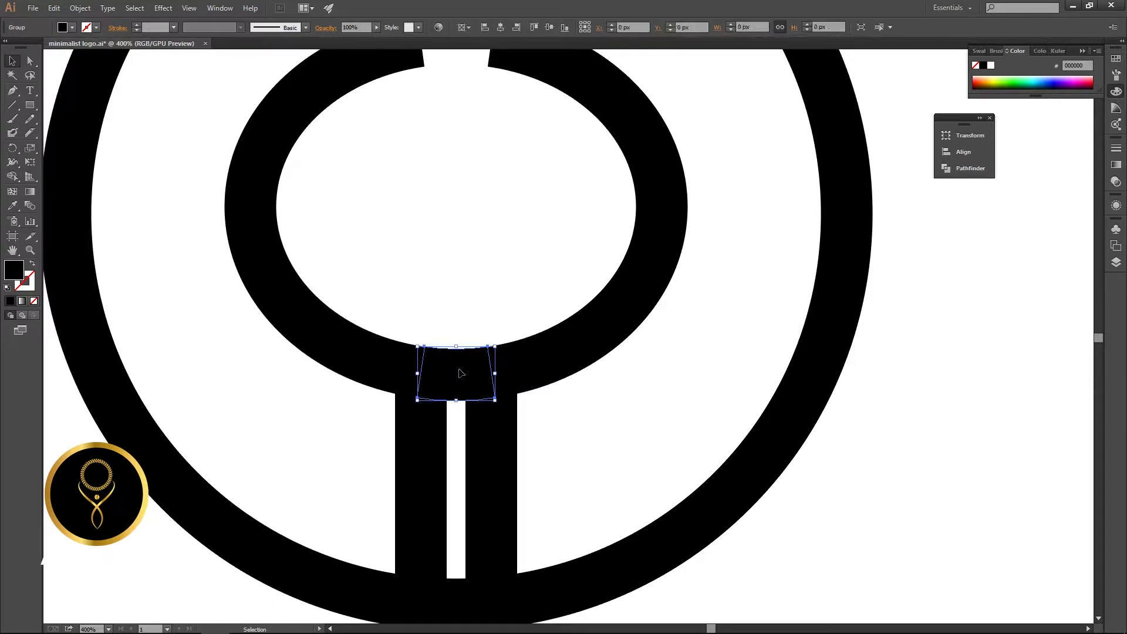
key(Delete)
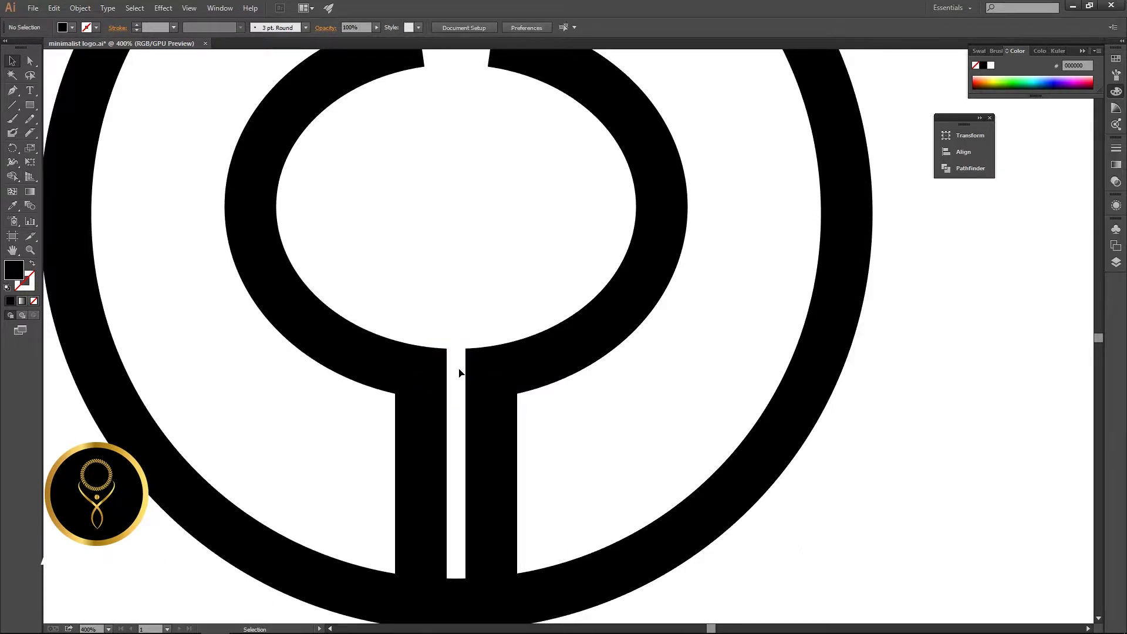
scroll(459, 373, down, 1)
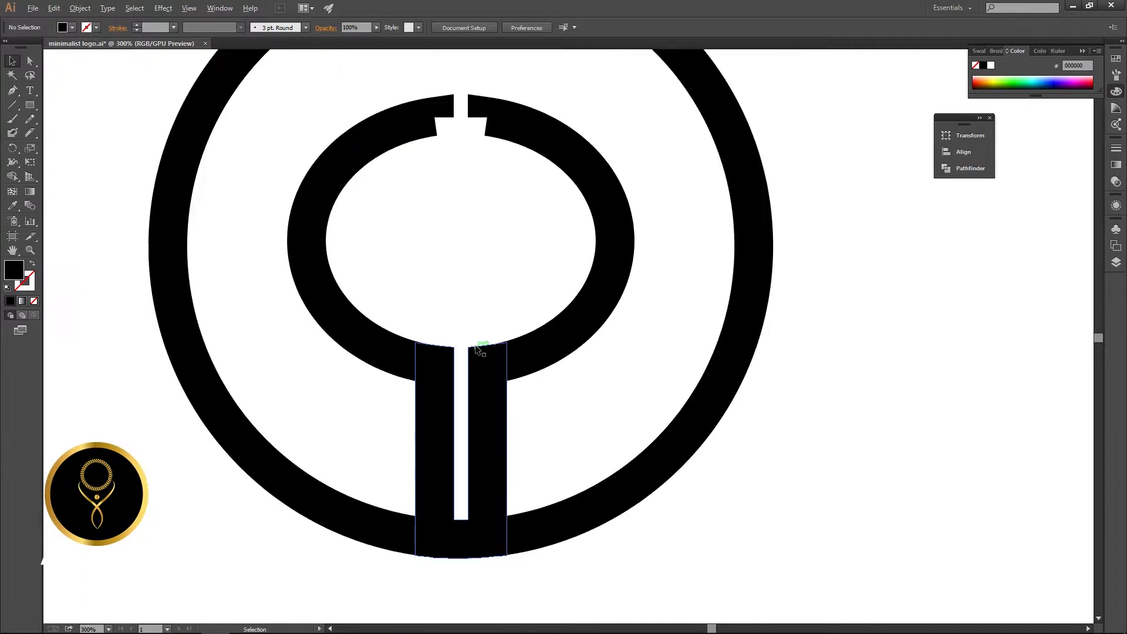
scroll(476, 348, down, 1)
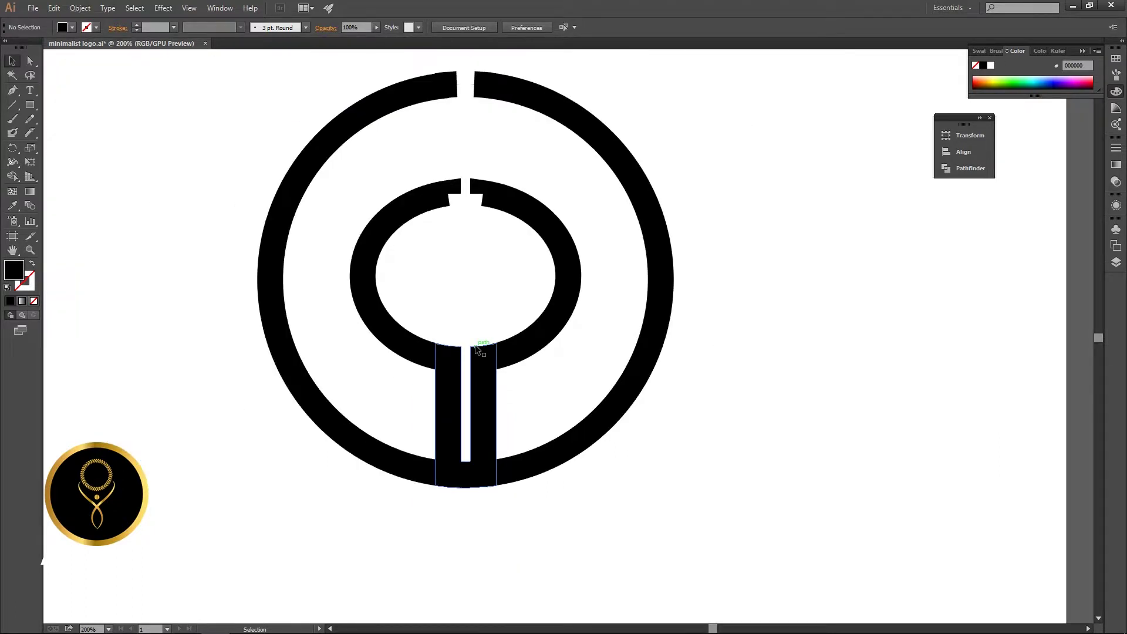
click(427, 200)
shift+click(501, 199)
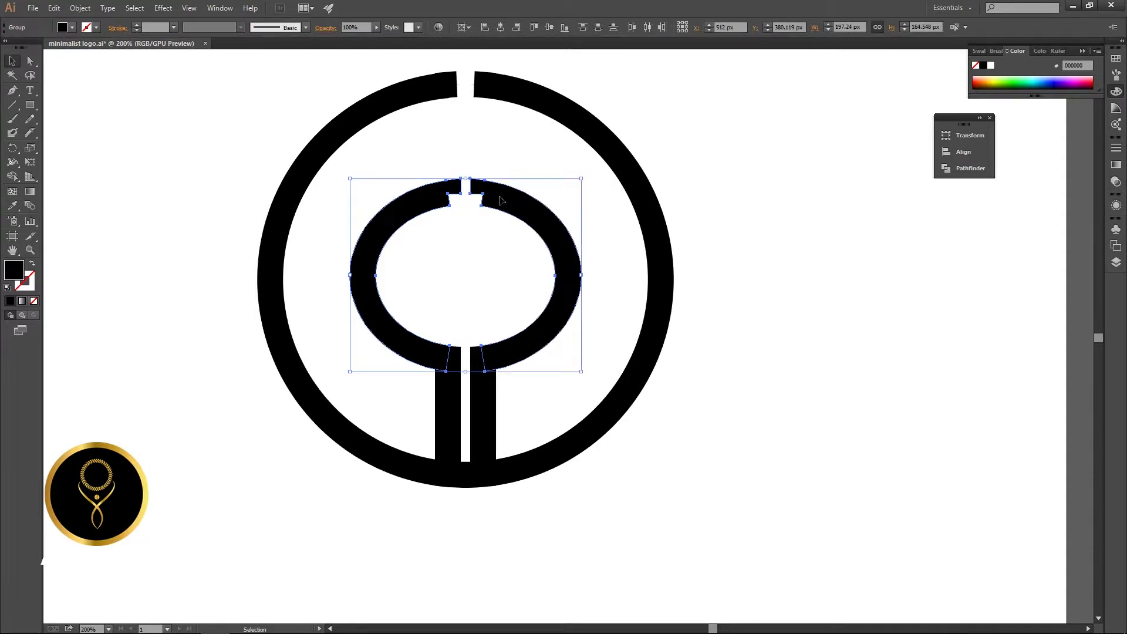
key(ctrl+g)
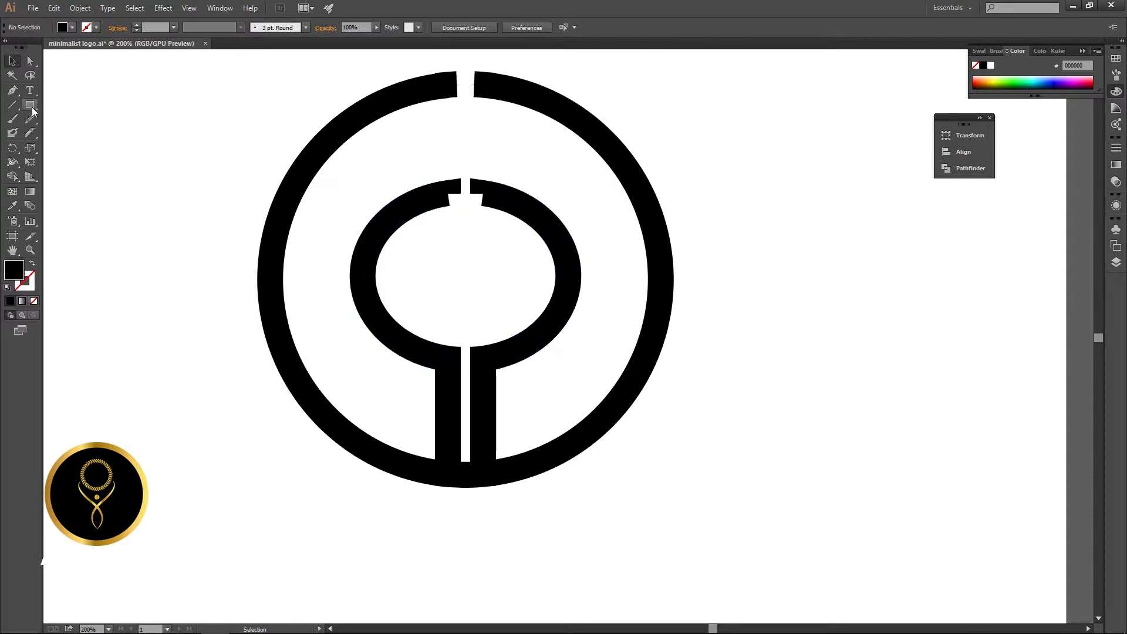
Draw a black rectangle about 42 px wide and 177 px high, covering the gaps at the tops of both rings
click(31, 109)
scroll(455, 163, down, 1)
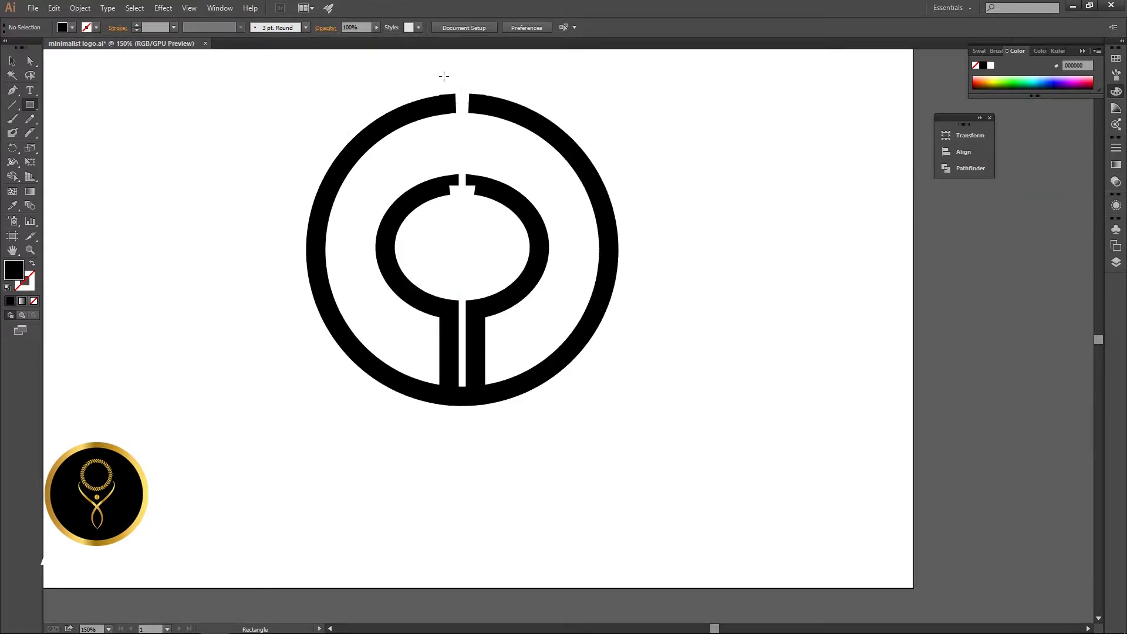
drag(444, 76, 480, 233)
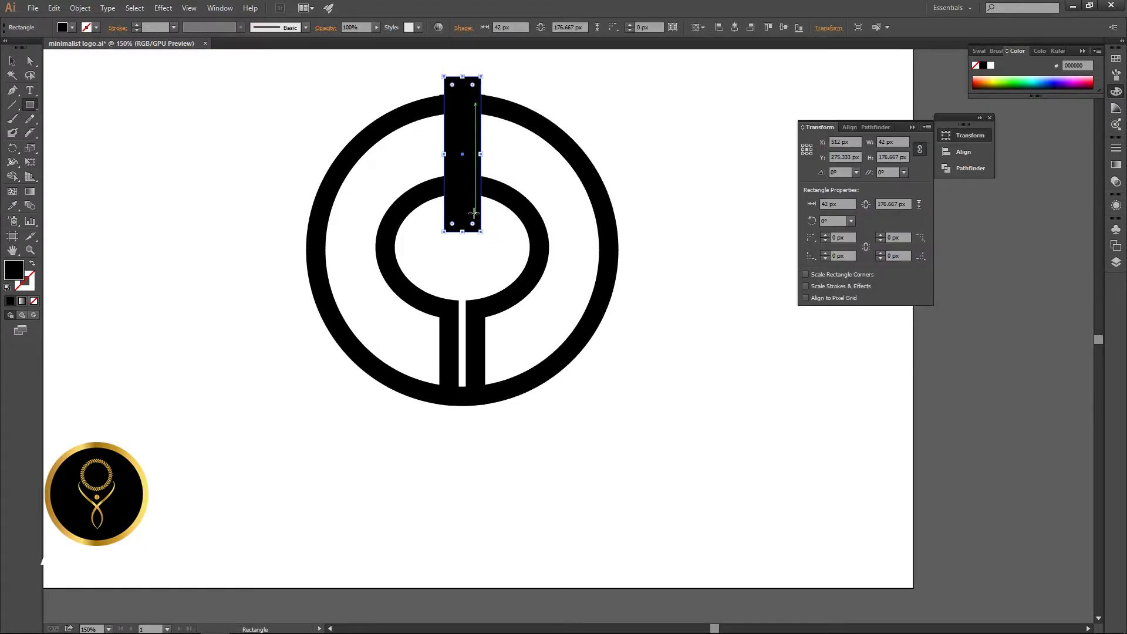
key(v)
click(674, 144)
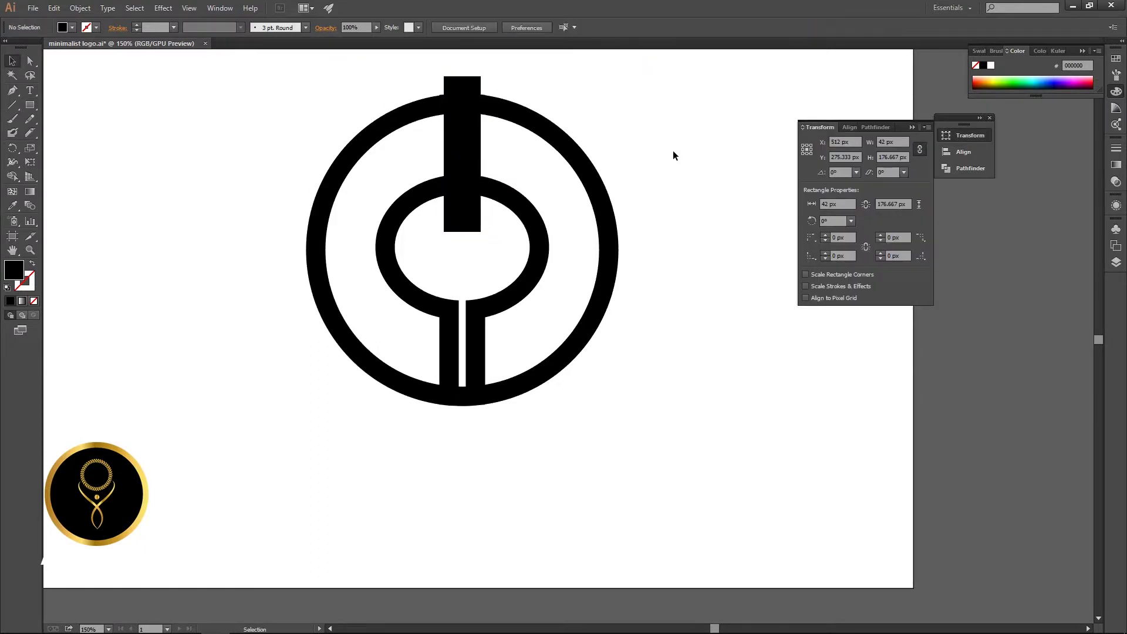
drag(315, 73, 608, 259)
click(719, 341)
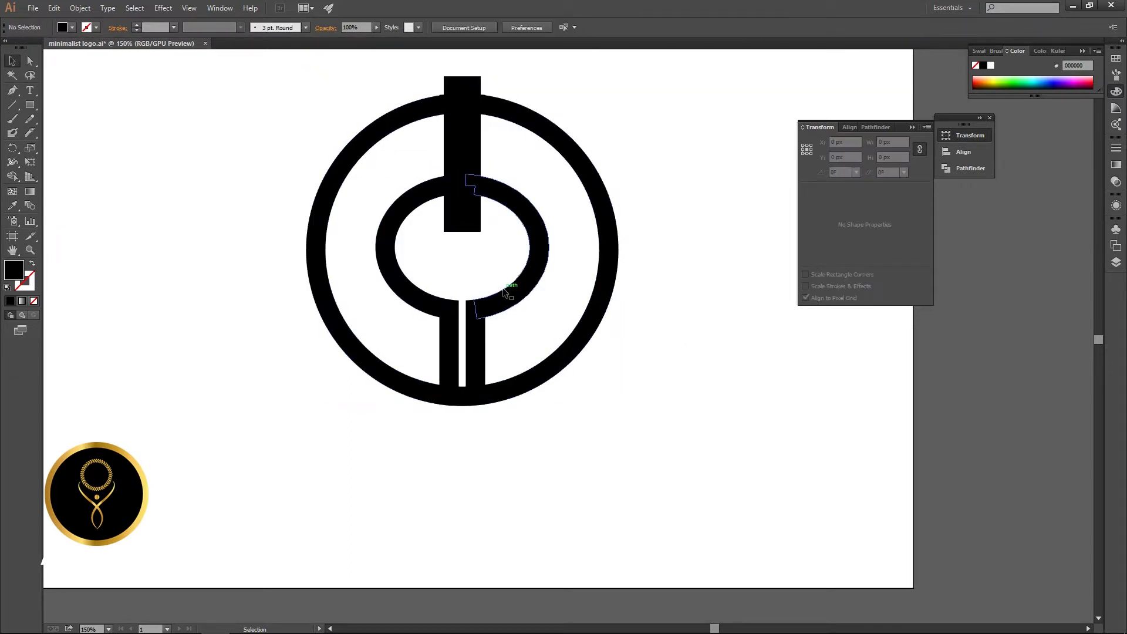
click(491, 320)
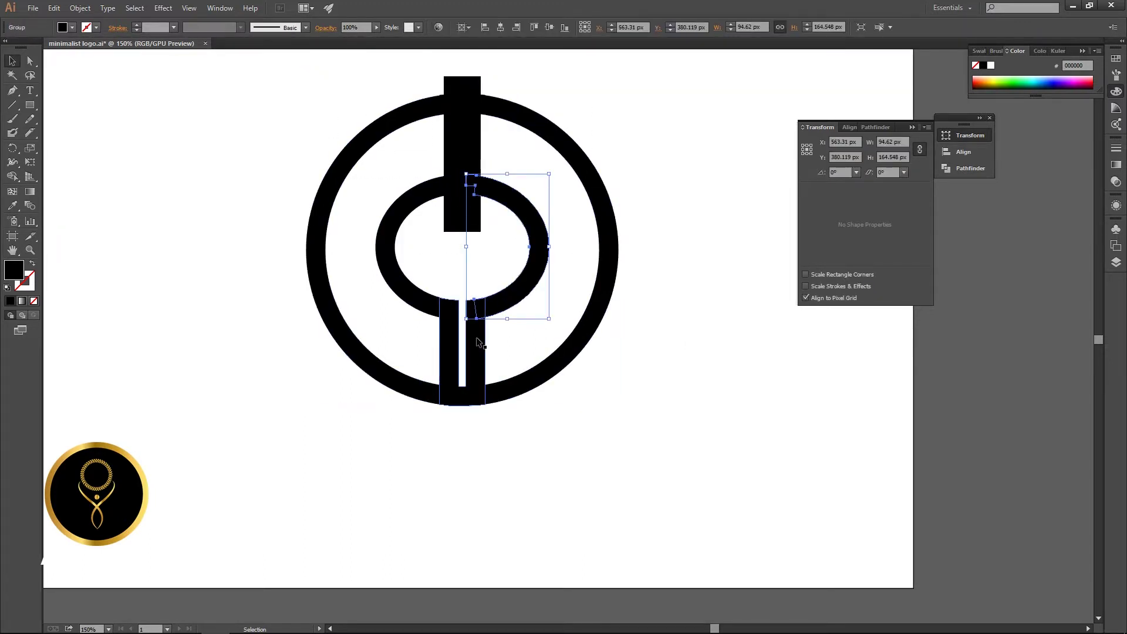
click(477, 445)
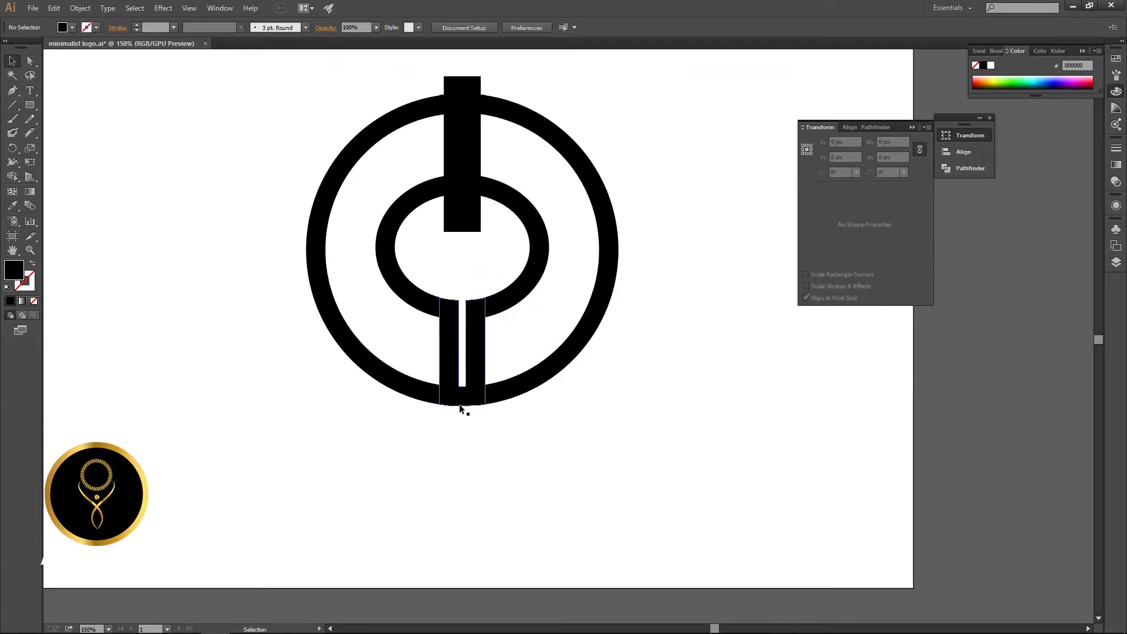
Cut the stem's base with the Knife along two straight vertical lines continuing the slot's sides down past the outer circle
click(463, 405)
scroll(463, 404, up, 4)
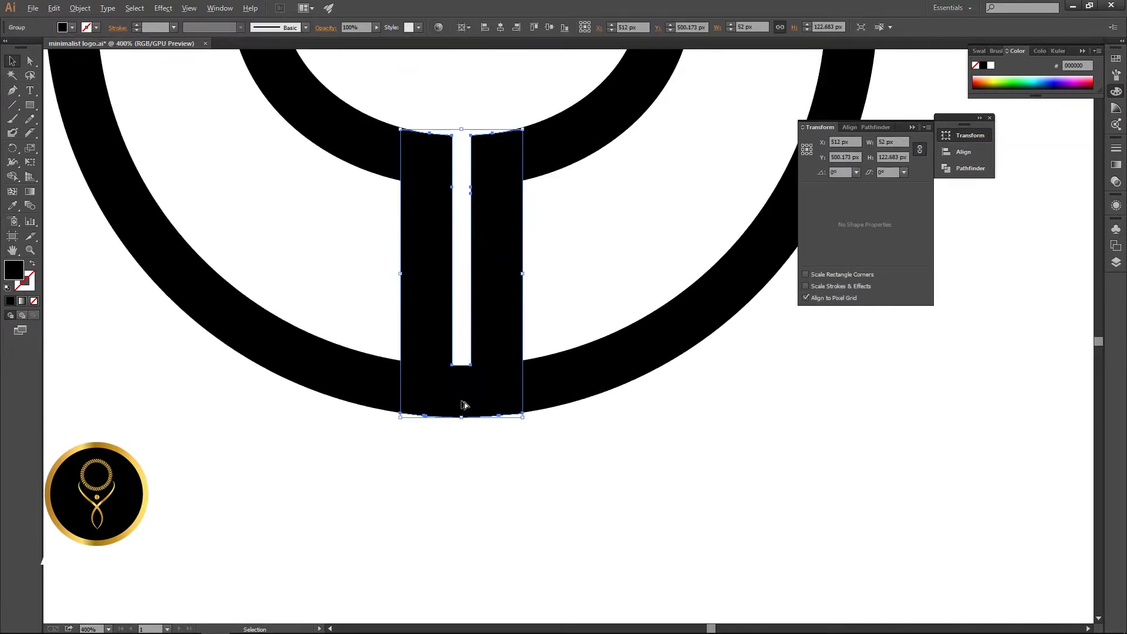
click(35, 135)
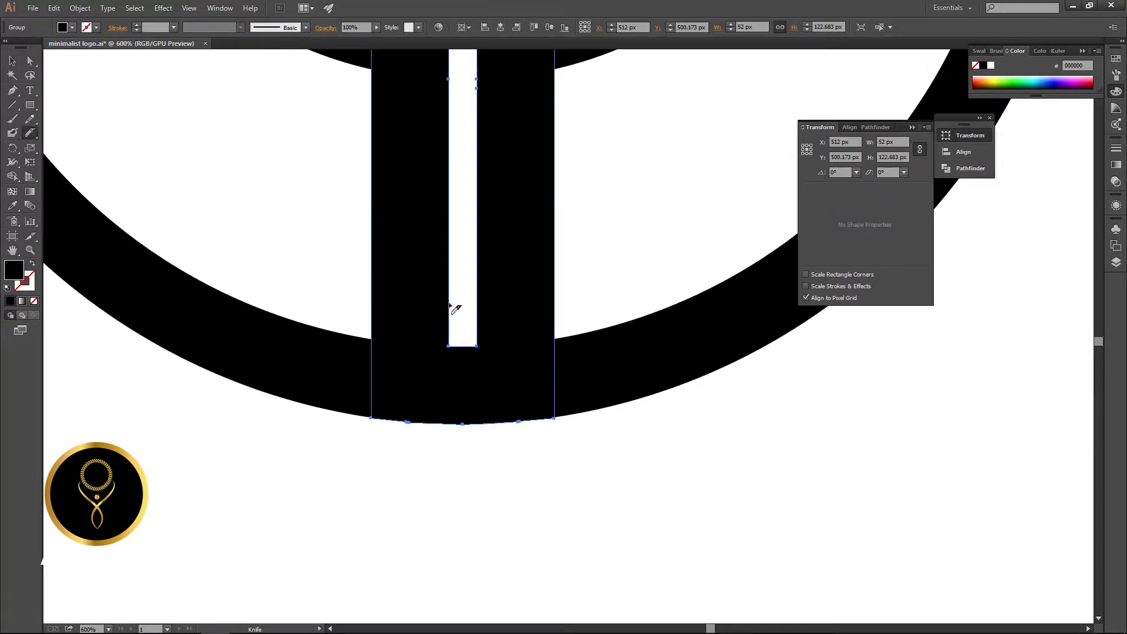
drag(451, 345, 450, 541)
drag(478, 328, 478, 511)
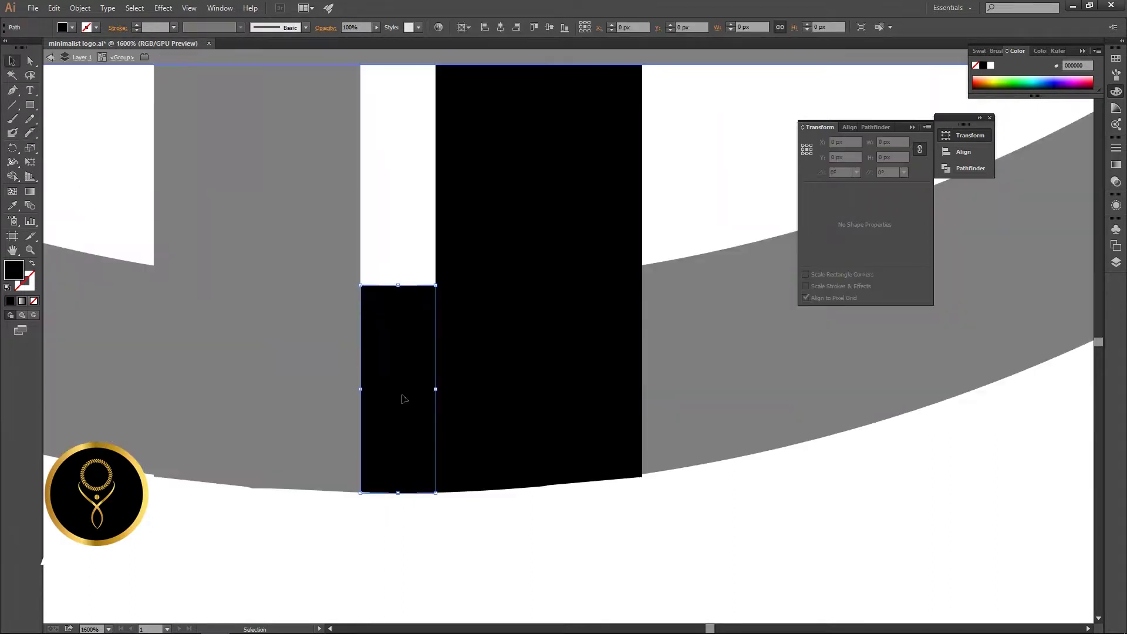
Delete the small piece between the two knife cuts at the stem's base and leave isolation mode
click(402, 399)
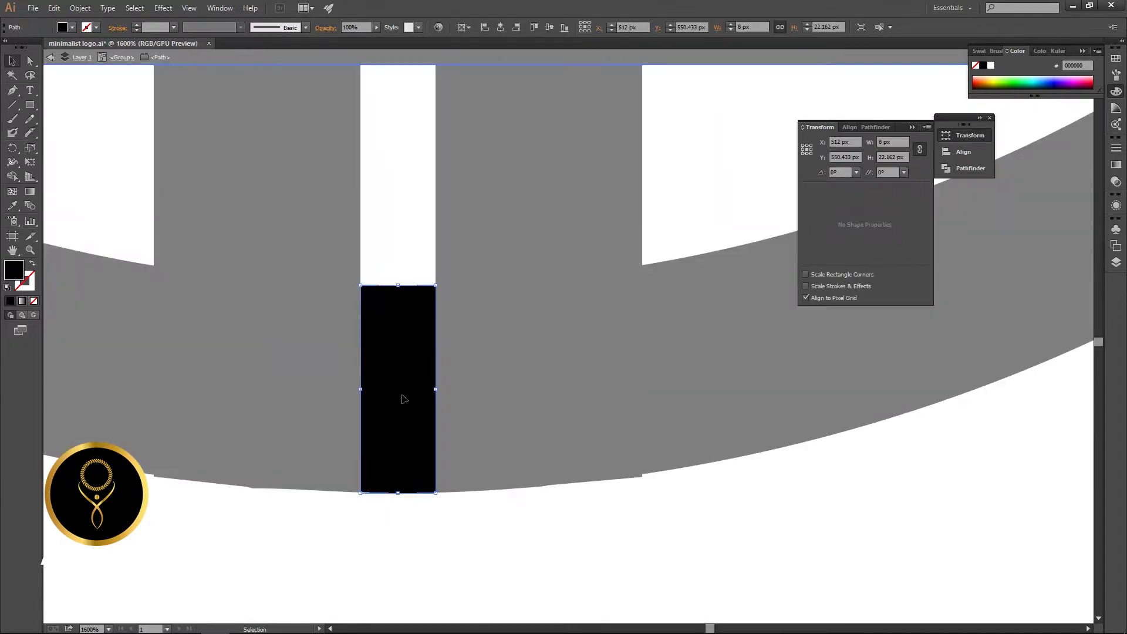
key(Delete)
double_click(405, 392)
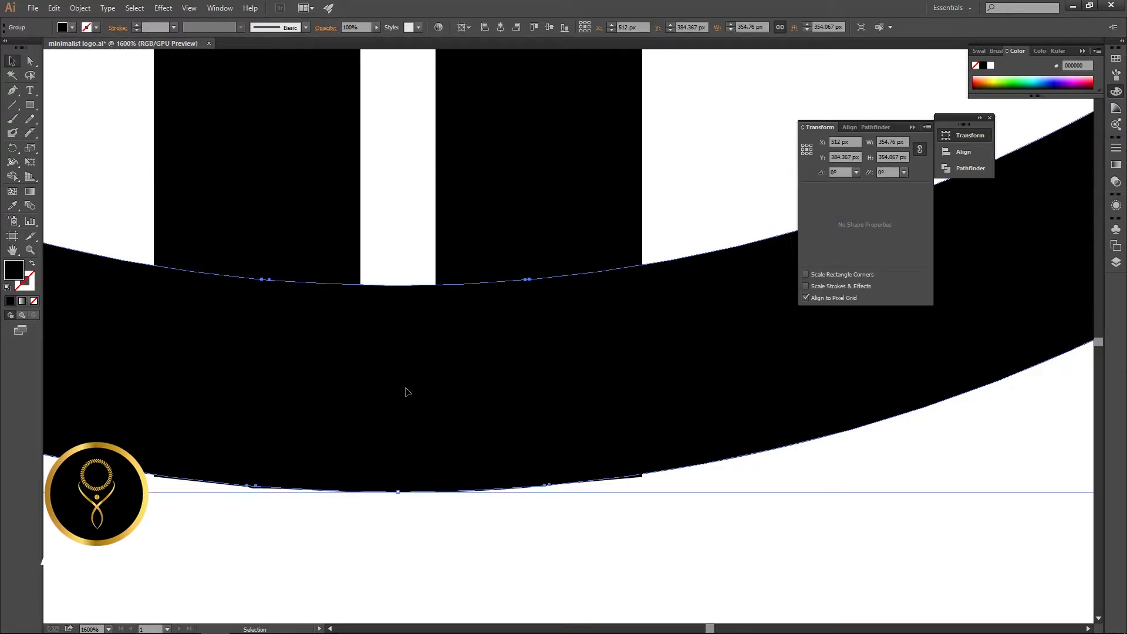
Stretch both halves of the split stem downward by about 17 px so they extend past the outer ring, keeping their width
scroll(409, 392, down, 2)
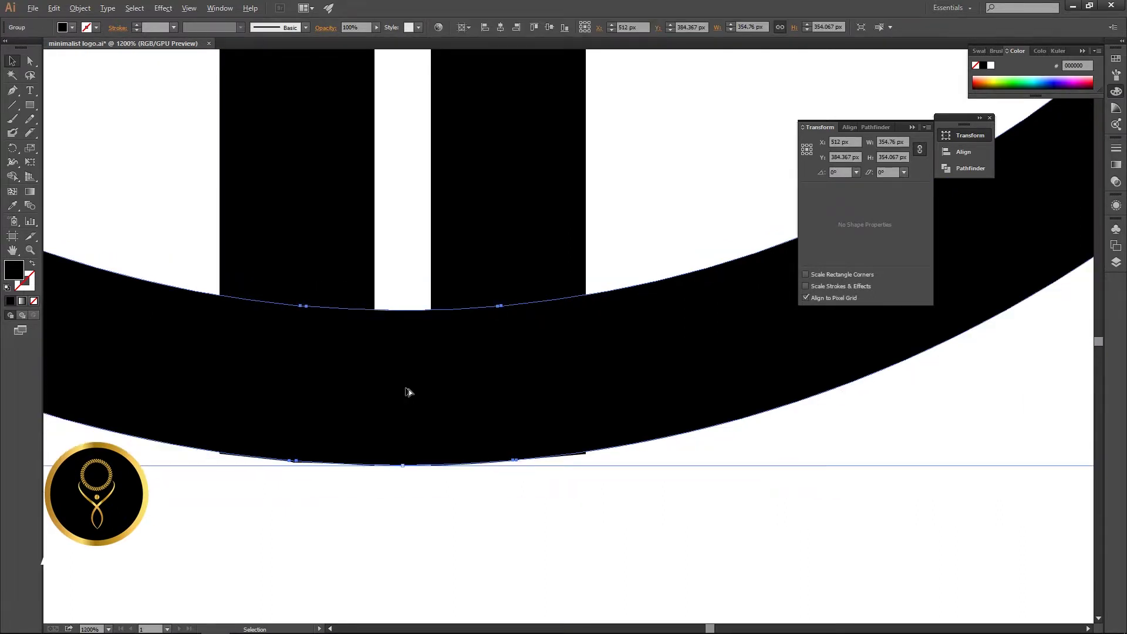
scroll(408, 392, down, 1)
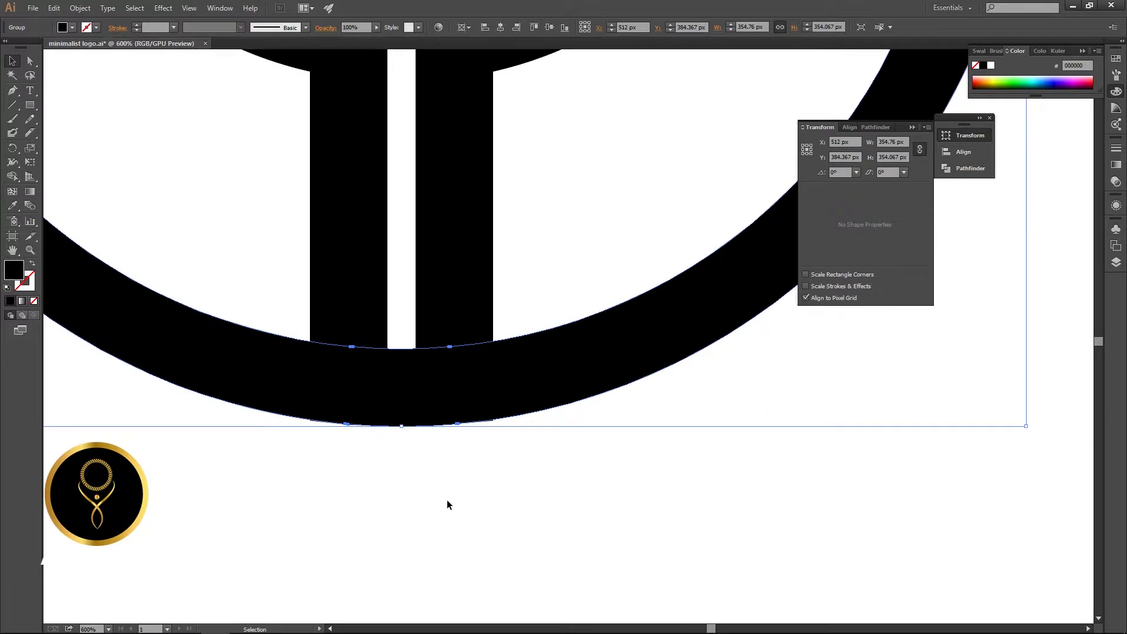
double_click(368, 320)
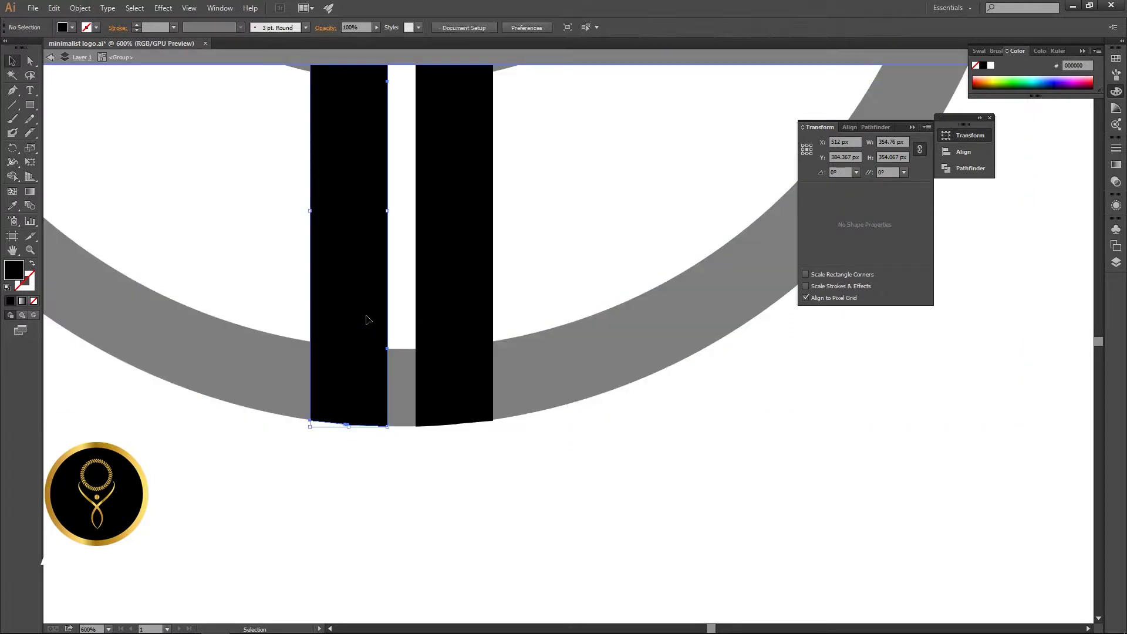
shift+click(452, 354)
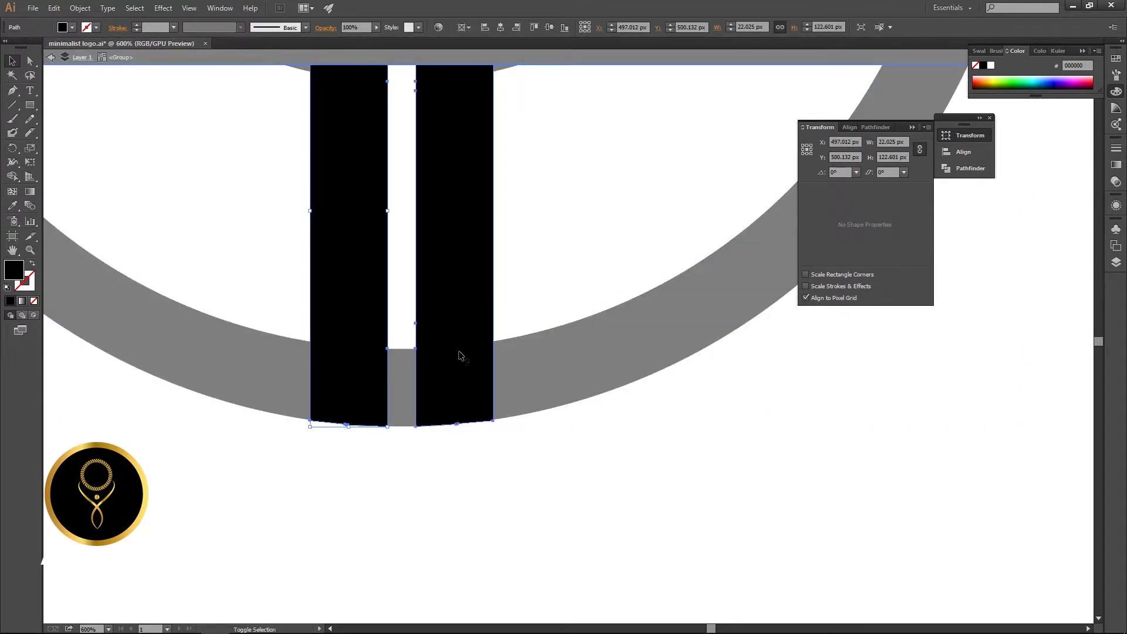
shift+click(459, 356)
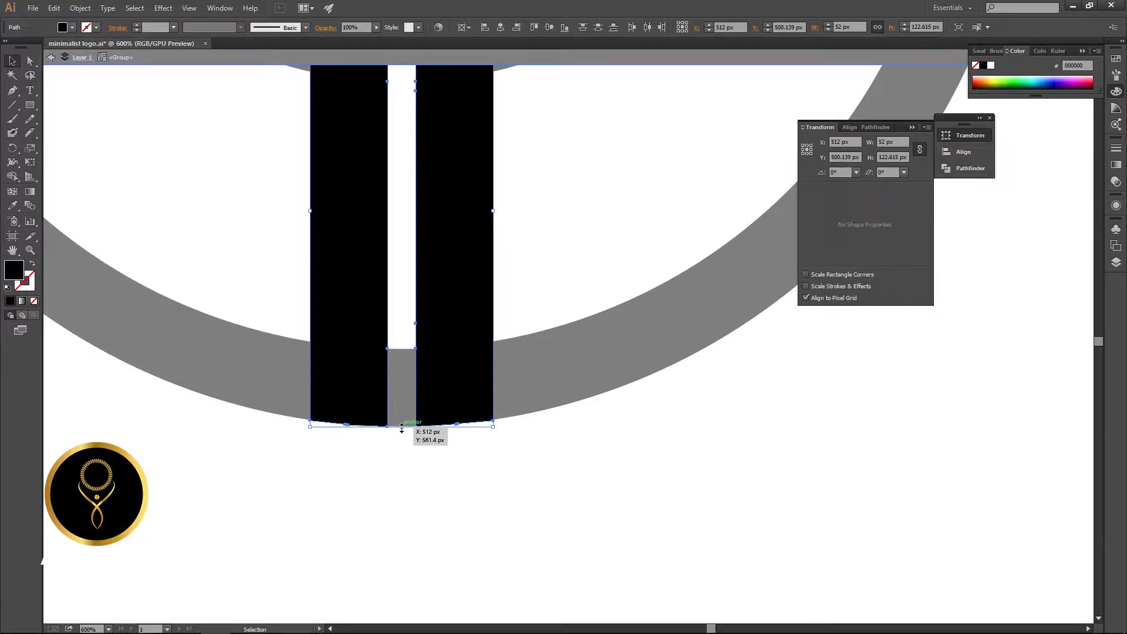
drag(401, 428, 401, 484)
double_click(568, 483)
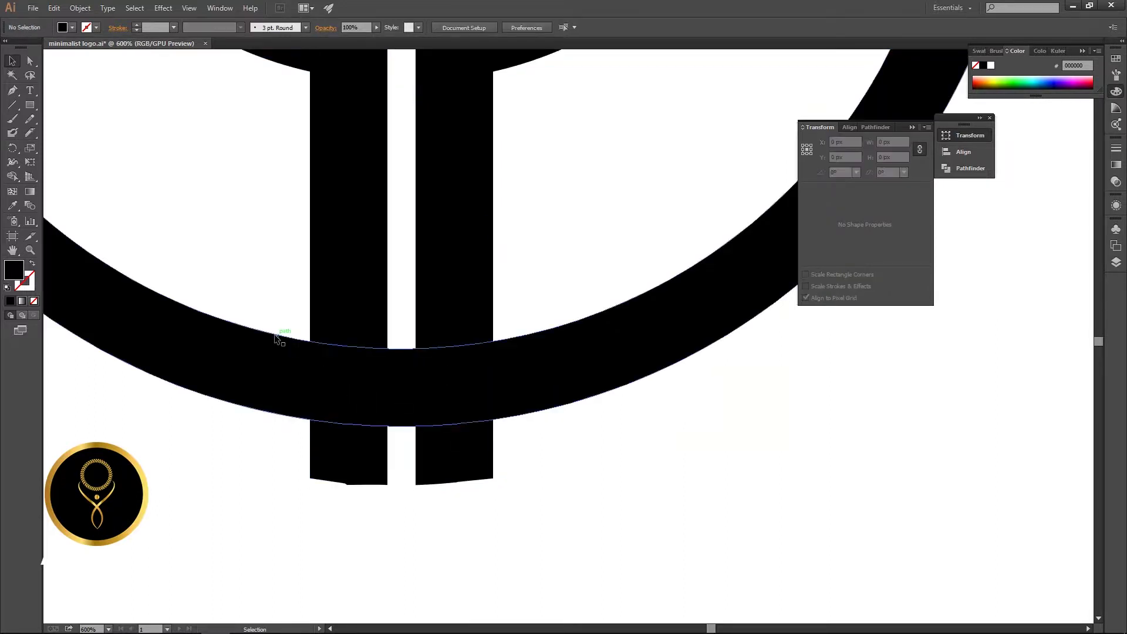
Divide the outer ring and both stem halves along their overlaps with the Pathfinder Divide operation
drag(250, 290, 558, 475)
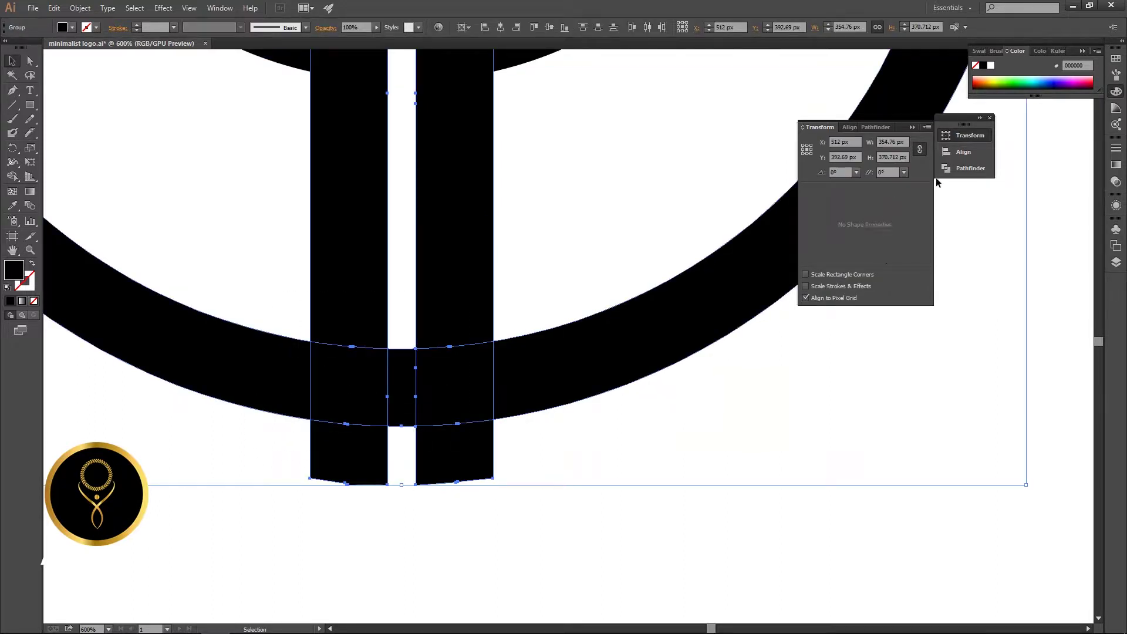
click(965, 169)
click(810, 184)
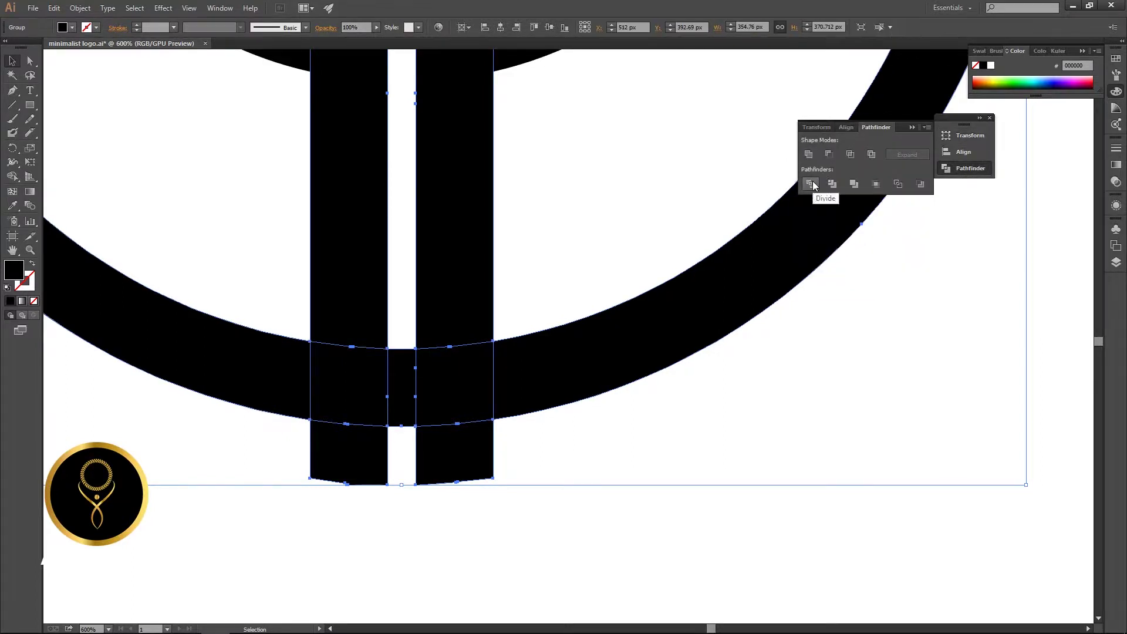
click(607, 233)
Delete the two stem ends protruding below the outer ring from the divided group
click(456, 466)
double_click(456, 467)
key(Delete)
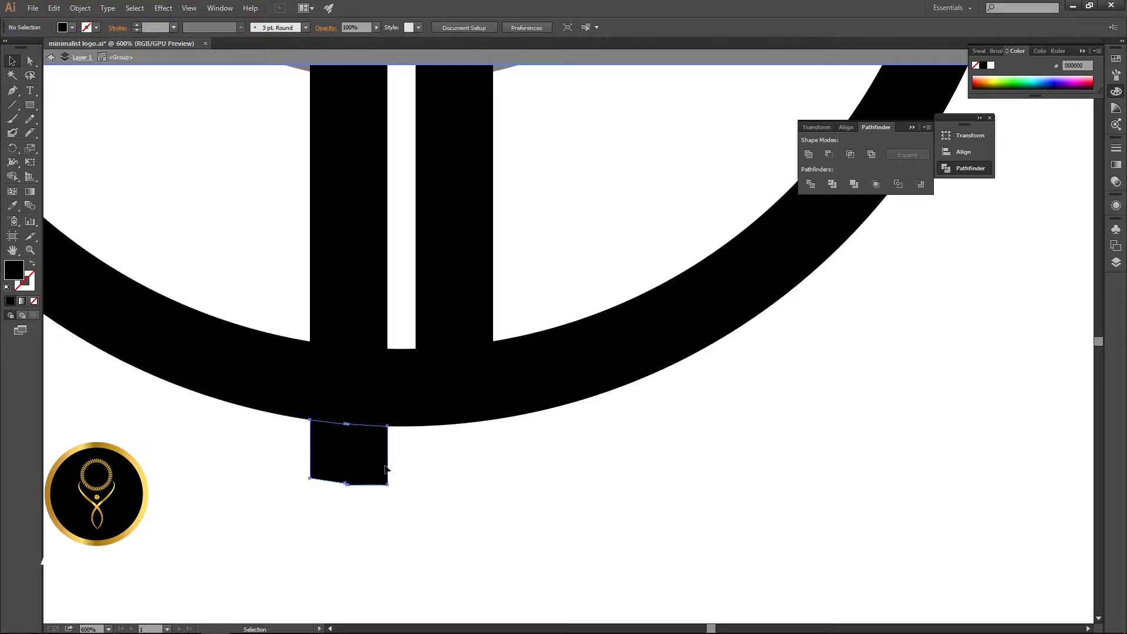
click(370, 464)
key(Delete)
Delete the ring piece between the stem halves so the slot runs through the outer ring, and leave isolation mode
click(409, 385)
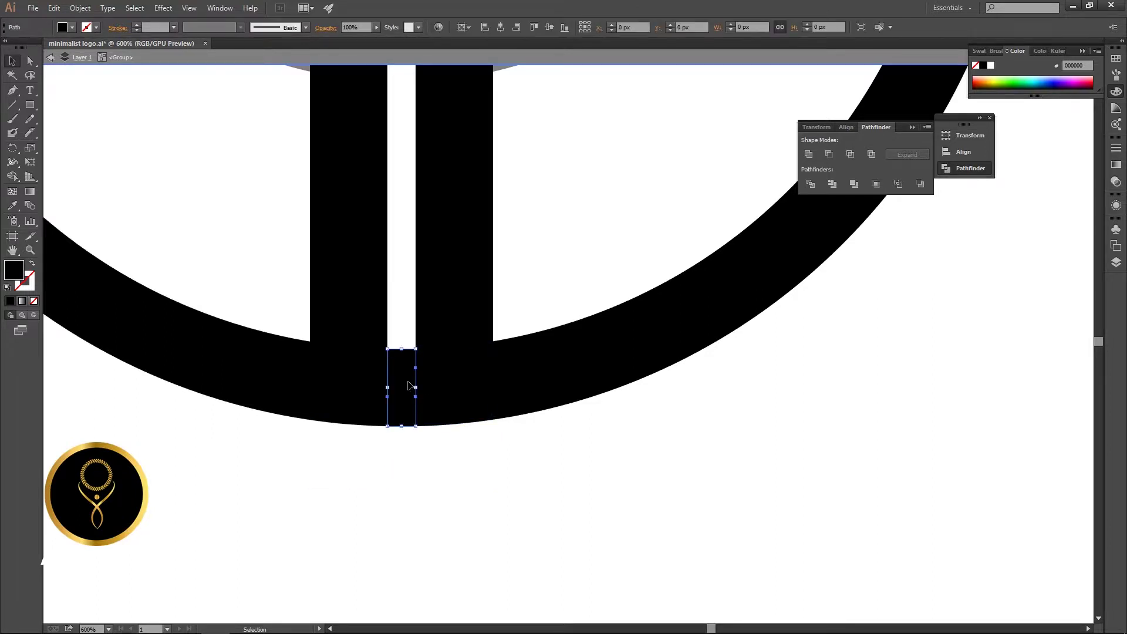
key(Delete)
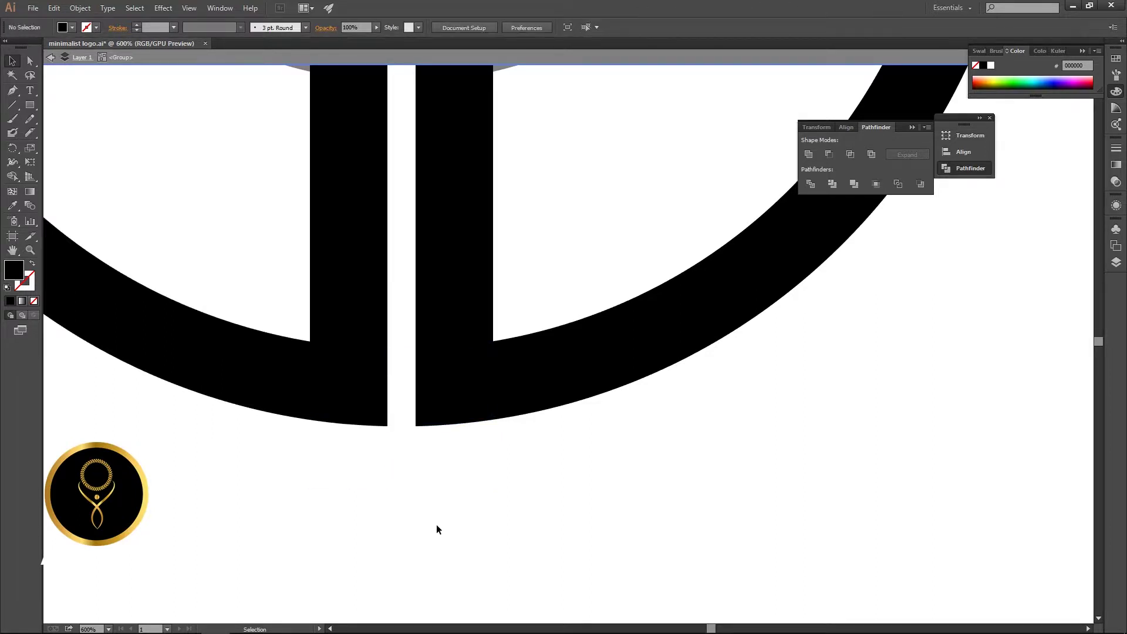
scroll(435, 495, down, 4)
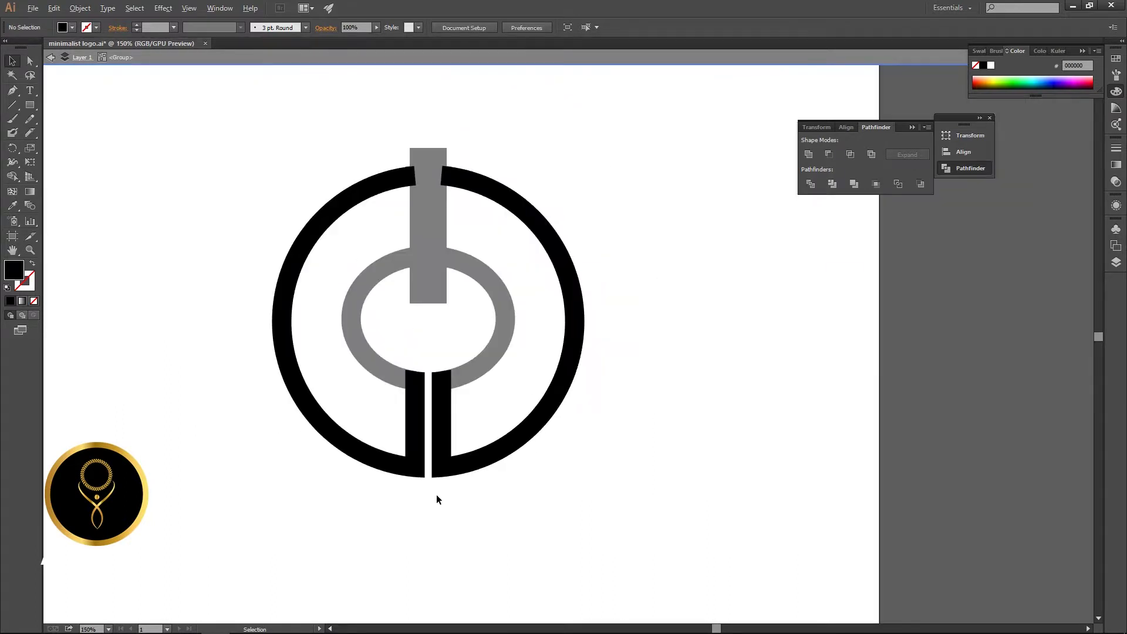
double_click(603, 372)
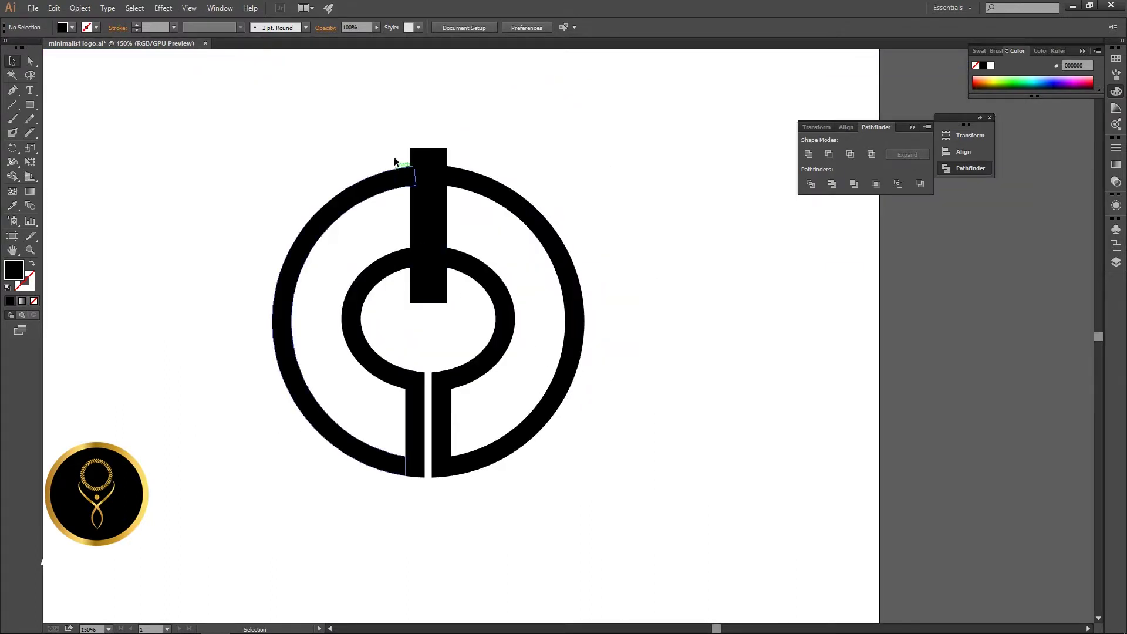
right_click(592, 531)
Move the black rectangle off the logo and unite all ring, ellipse and stem pieces with Pathfinder
click(436, 214)
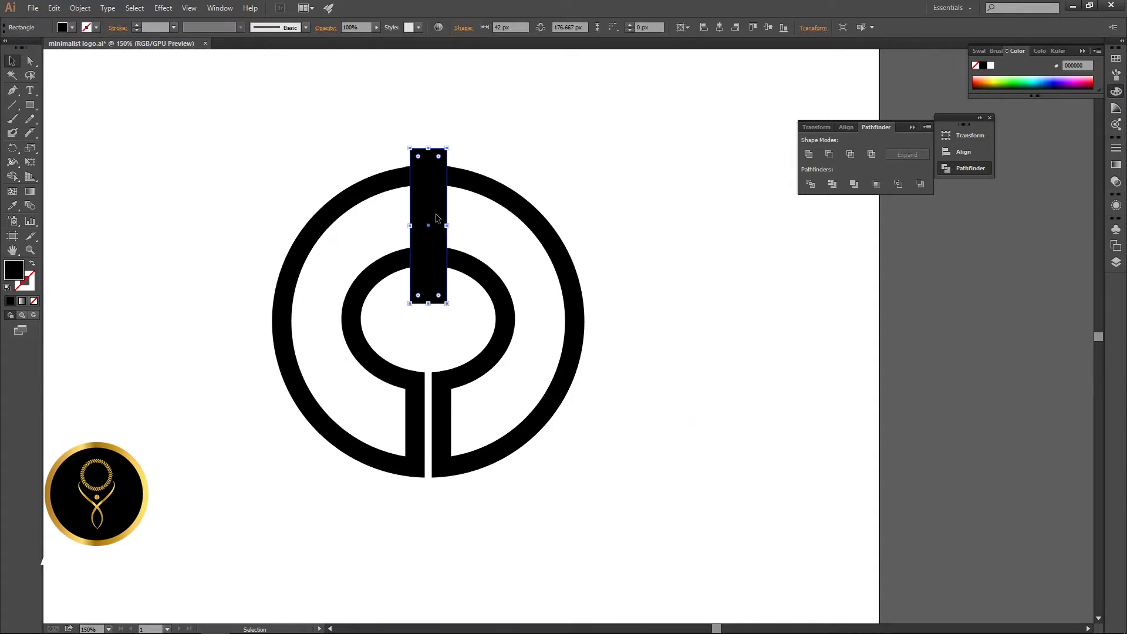
drag(436, 219, 694, 225)
click(685, 427)
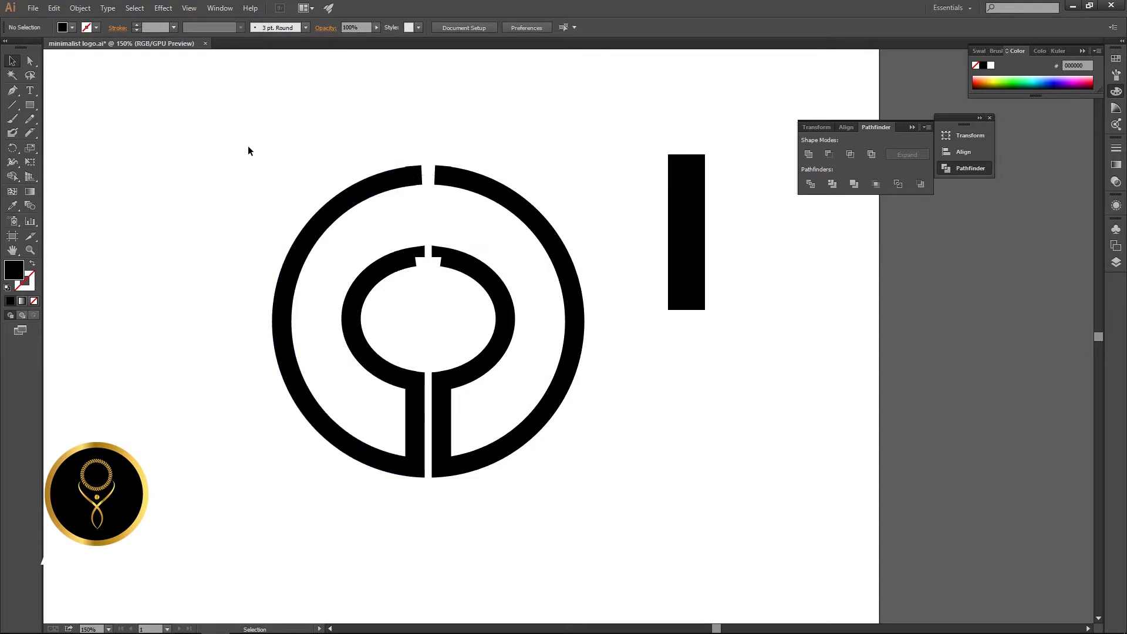
drag(248, 147, 570, 441)
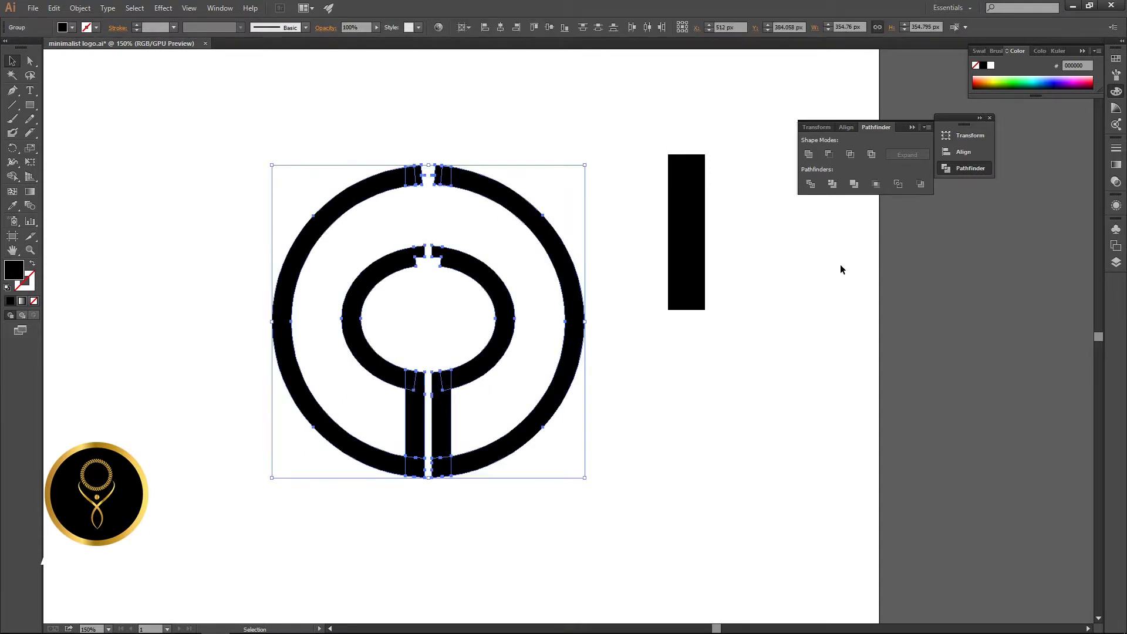
click(808, 154)
click(713, 382)
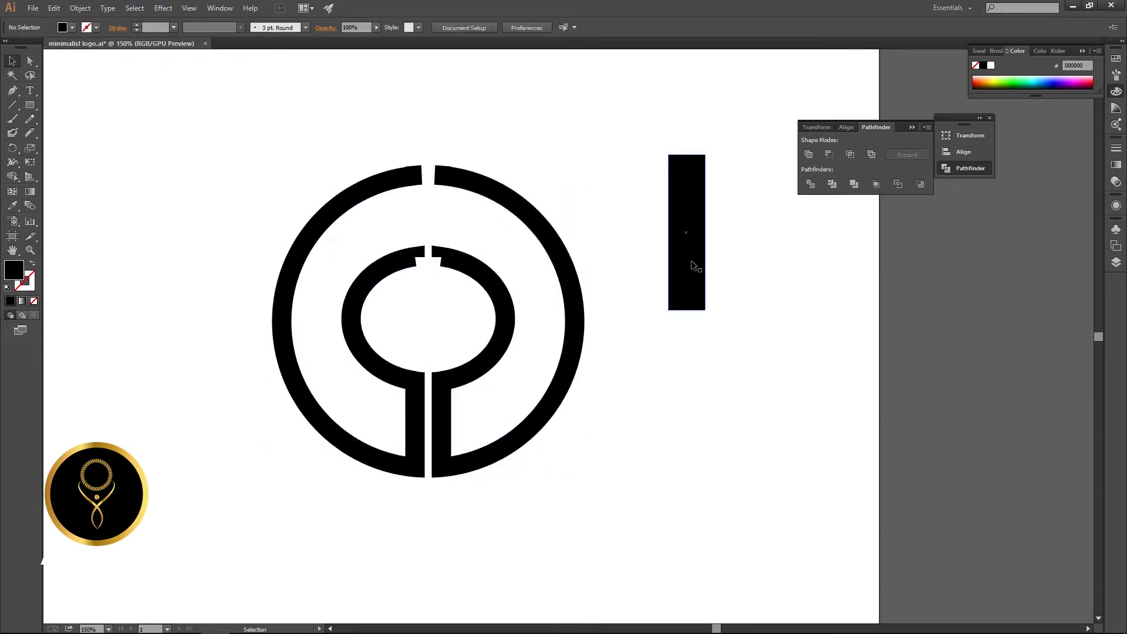
Move the black rectangle back over the upper gaps of both rings and centre it horizontally with the logo
drag(696, 266, 435, 261)
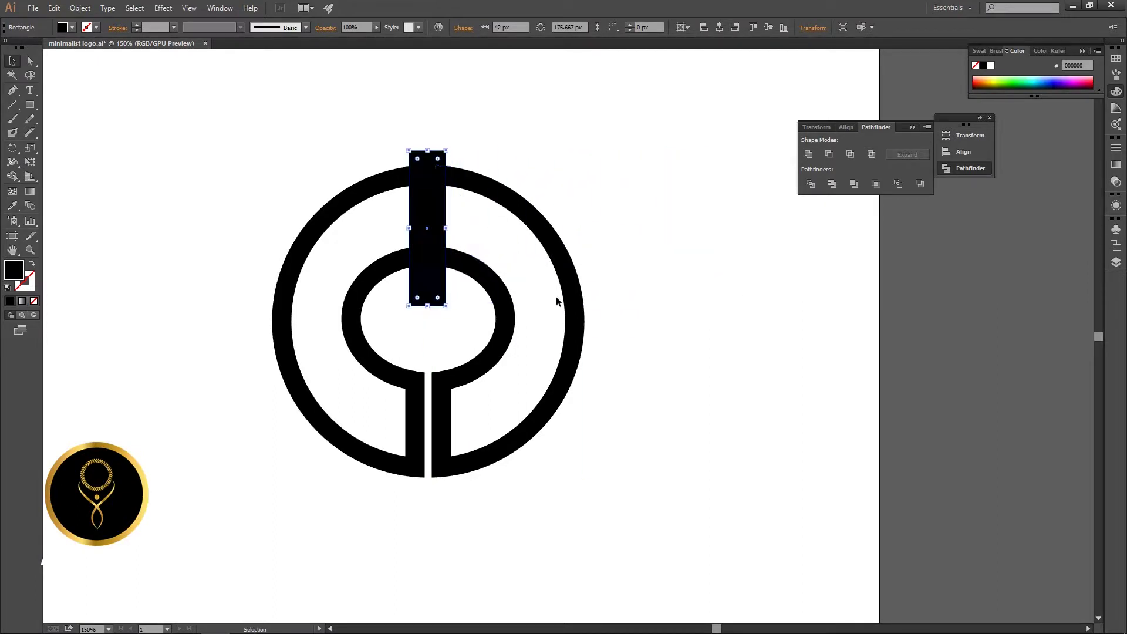
click(628, 329)
drag(342, 128, 476, 304)
click(500, 32)
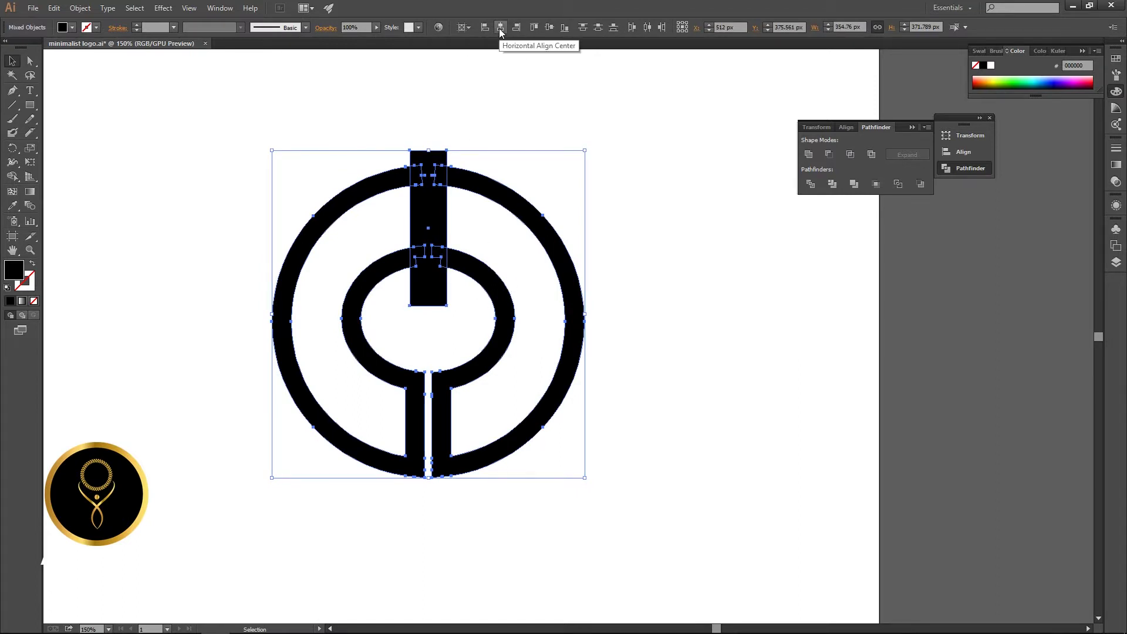
click(660, 249)
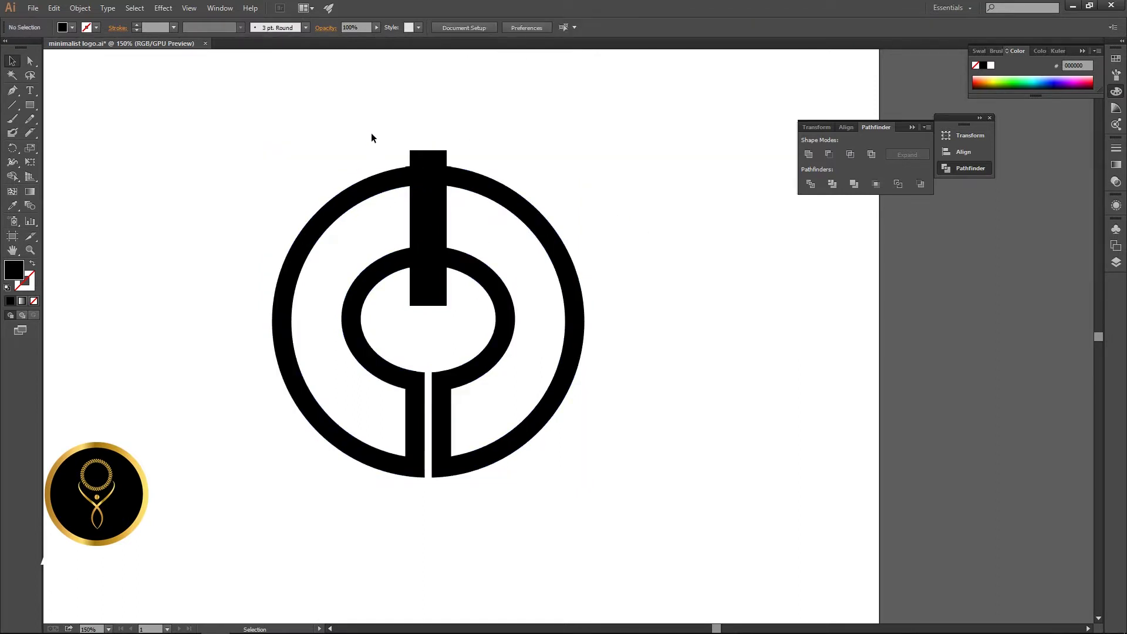
Divide the logo with the overlapping rectangle using Pathfinder, and delete the rectangle piece from the resulting group
drag(372, 136, 470, 316)
click(810, 183)
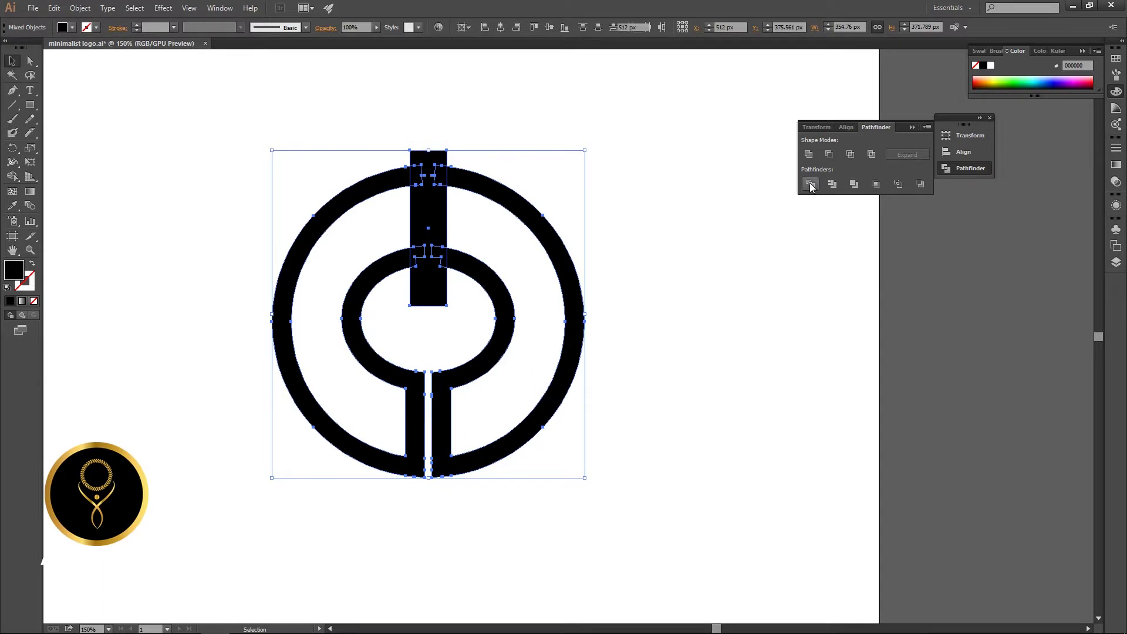
double_click(426, 289)
click(427, 289)
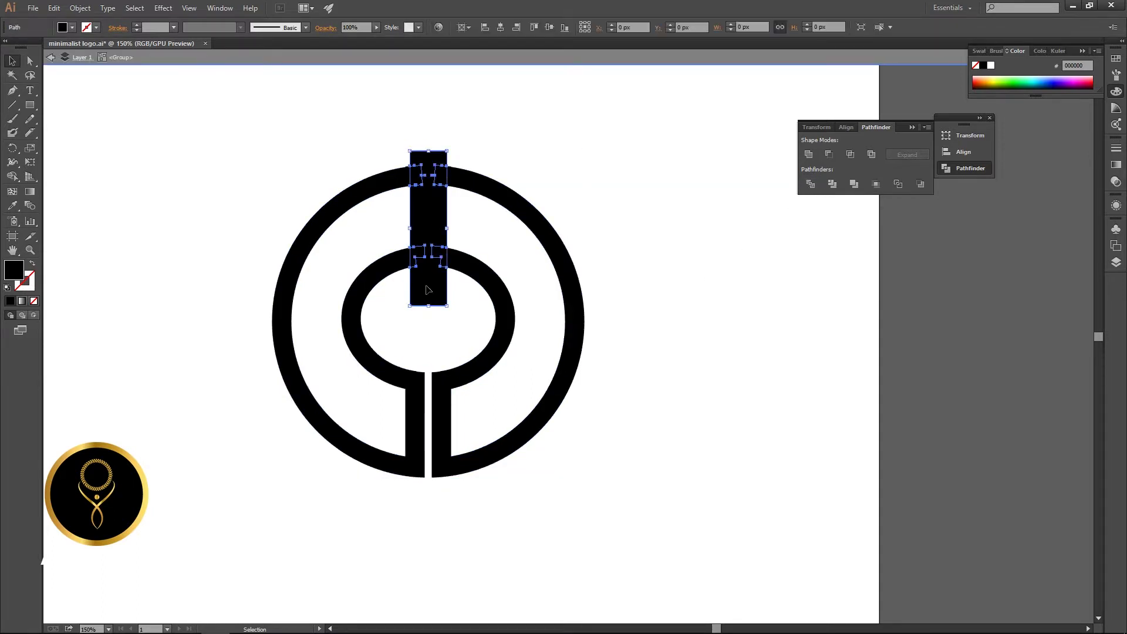
double_click(427, 289)
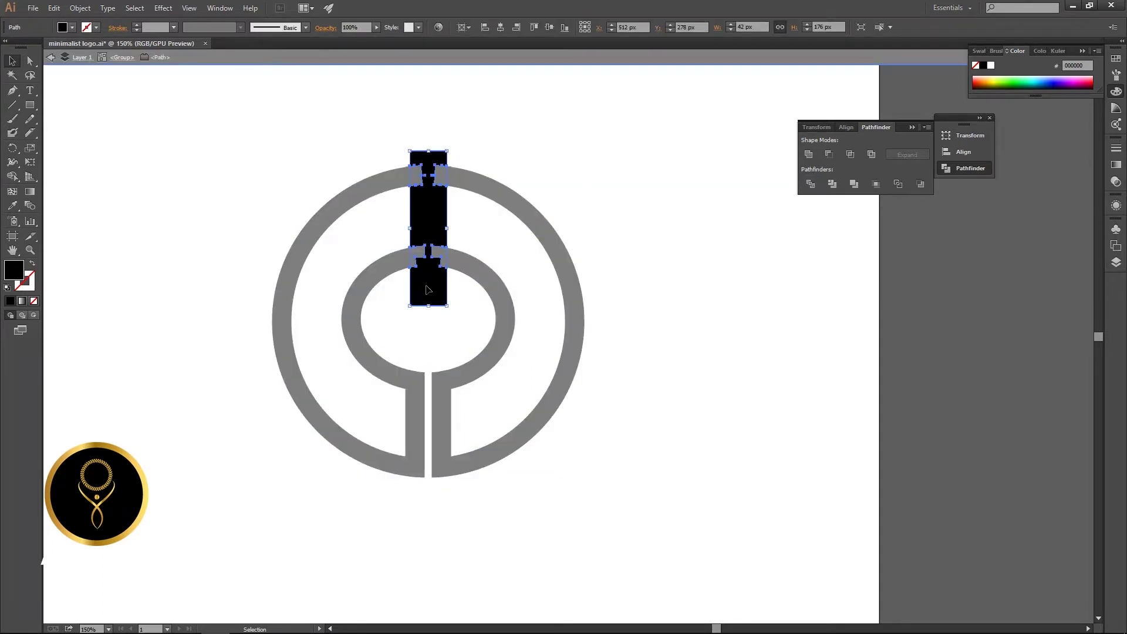
key(Delete)
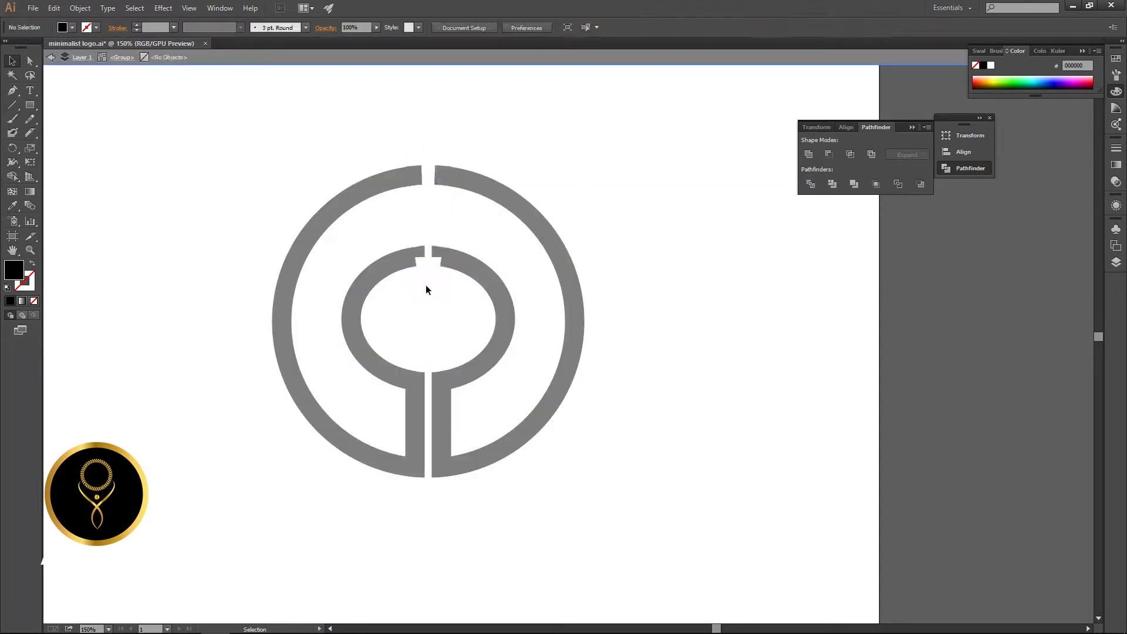
double_click(442, 227)
Delete the small cut-off end pieces beside the upper gaps of the outer ring and inner ellipse, and leave isolation mode
click(439, 183)
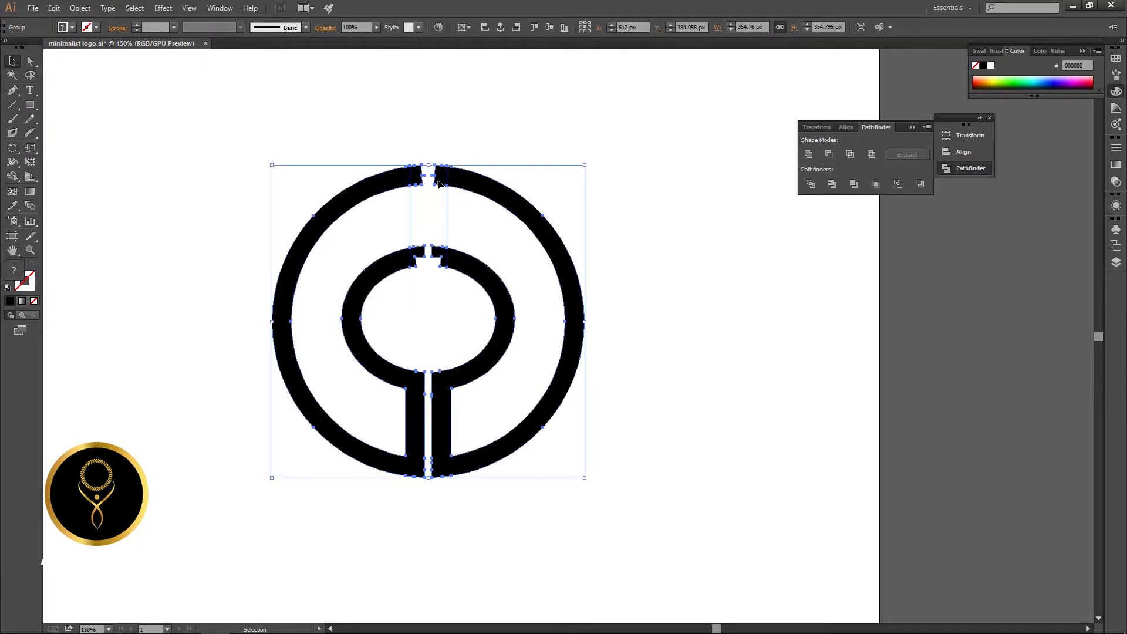
double_click(438, 183)
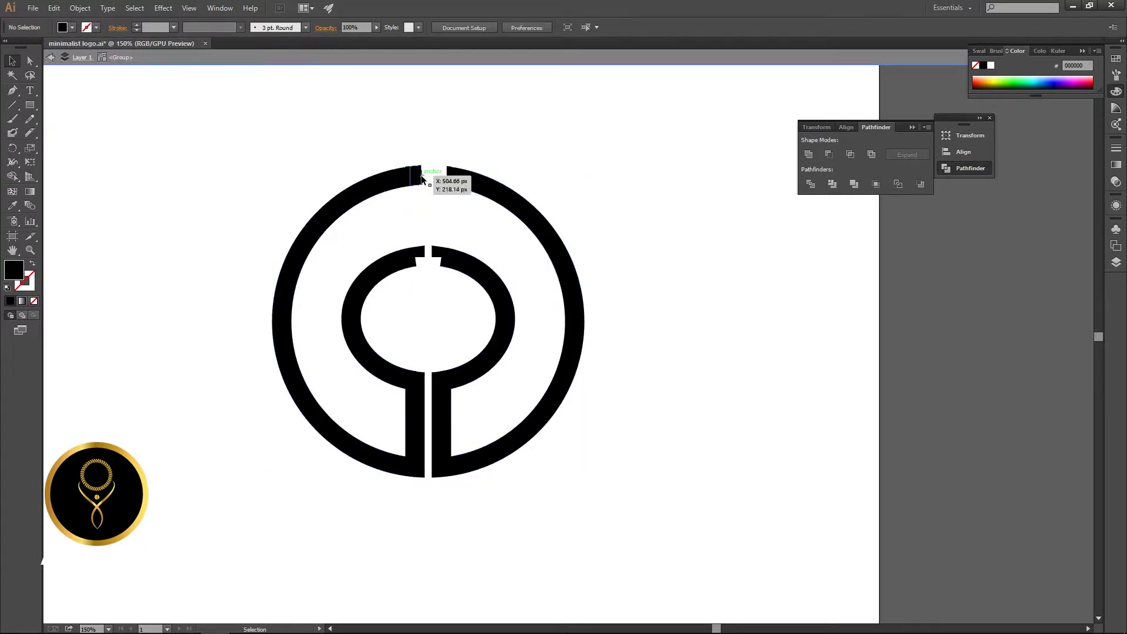
drag(422, 176, 409, 176)
click(420, 229)
drag(420, 248, 443, 251)
key(Delete)
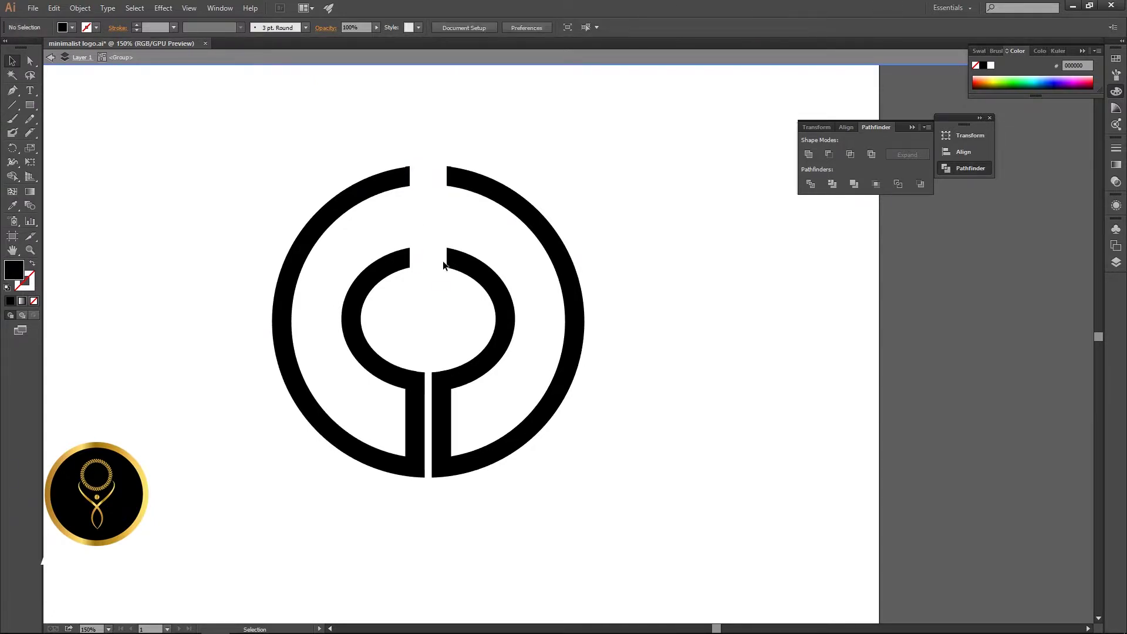
double_click(662, 288)
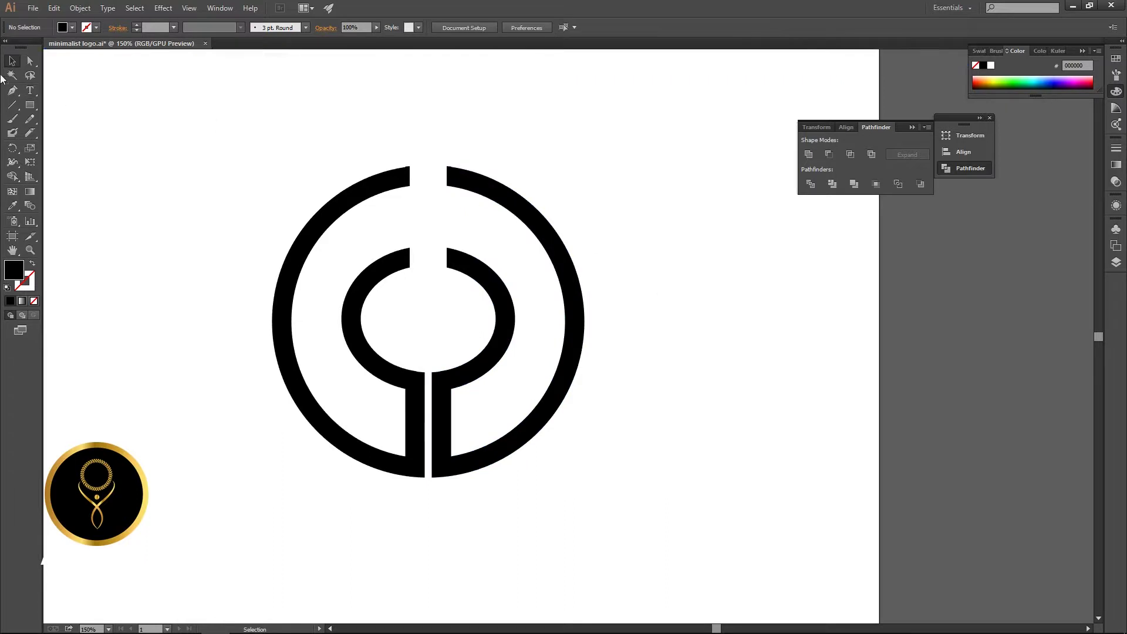
Select all black logo shapes with the Magic Wand and remove them from the artboard
click(10, 75)
click(342, 200)
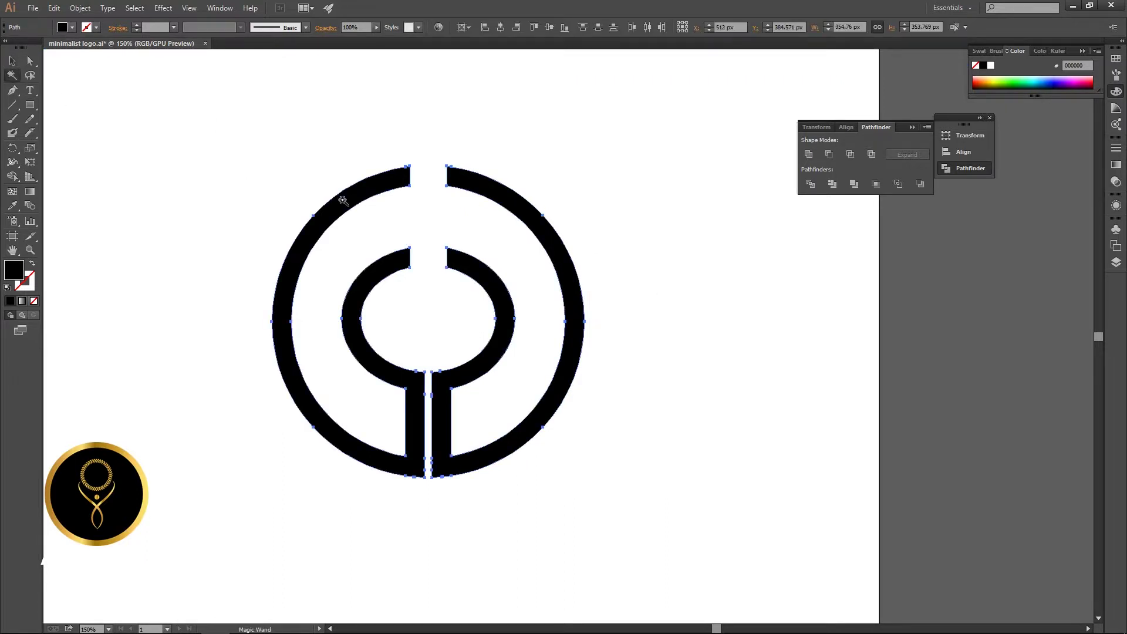
key(v)
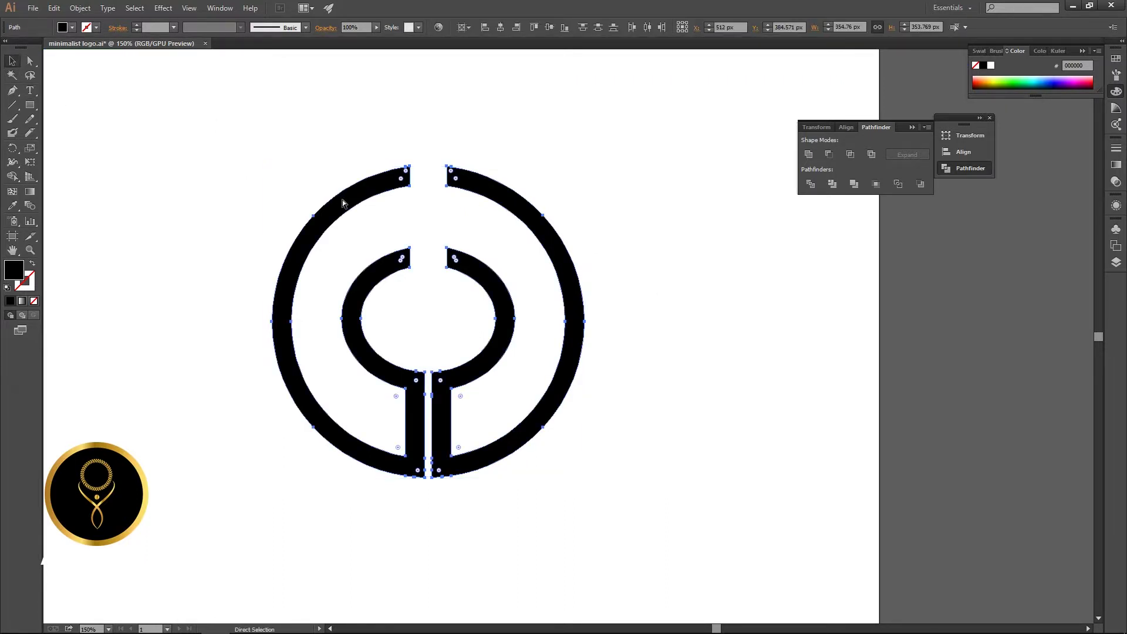
key(Delete)
key(ctrl+minus)
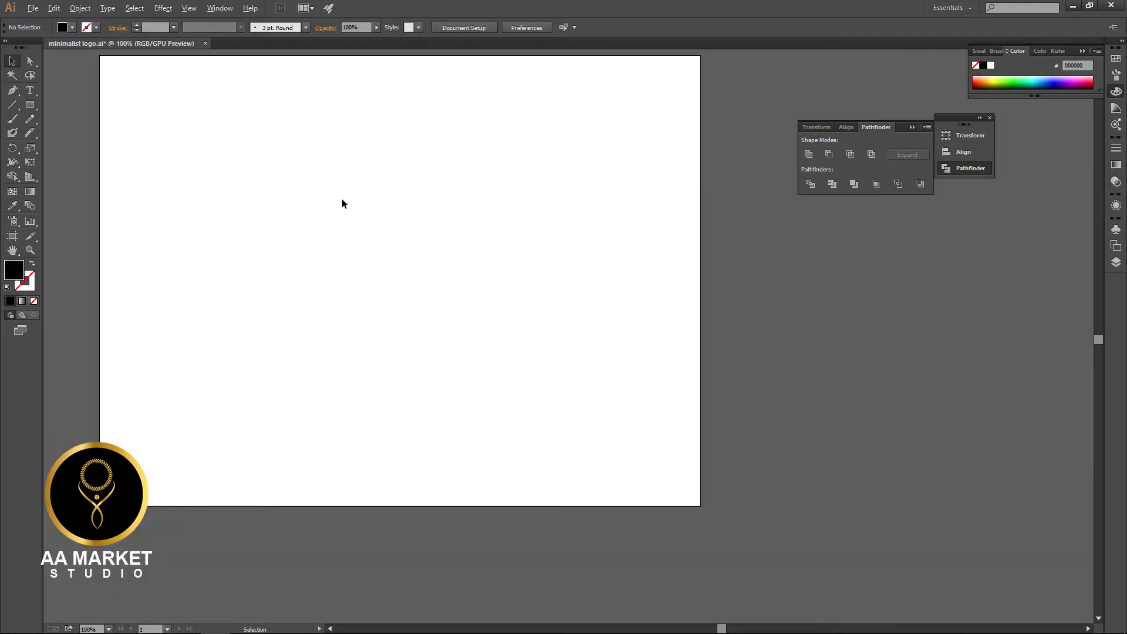
Delete the leftover unfilled shapes from the artboard and restore the black logo in its original position
drag(259, 108, 616, 466)
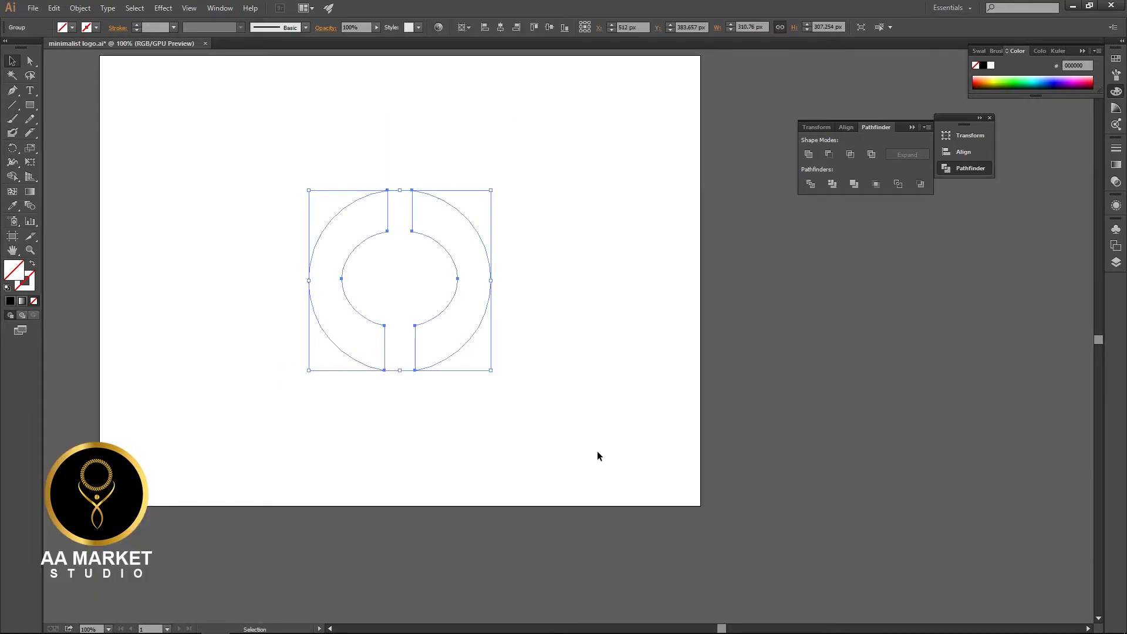
key(Delete)
key(ctrl+z)
key(ctrl+z)
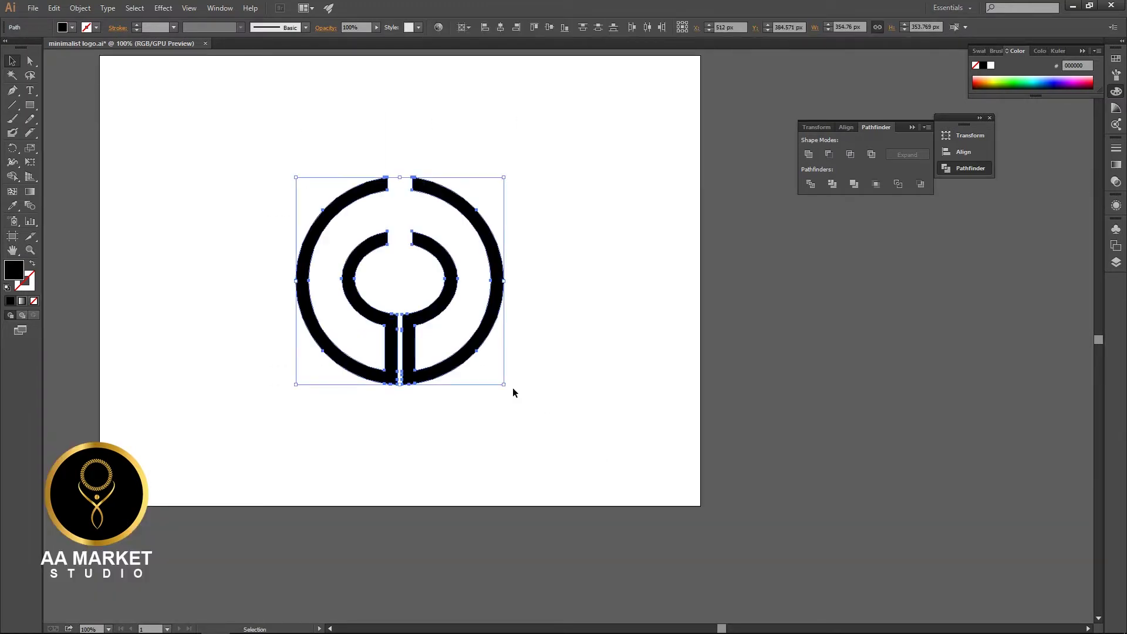
click(512, 387)
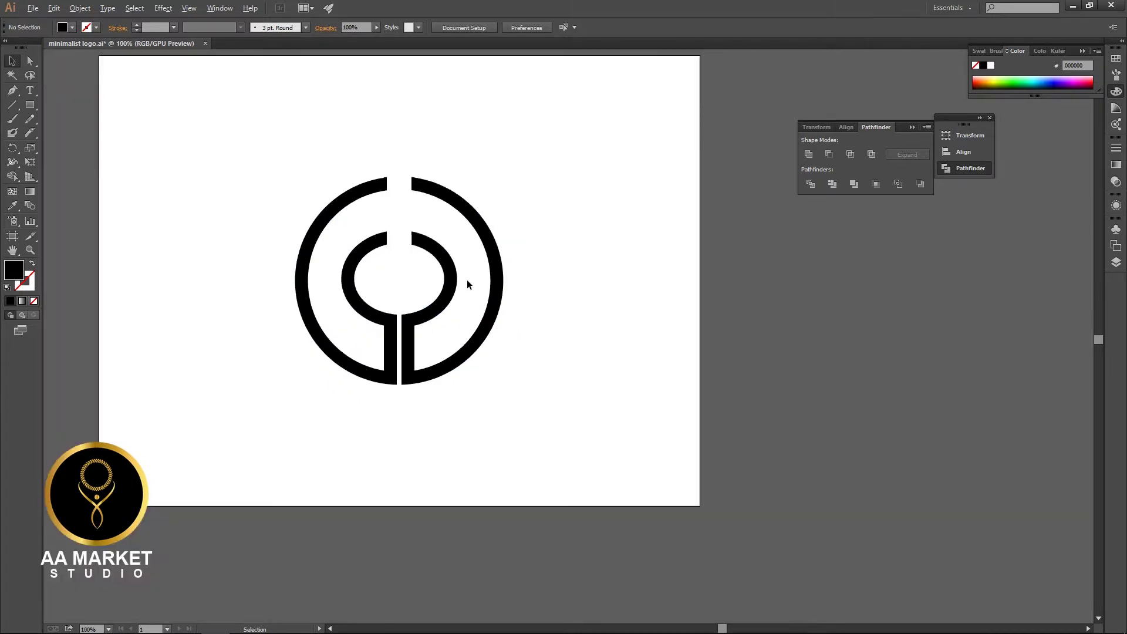
Draw a closed black curved petal about 66 px wide and 106 px tall with the Pen tool beside the logo
key(ctrl+plus)
key(p)
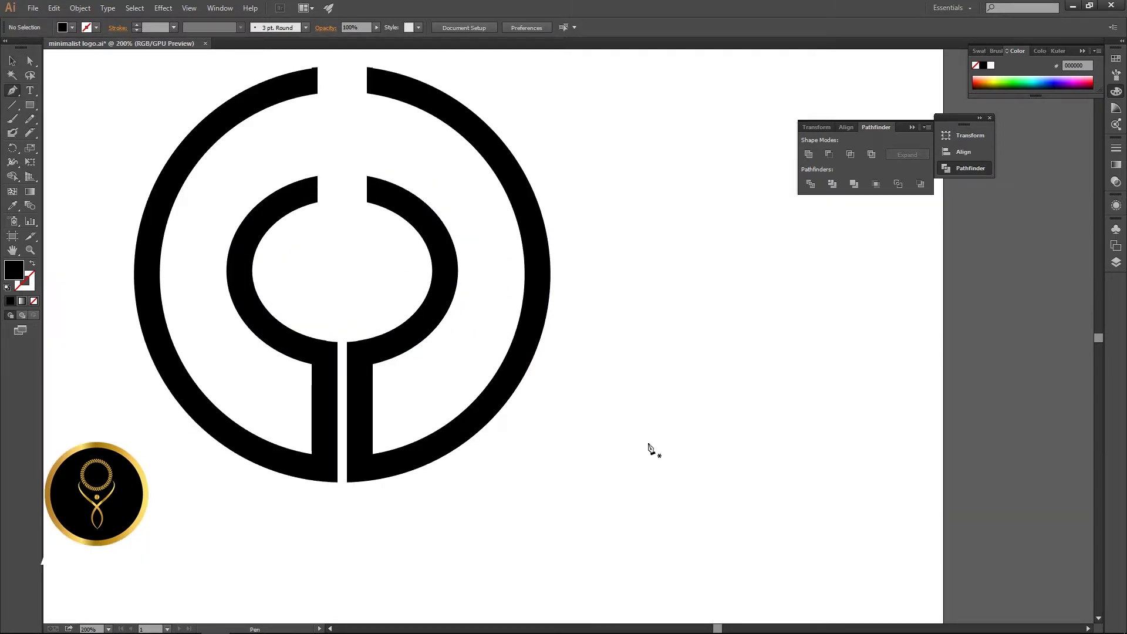
drag(647, 443, 702, 303)
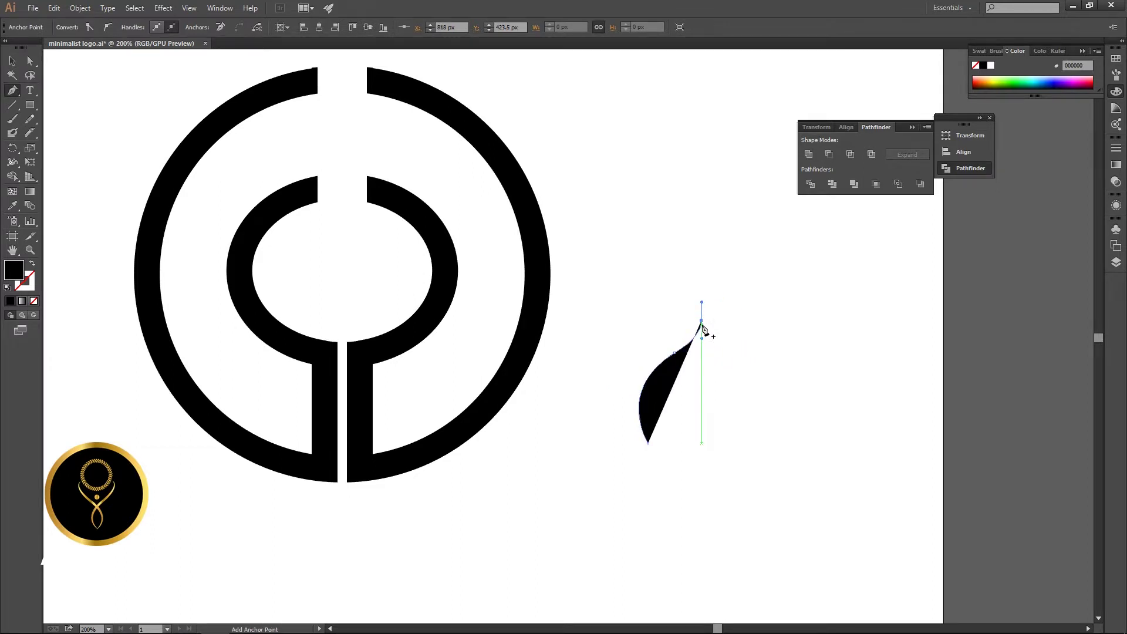
click(702, 323)
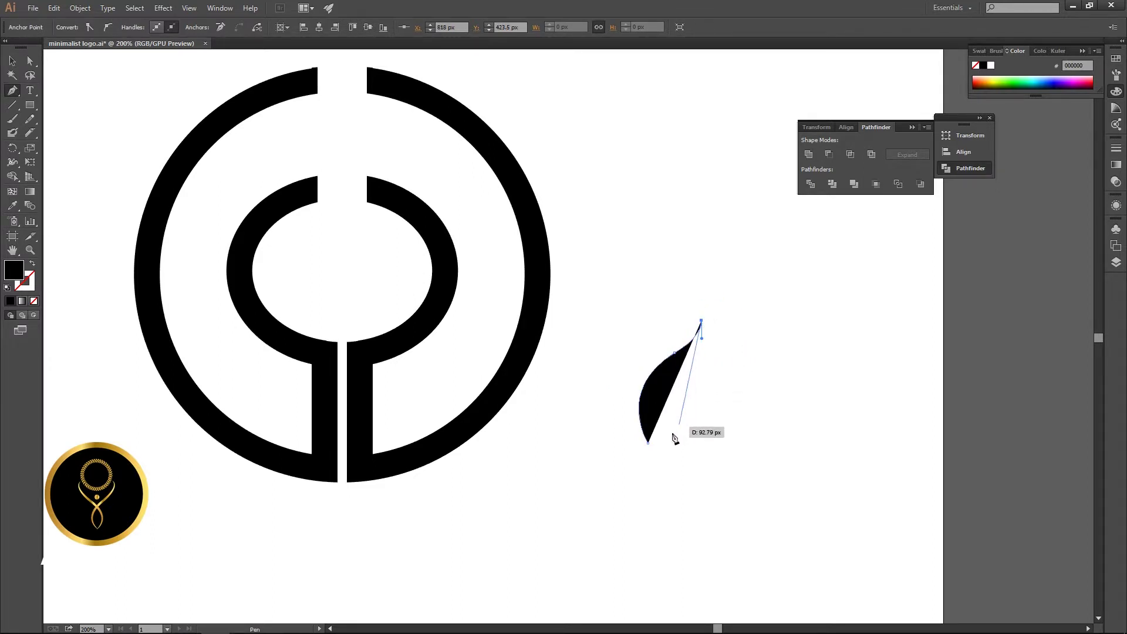
drag(648, 441, 537, 426)
key(v)
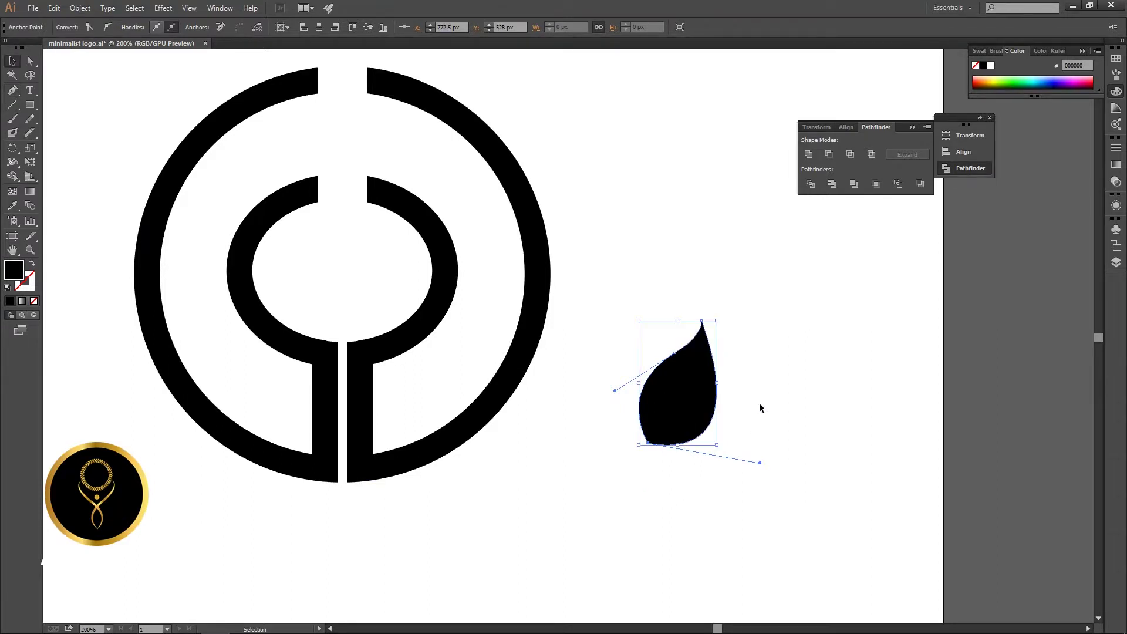
click(760, 405)
Duplicate the petal in place and reflect the copy across the vertical axis
click(698, 407)
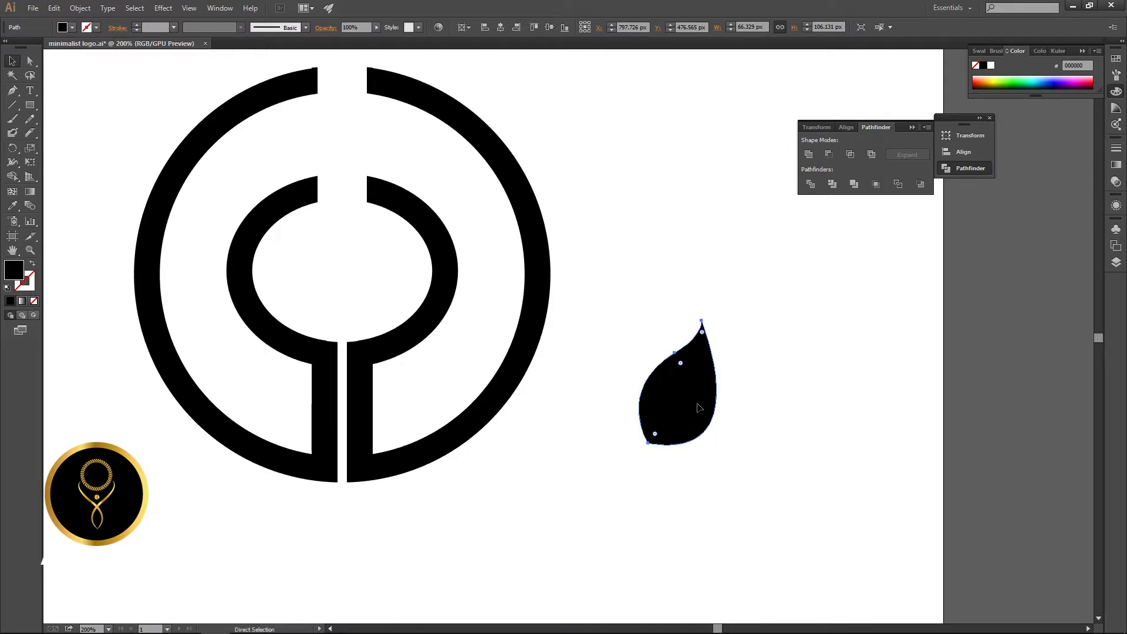
right_click(699, 408)
mouse_move(765, 555)
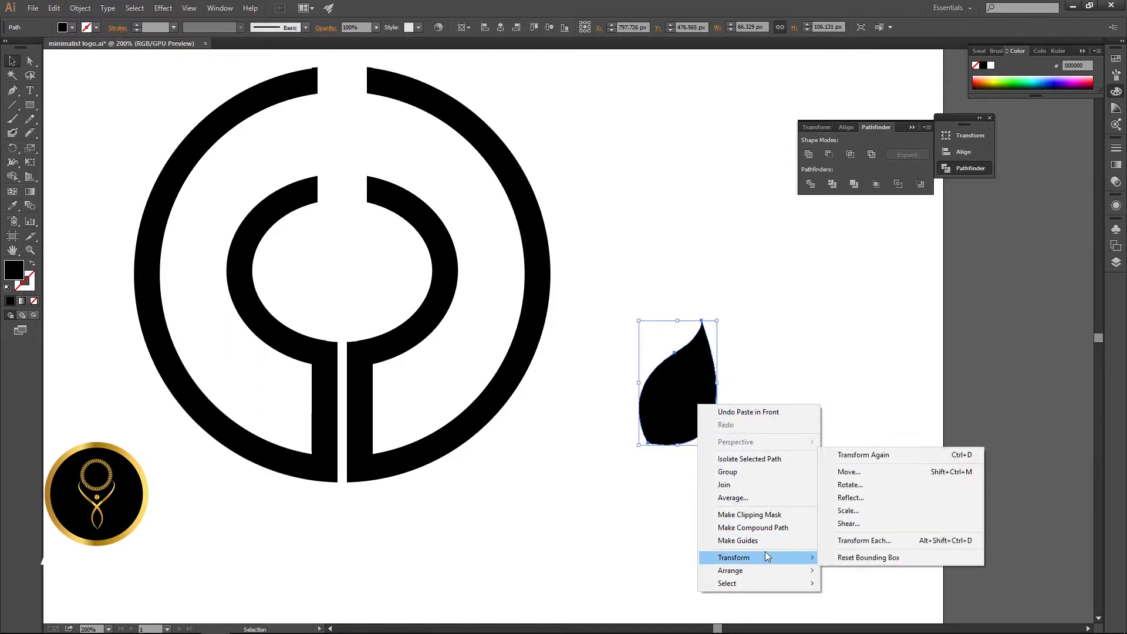
click(875, 497)
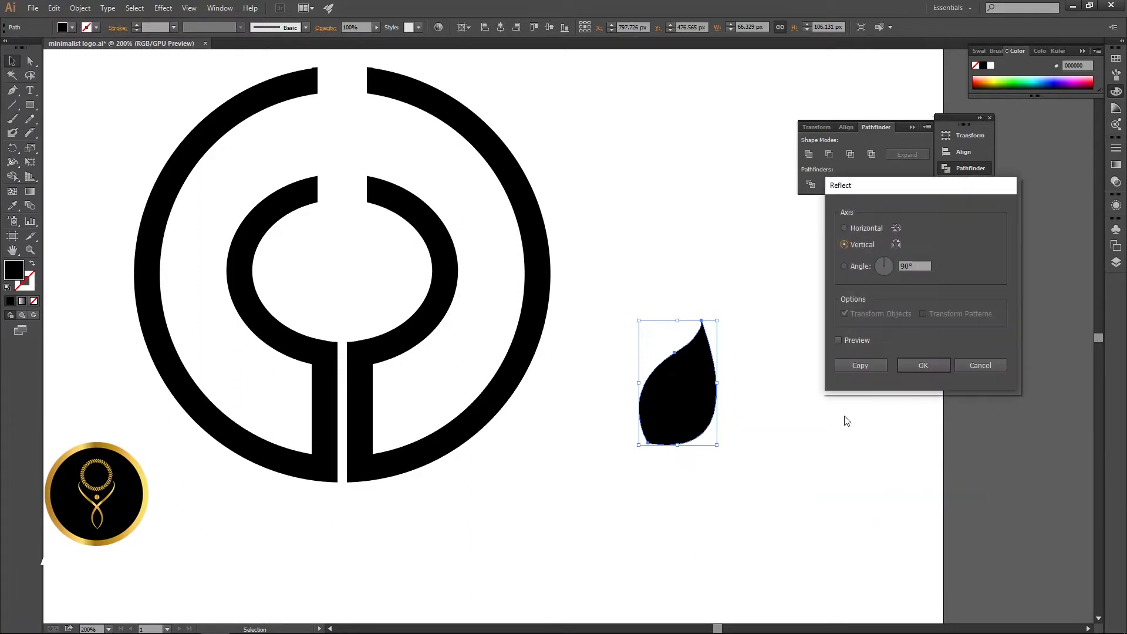
click(858, 340)
click(936, 364)
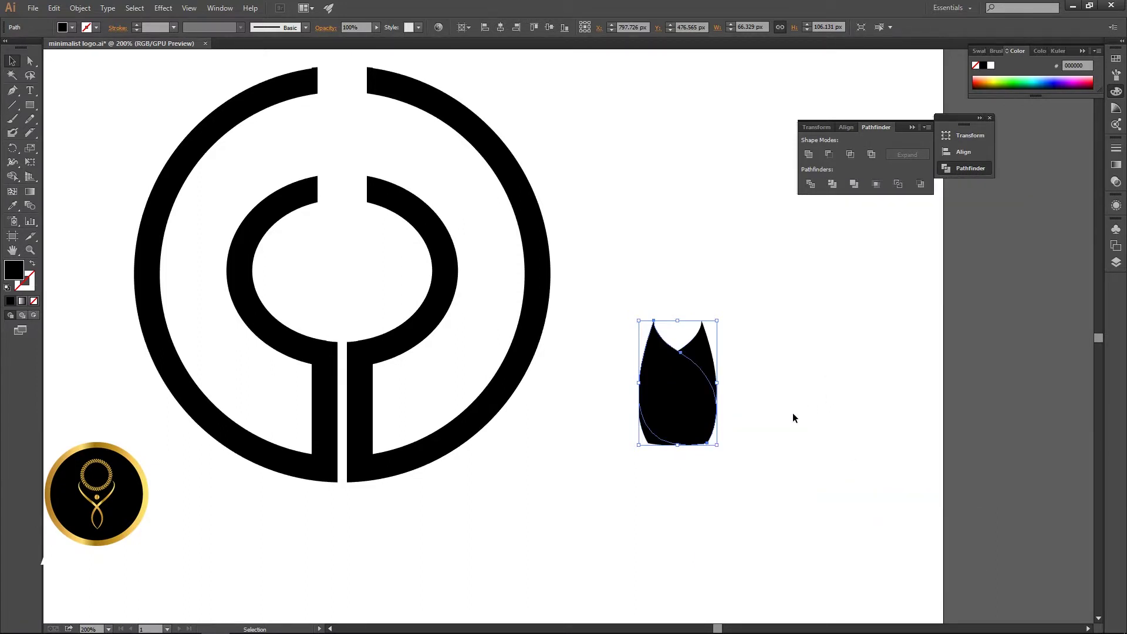
Shift the reflected petal 21 px to the left at its original height, so both petals form a symmetric overlapping pair
click(792, 413)
click(679, 411)
key(Up)
key(Up)
key(Up)
key(Left)
key(Left)
key(Left)
key(Left)
key(Left)
key(Left)
key(Left)
key(Left)
key(Left)
key(Left)
key(Left)
key(Left)
key(Left)
key(Left)
key(Left)
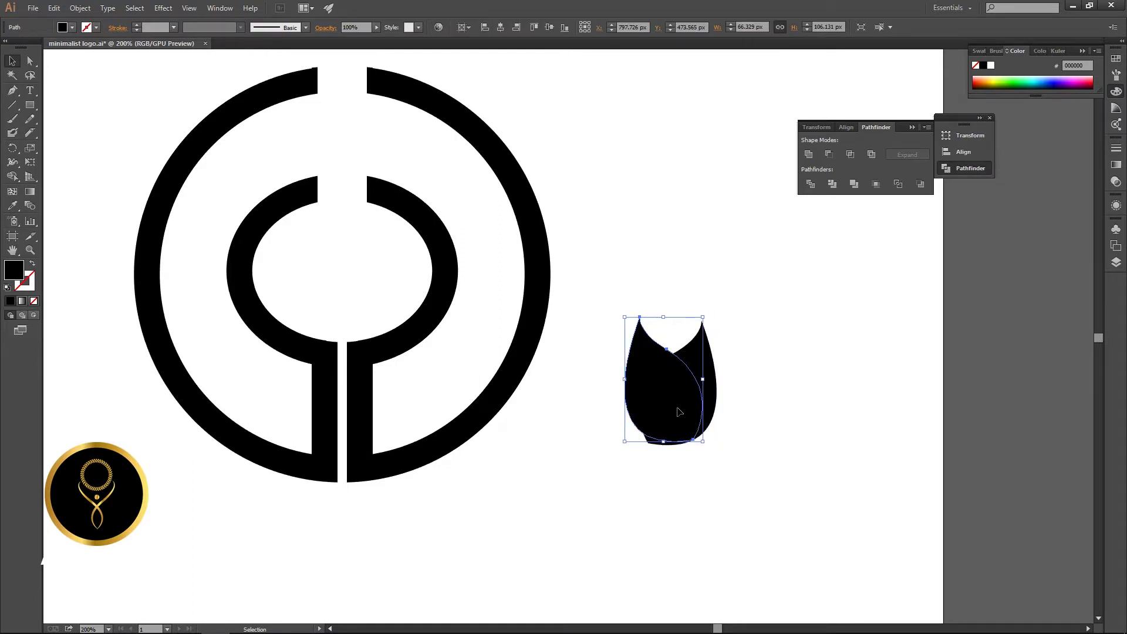
key(Left)
key(Left)
key(Left)
key(Left)
key(Left)
key(Left)
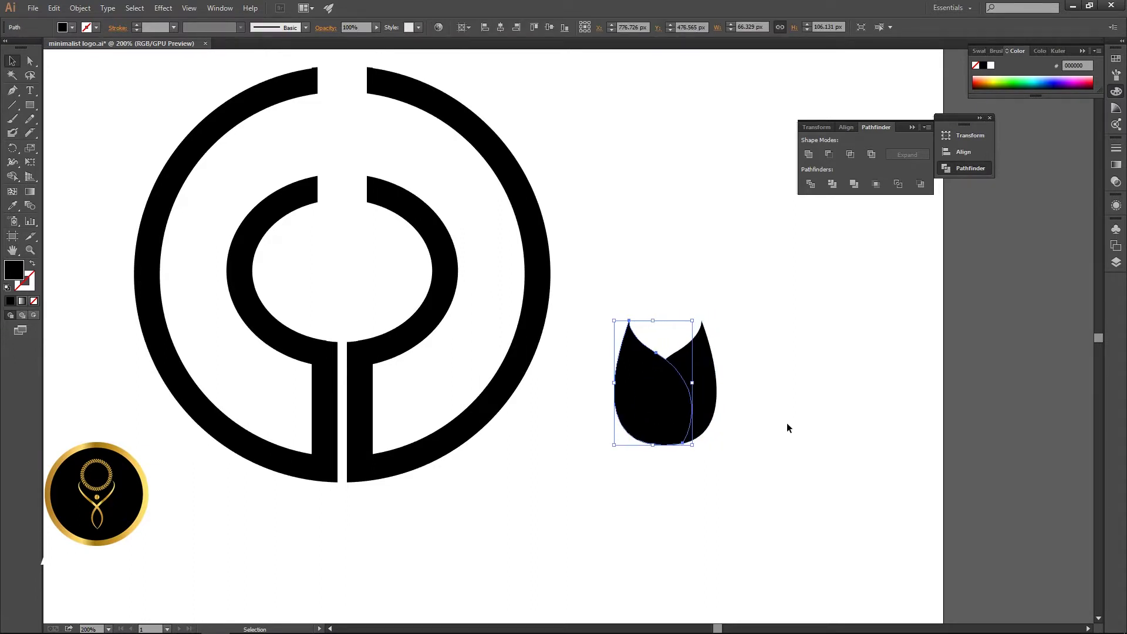
click(786, 424)
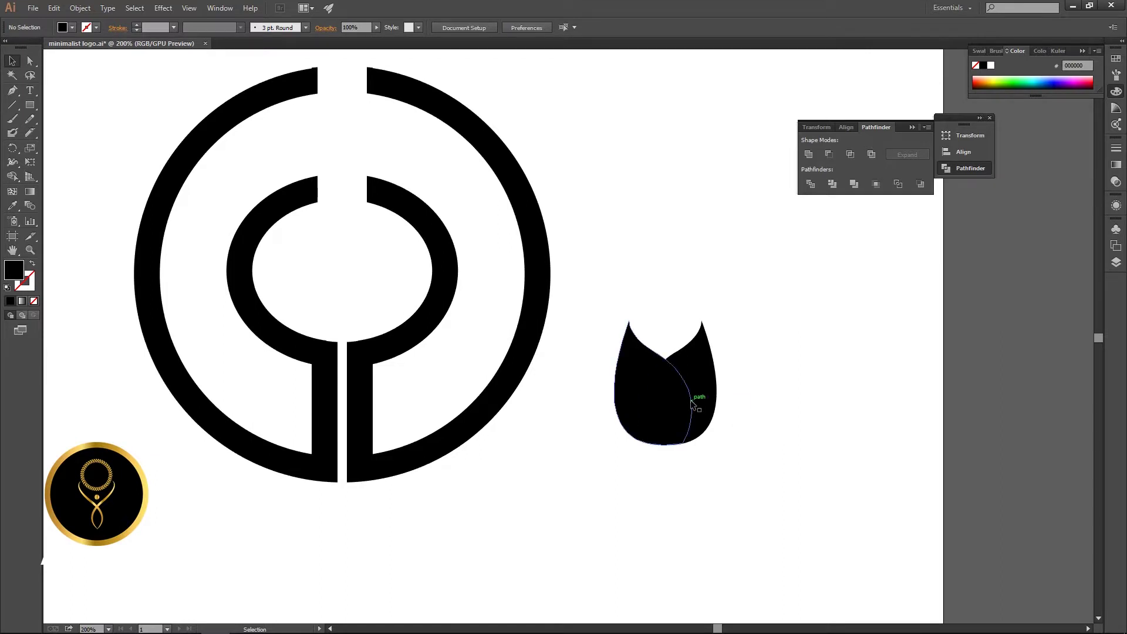
click(667, 406)
scroll(671, 402, up, 1)
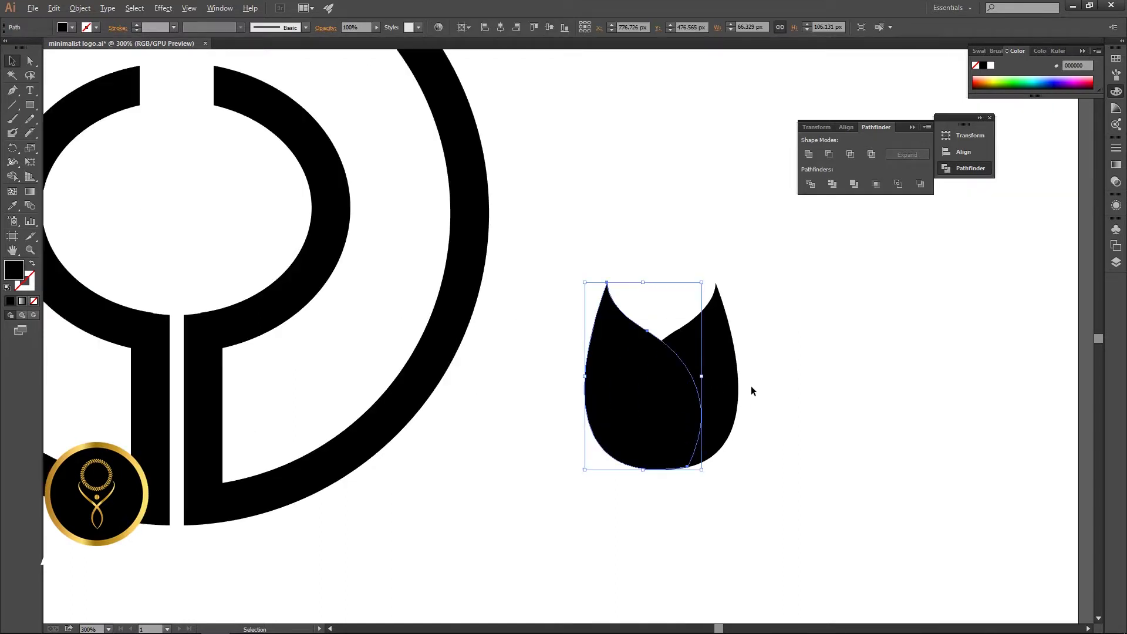
click(806, 372)
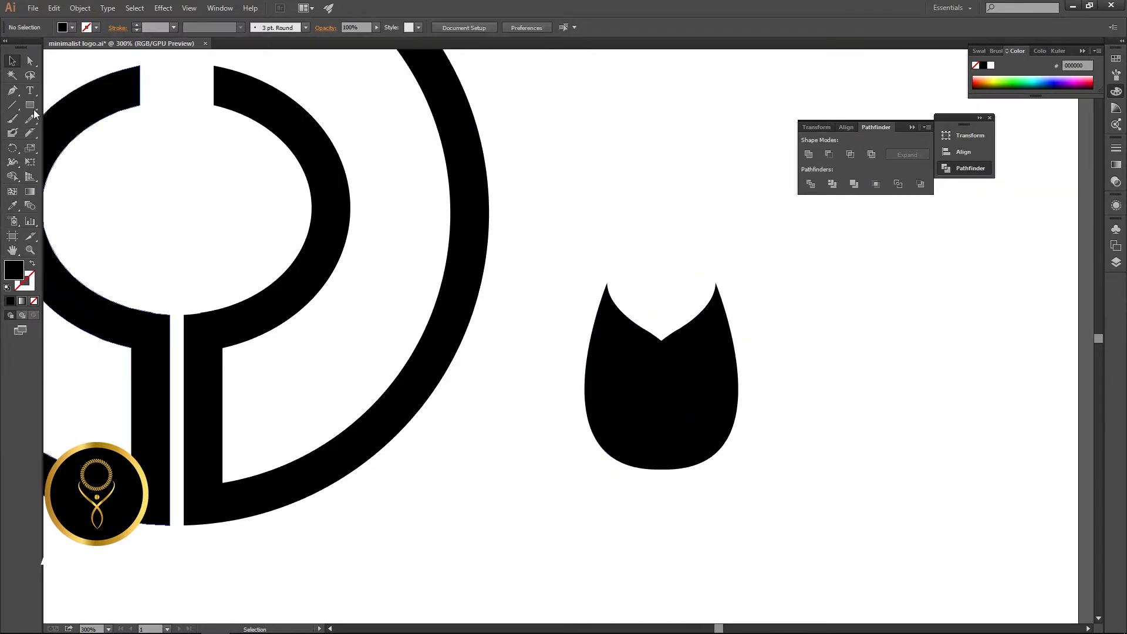
Draw a black triangle about 92 px wide and 79 px tall with the Star tool beside the petals
drag(30, 105, 67, 160)
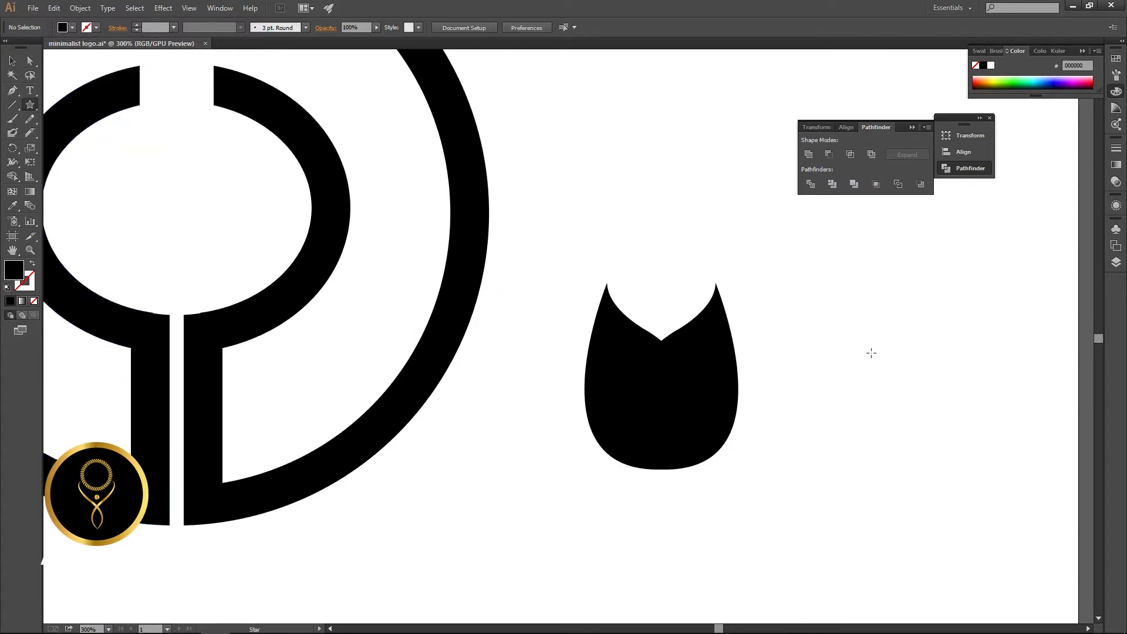
drag(861, 341, 942, 387)
key(Down)
key(Down)
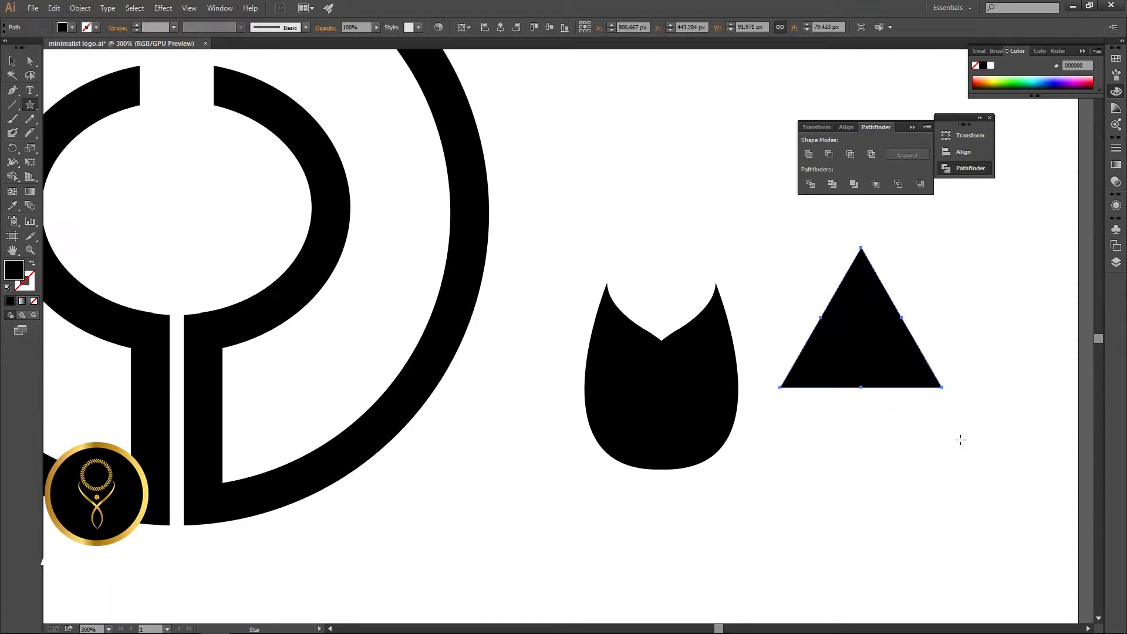
Round the triangle's two base corners fully into a teardrop and center it between the two petals with its tip showing
key(a)
click(822, 397)
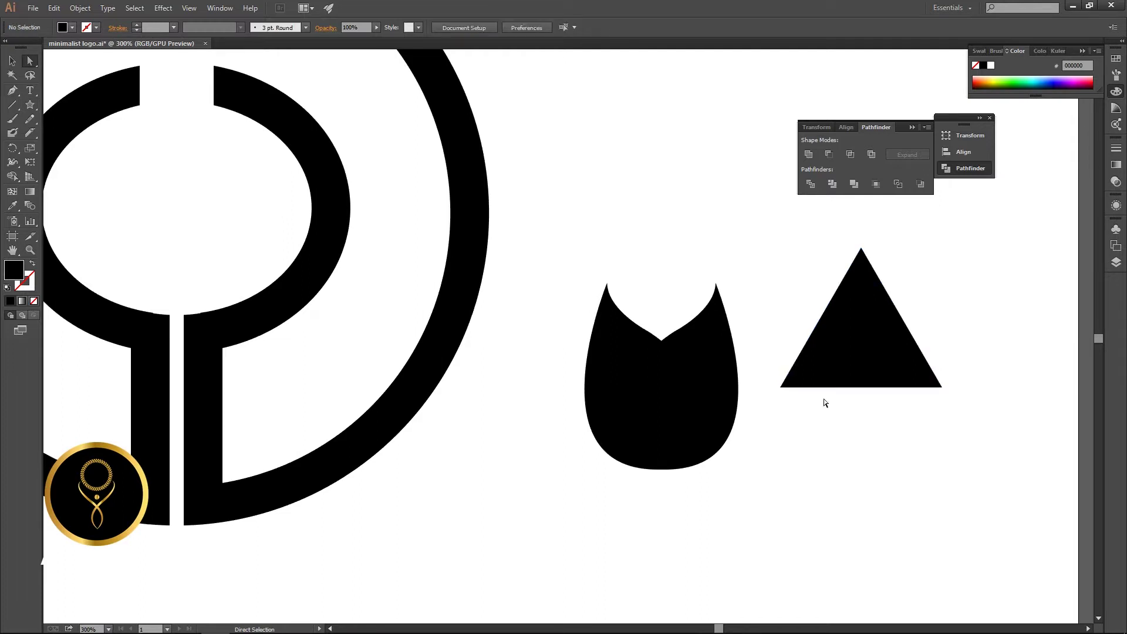
click(783, 388)
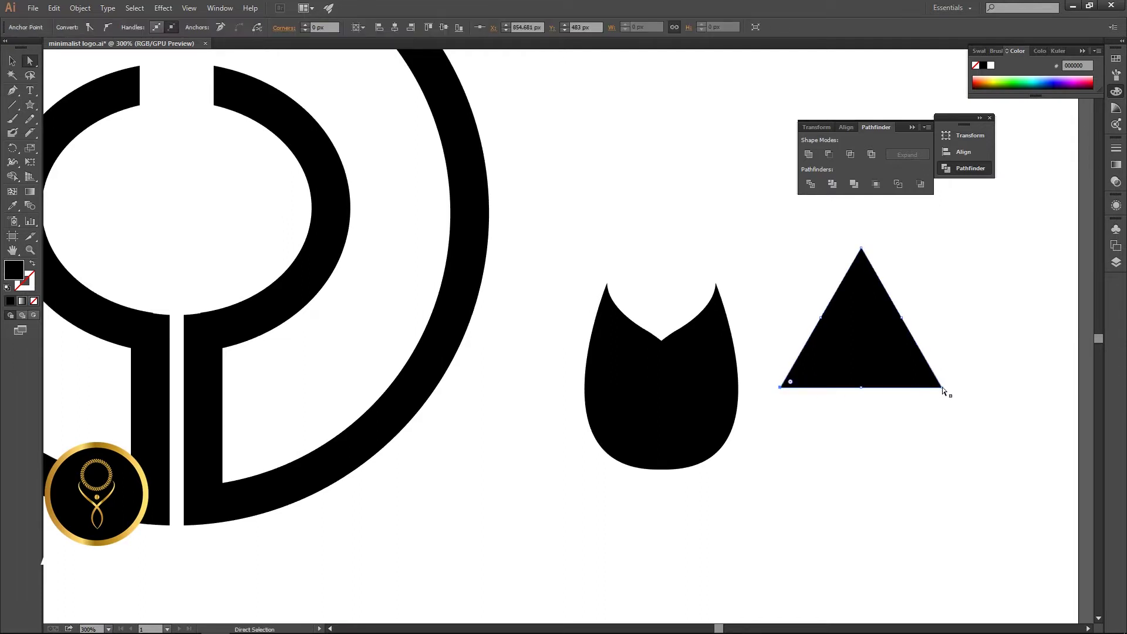
shift+click(941, 386)
drag(931, 382, 615, 316)
key(v)
click(910, 461)
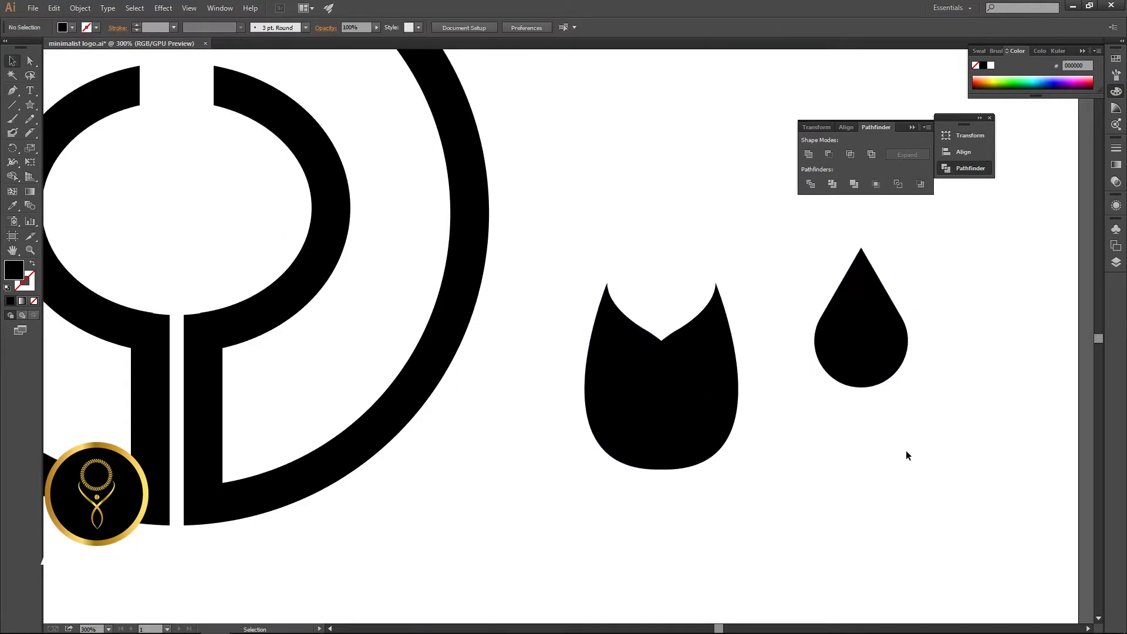
drag(871, 337, 671, 371)
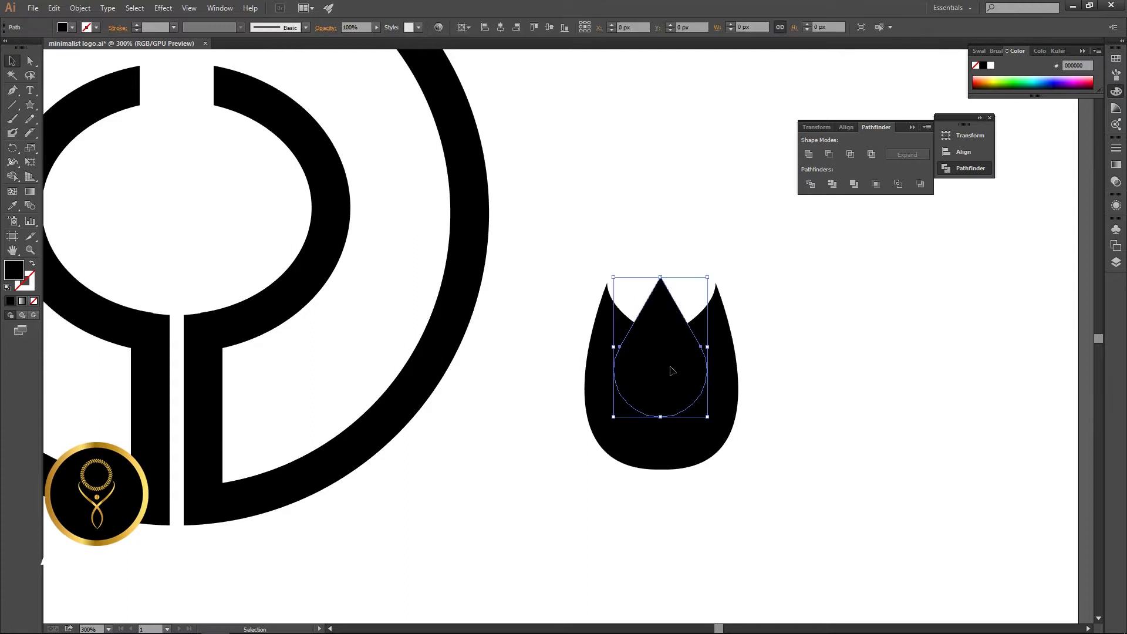
click(813, 368)
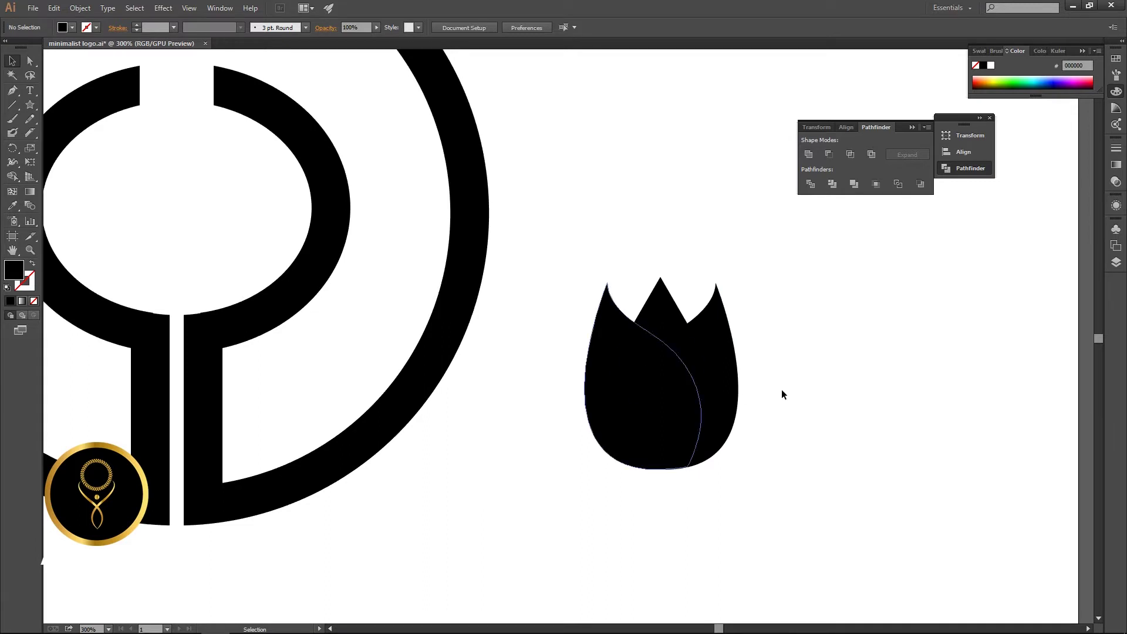
Draw a vertical line about 83 px long beside the flower and give it a black stroke
click(13, 105)
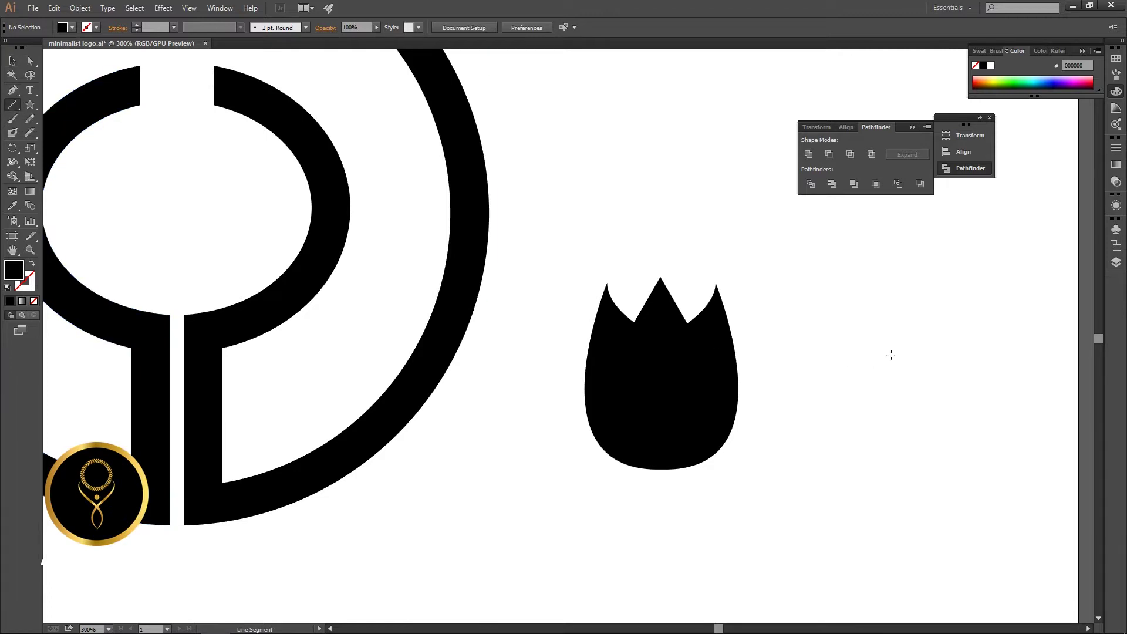
drag(896, 328, 898, 473)
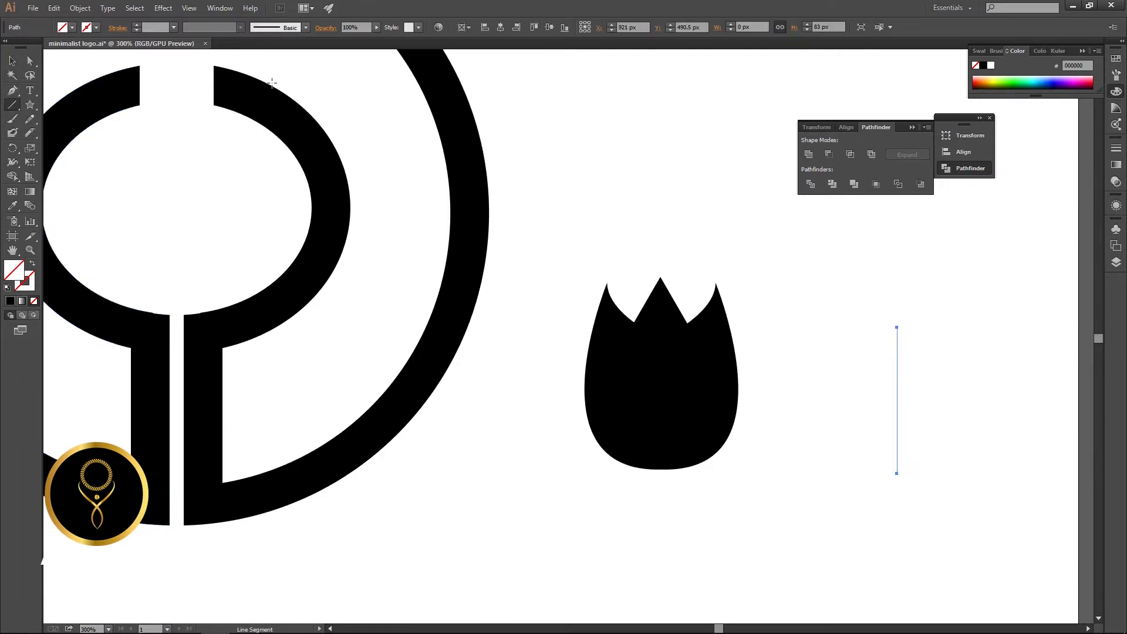
click(94, 31)
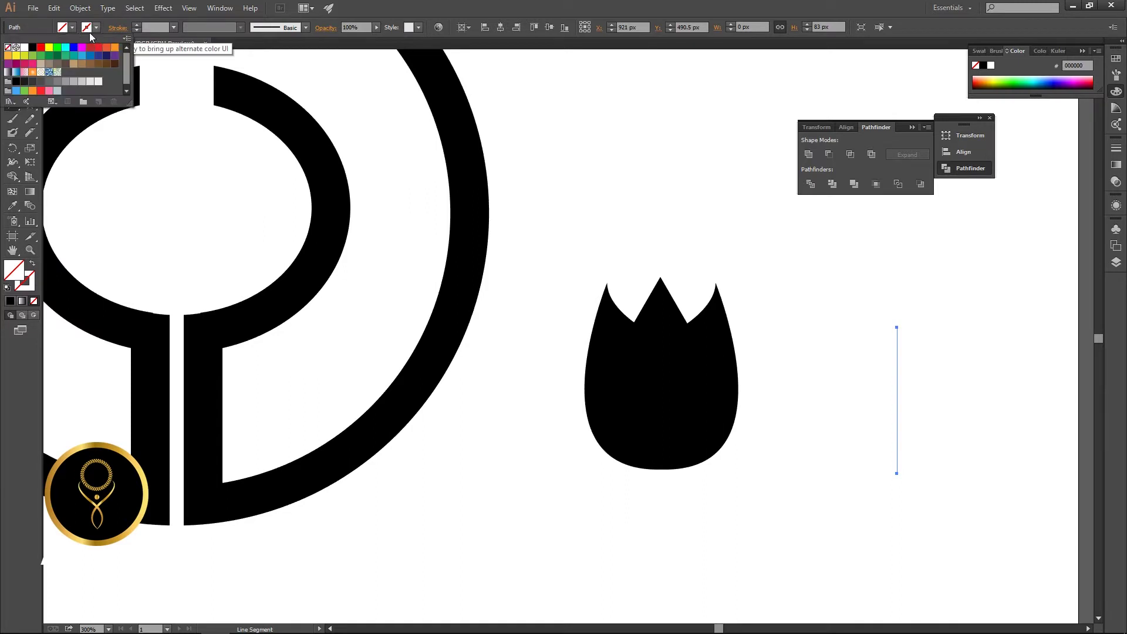
click(32, 47)
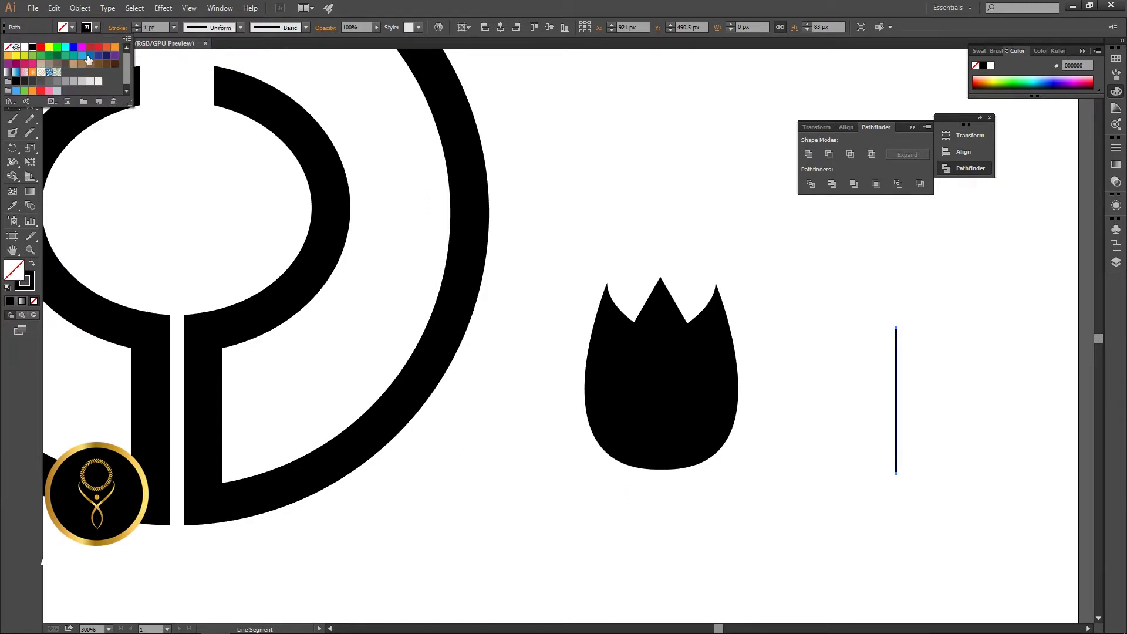
Thicken the line's stroke and apply the elliptical width profile to form a pointed leaf about 29 px wide
click(144, 27)
key(Up)
key(Up)
key(Up)
key(Up)
key(Up)
key(Up)
key(Up)
key(Up)
key(Up)
key(Up)
key(Up)
key(Up)
key(Up)
key(Up)
key(Up)
key(Up)
key(Up)
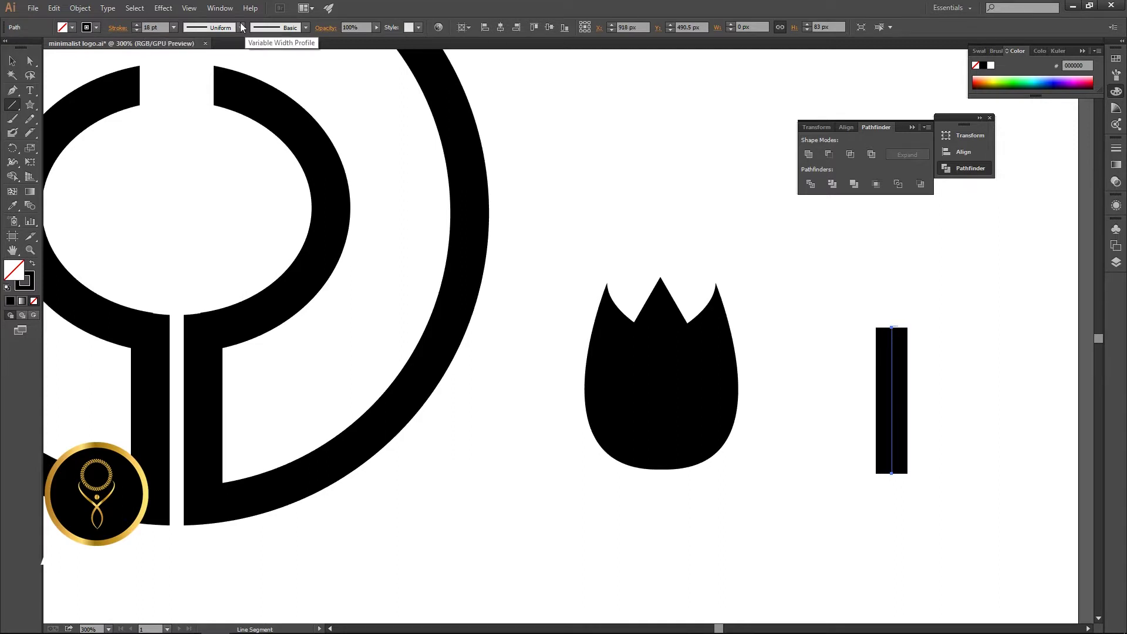
click(240, 27)
click(206, 67)
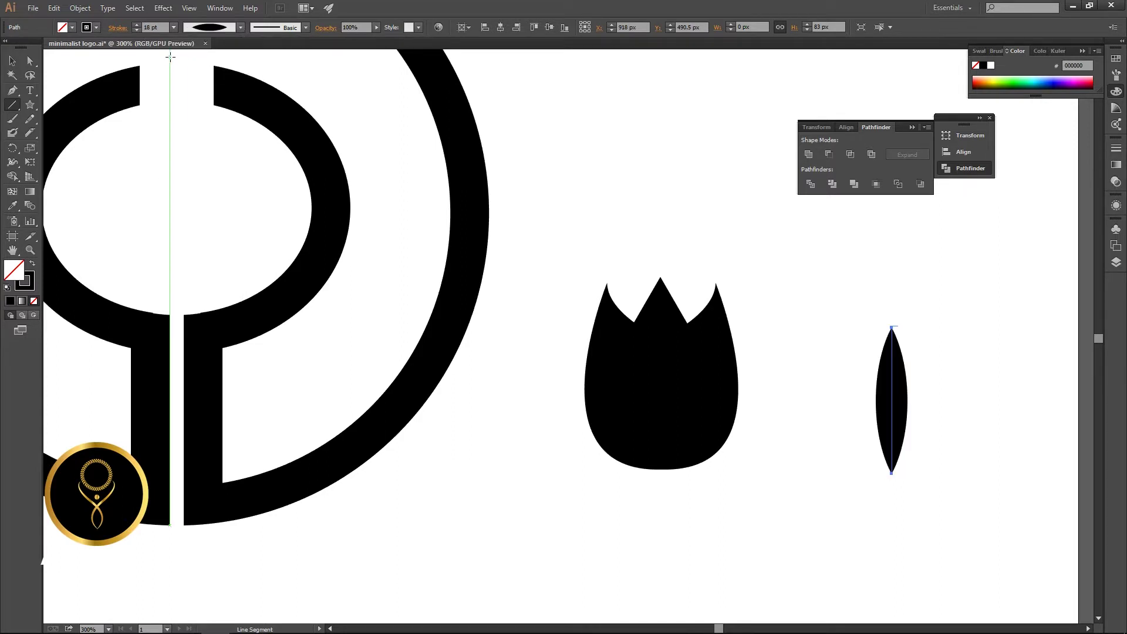
click(136, 24)
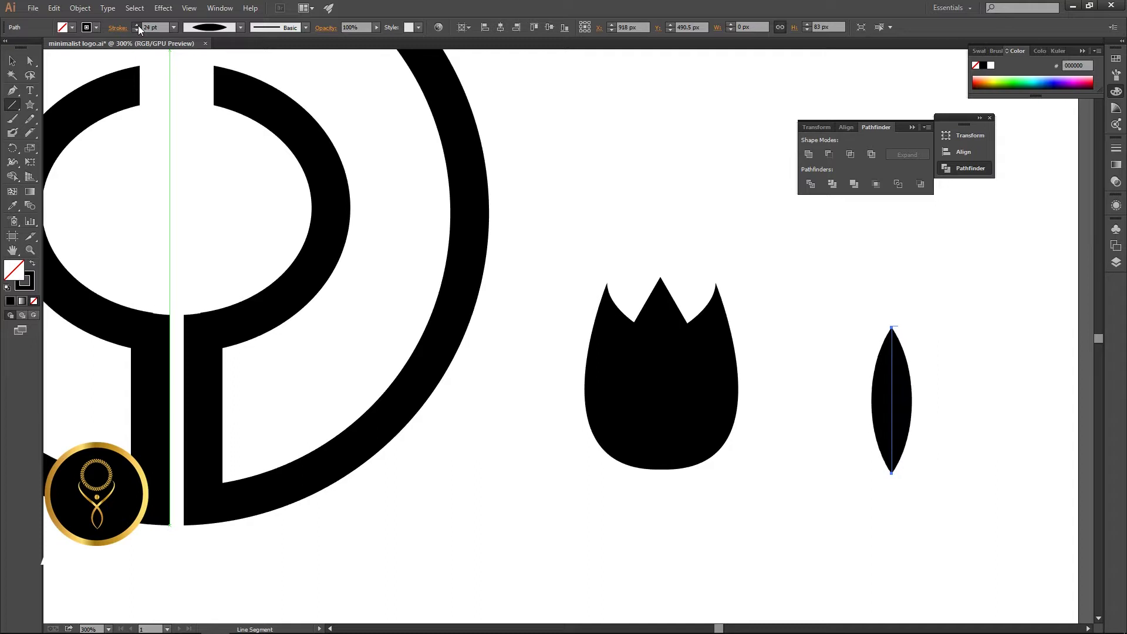
Expand the leaf's appearance into a filled shape and move it onto the flower's vertical center line near the base
click(79, 9)
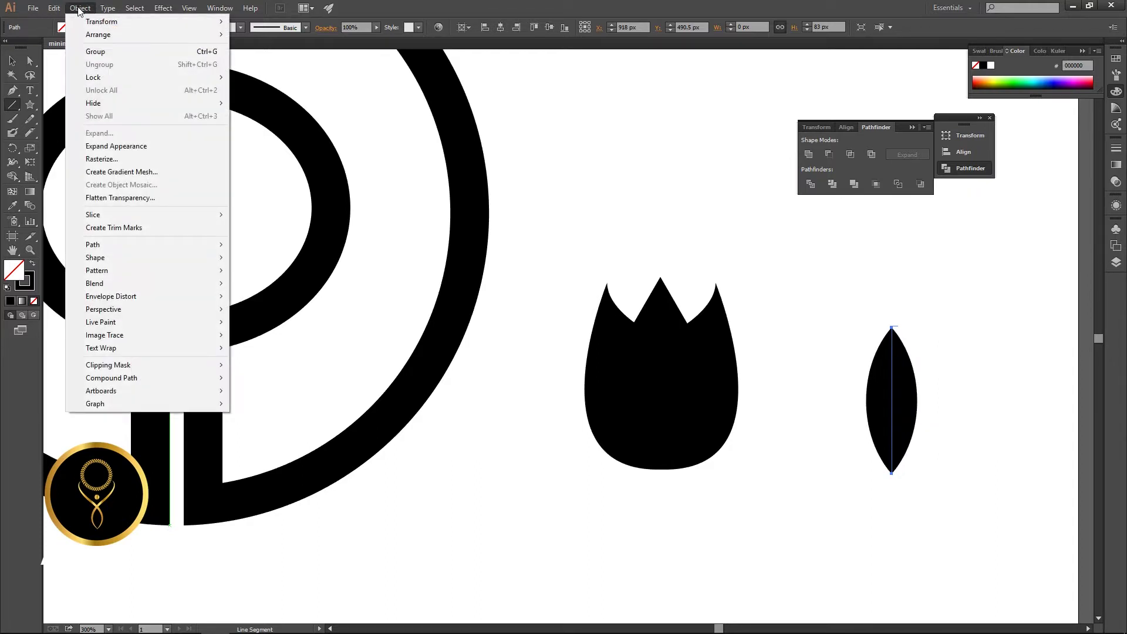
mouse_move(54, 8)
click(117, 146)
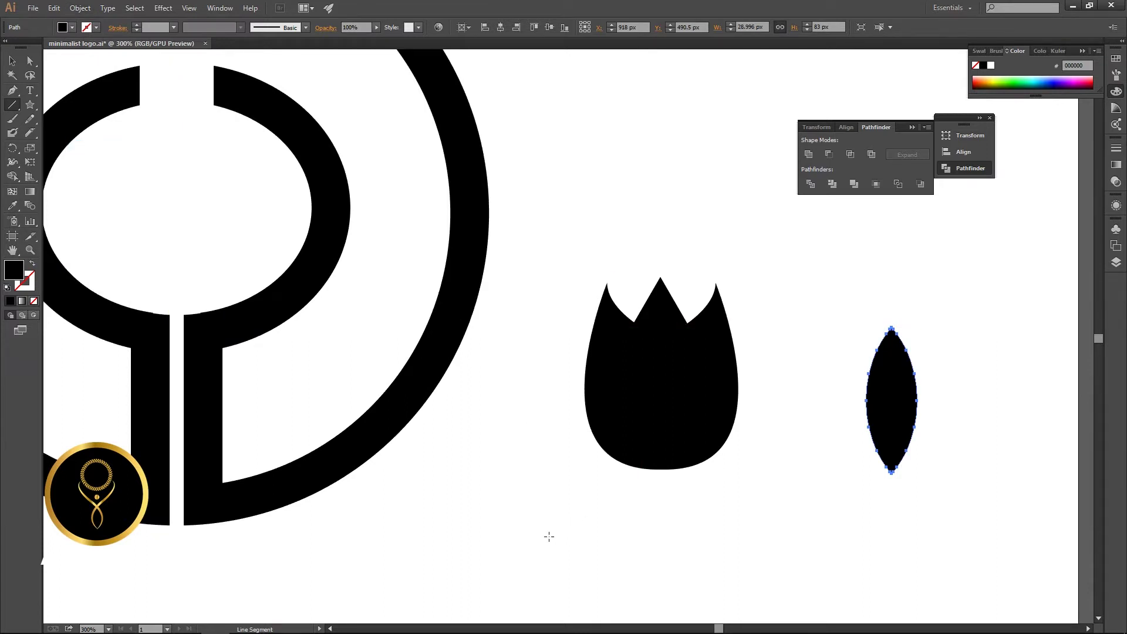
key(v)
click(792, 492)
drag(884, 390, 652, 382)
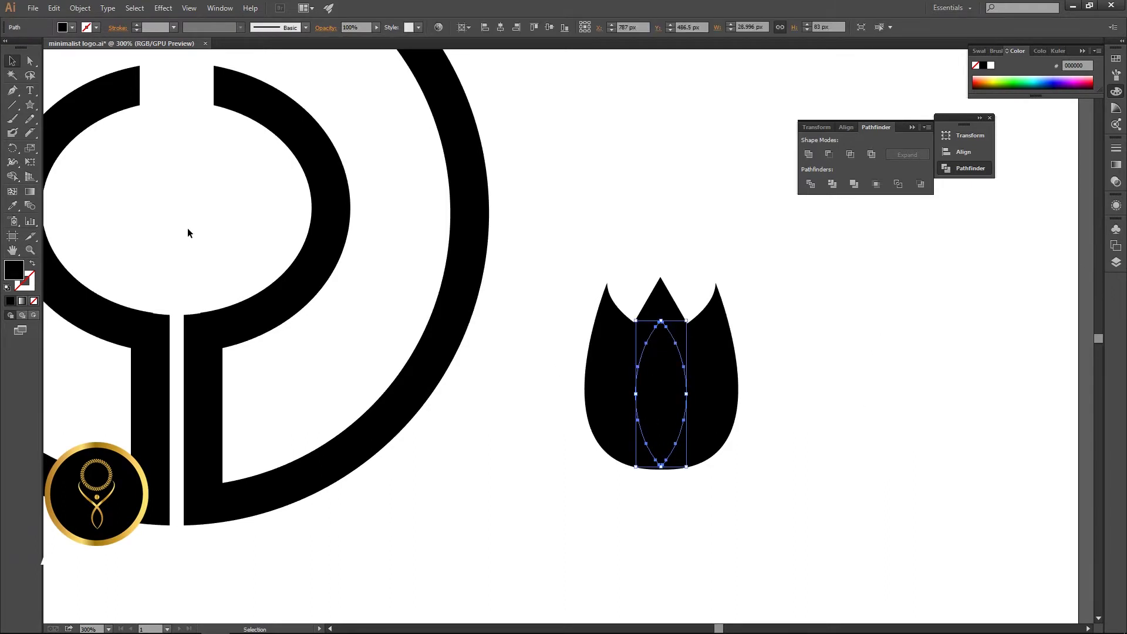
Rotate the leaf around a point just below the flower's base so it fans out toward the left side
click(12, 148)
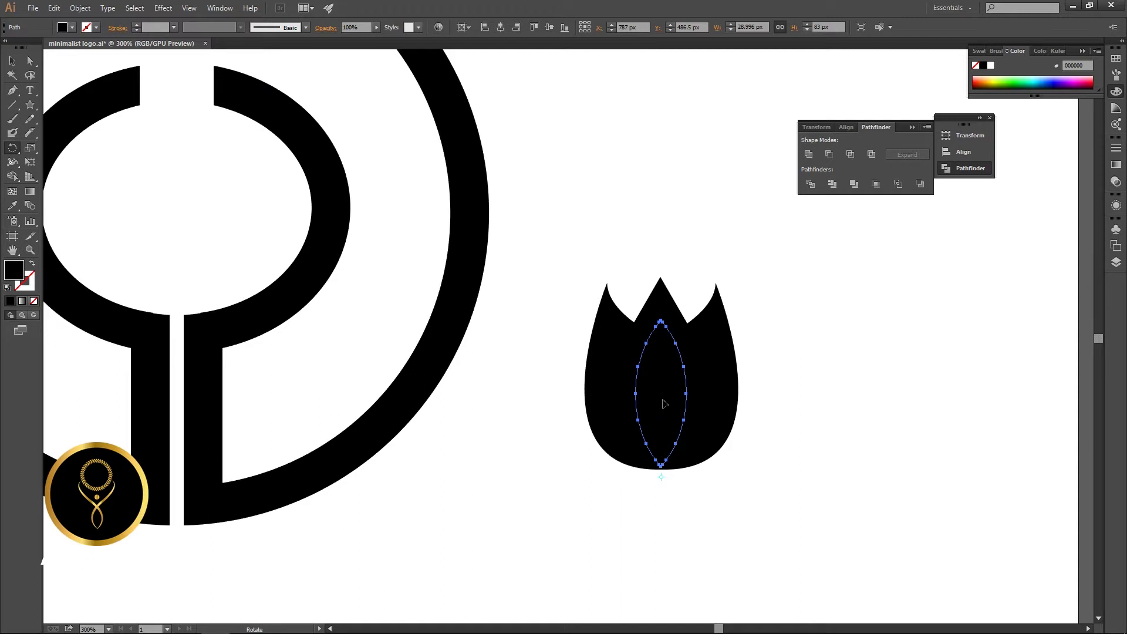
drag(664, 403, 612, 438)
key(v)
Reflect the pasted copy of the leaf across the vertical axis
right_click(612, 436)
mouse_move(700, 590)
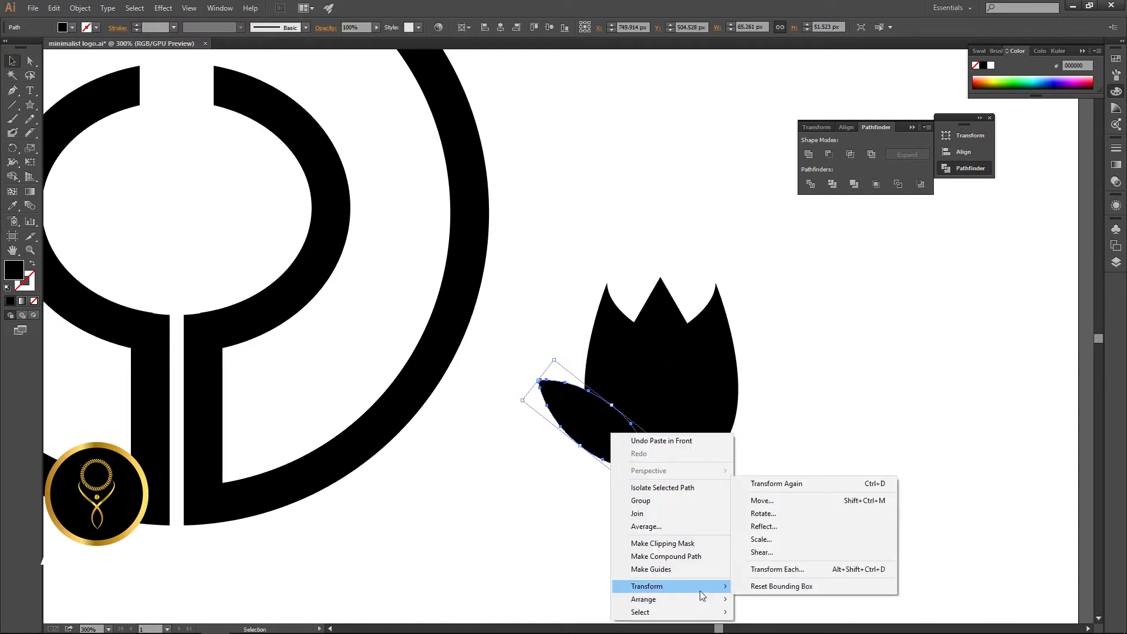
click(795, 524)
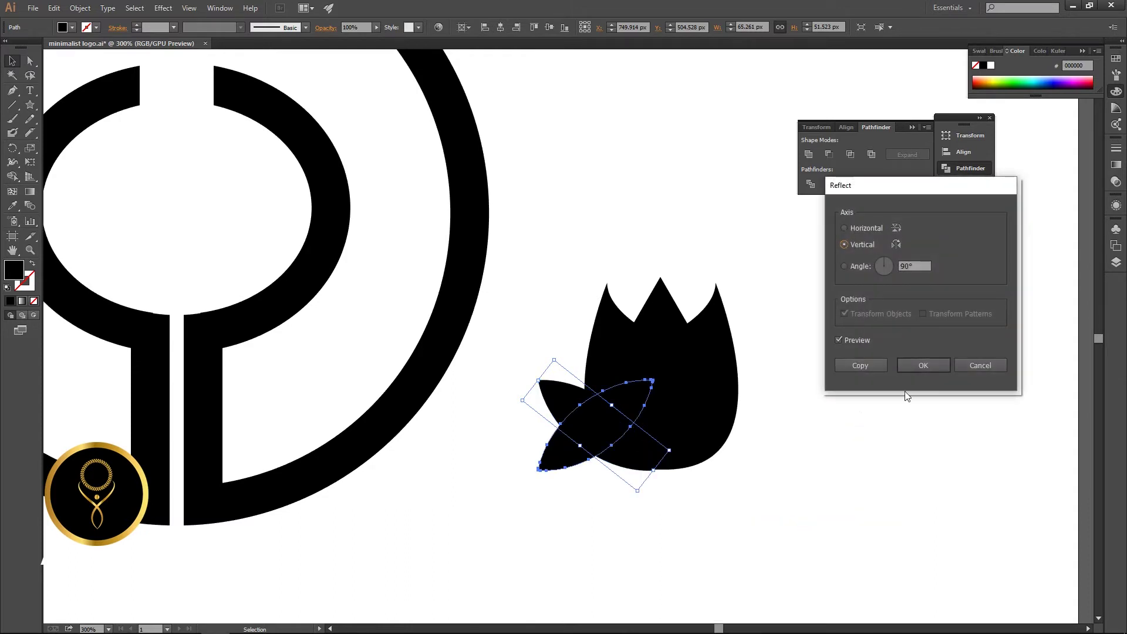
click(934, 368)
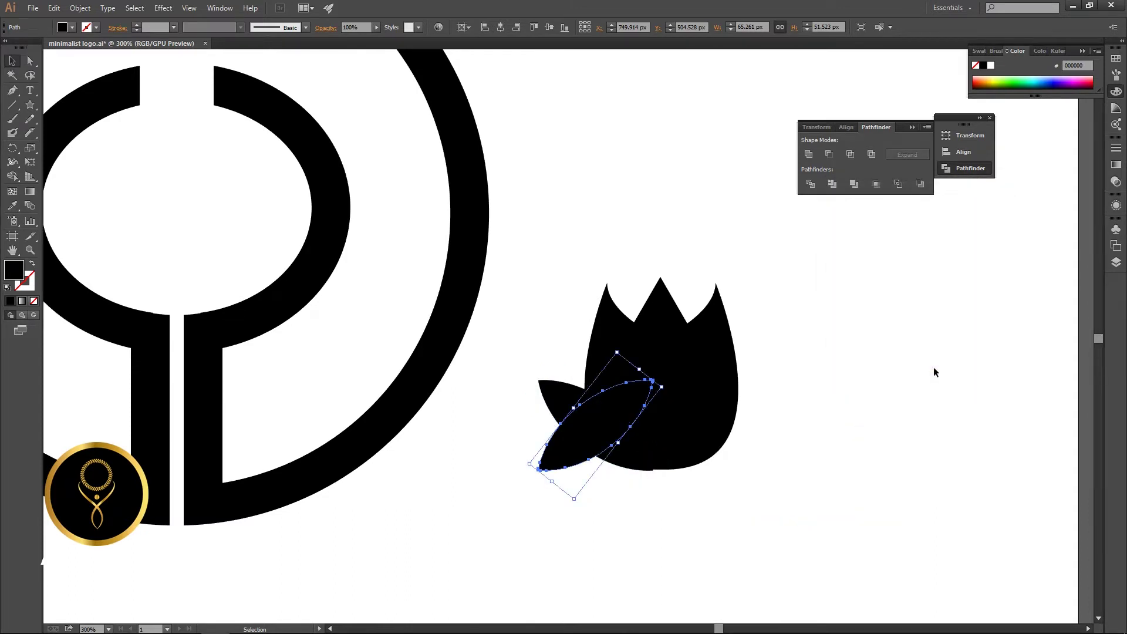
Move the reflected leaf horizontally to the flower's right side so it mirrors the left leaf
key(shift+Right)
key(shift+Right)
key(shift+Right)
key(shift+Right)
key(shift+Right)
key(shift+Right)
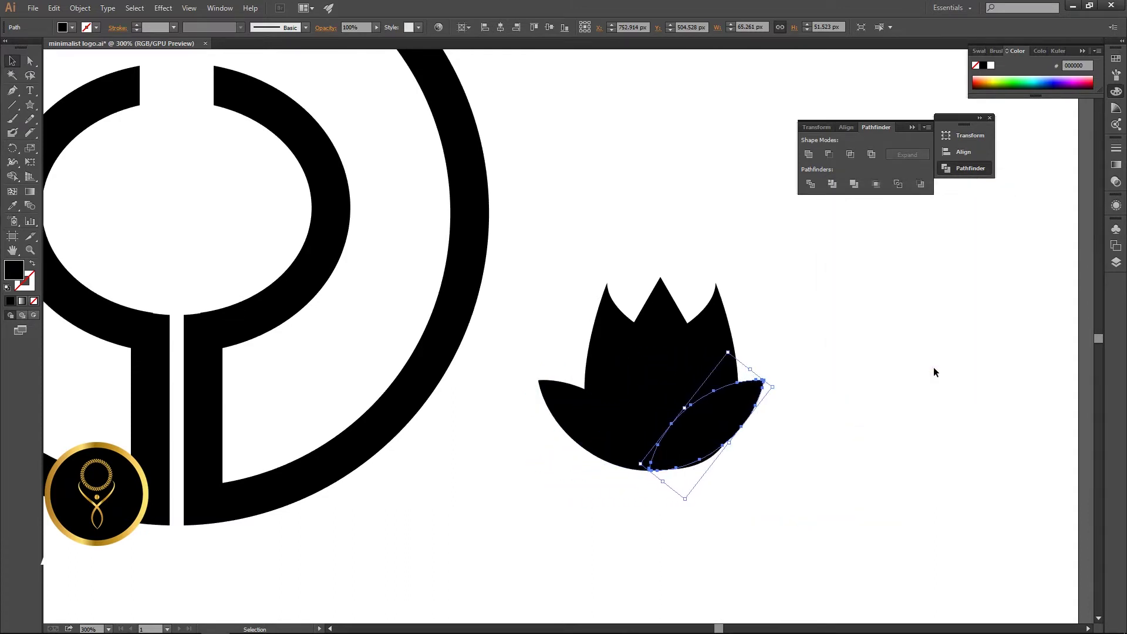
key(shift+Right)
key(shift+Right)
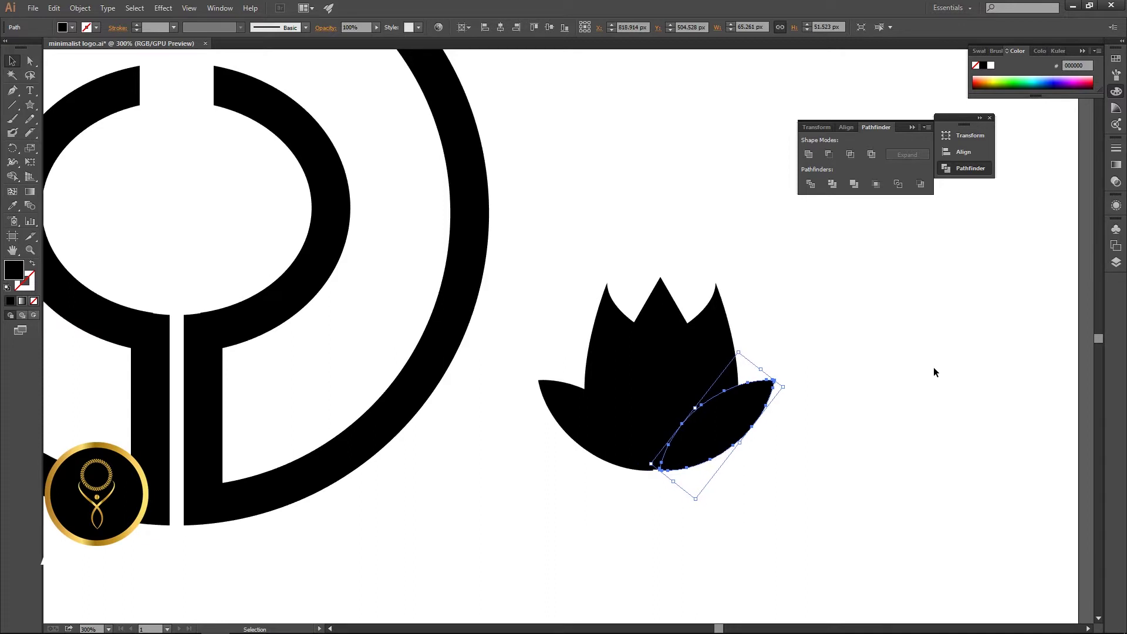
click(911, 409)
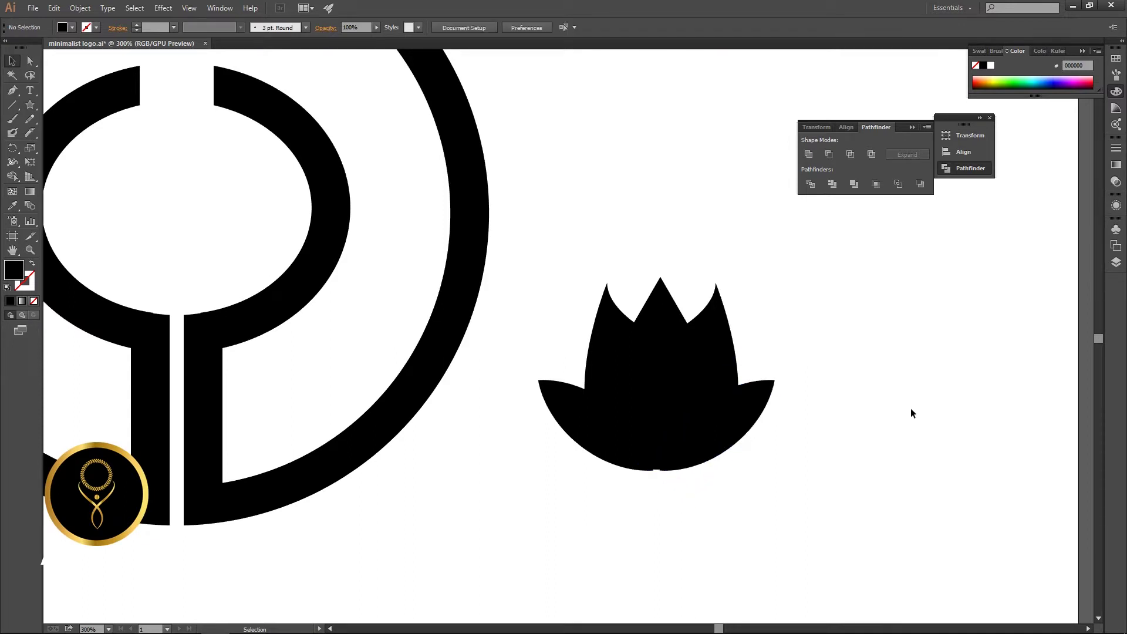
Shift both leaves slightly inward so their lower tips meet at the flower's base
scroll(658, 464, up, 4)
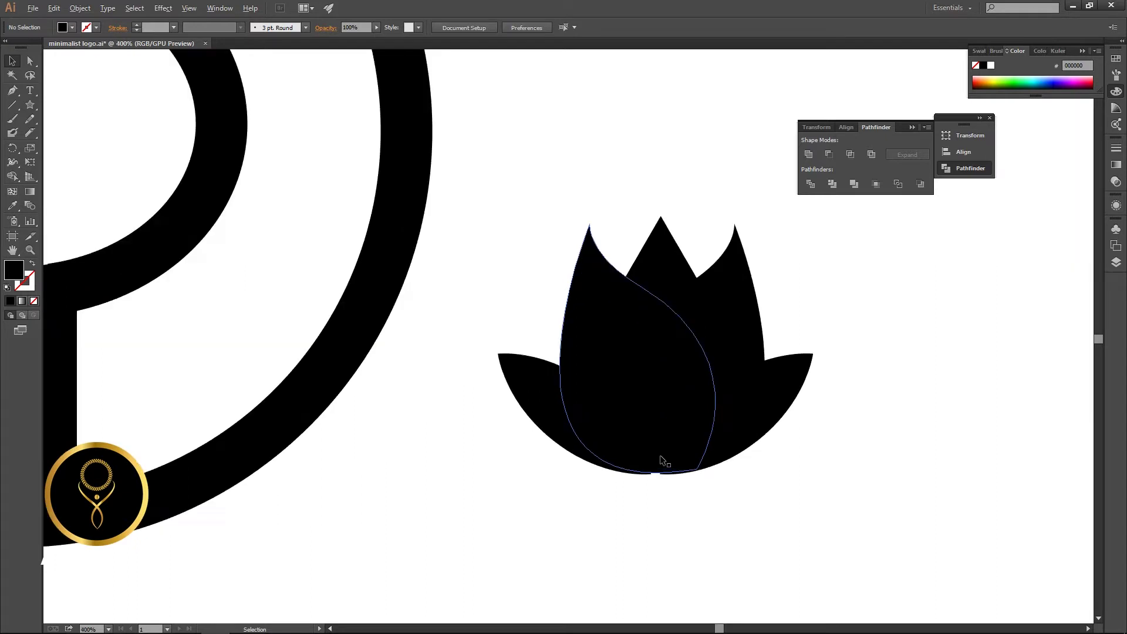
drag(570, 486, 585, 486)
drag(731, 479, 717, 482)
click(639, 531)
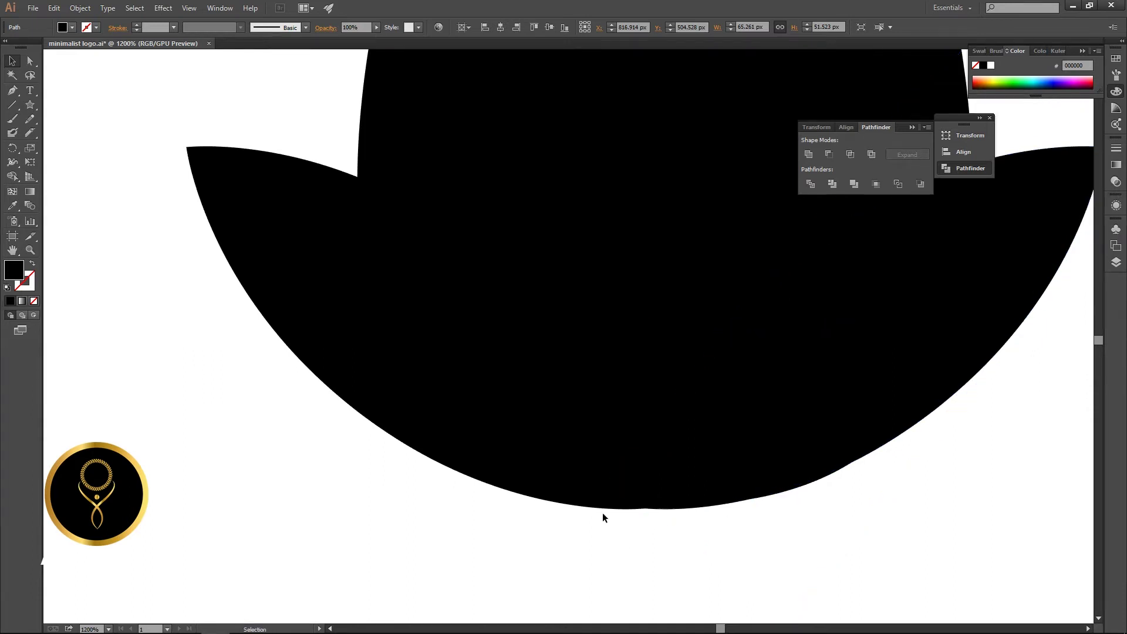
Group the left and right leaves at the flower's base
click(549, 448)
shift+click(768, 395)
key(ctrl+minus)
key(ctrl+minus)
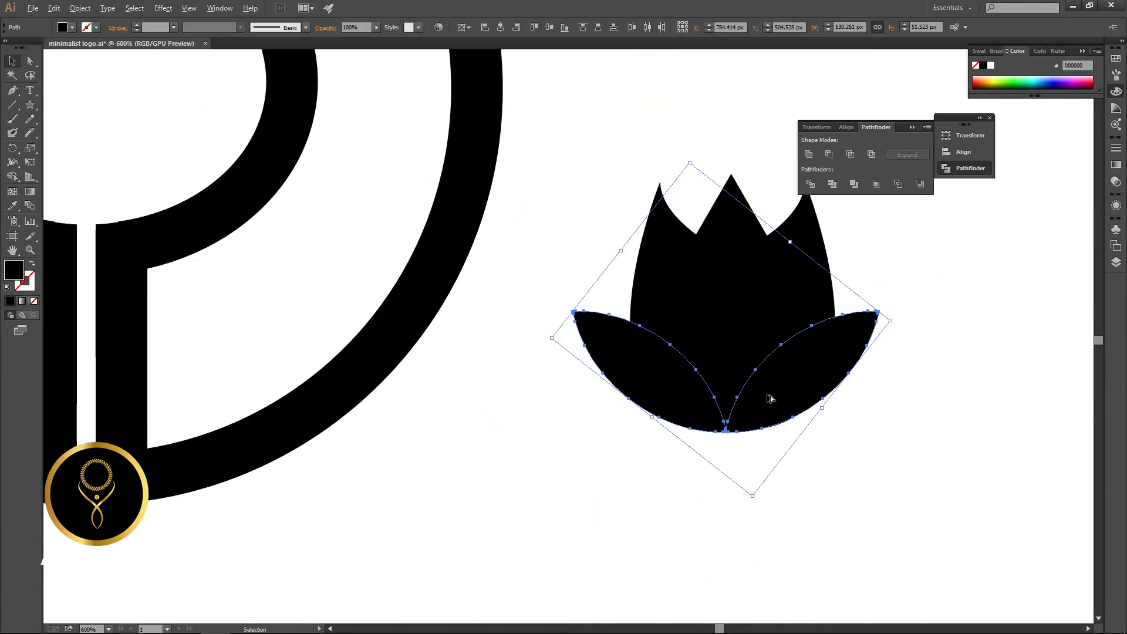
key(ctrl+minus)
key(ctrl+minus)
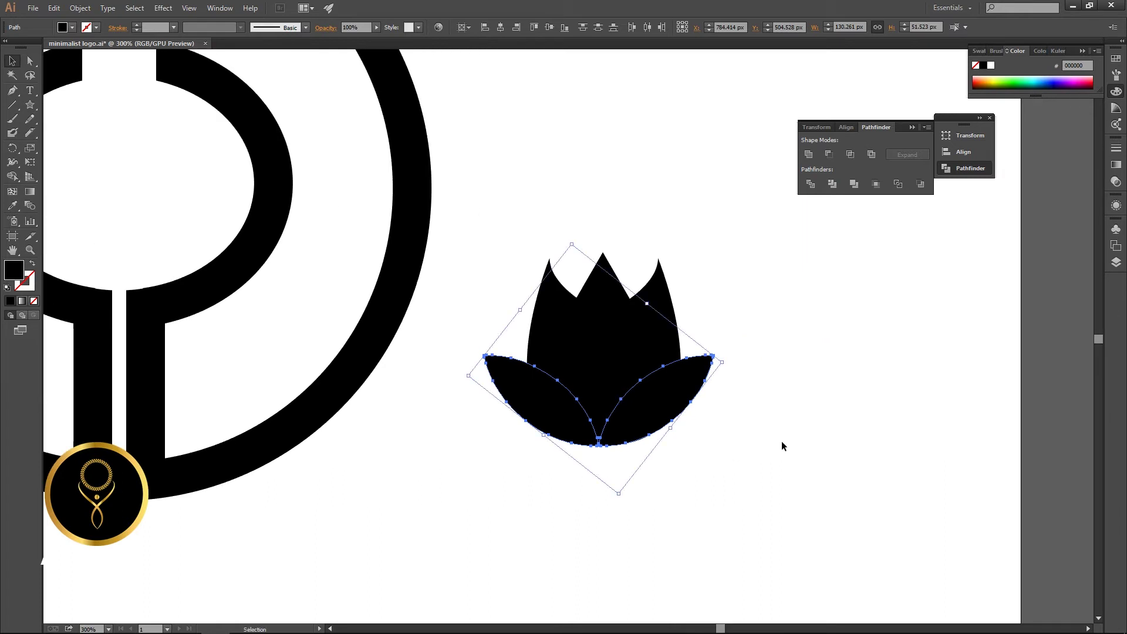
key(a)
key(v)
click(714, 395)
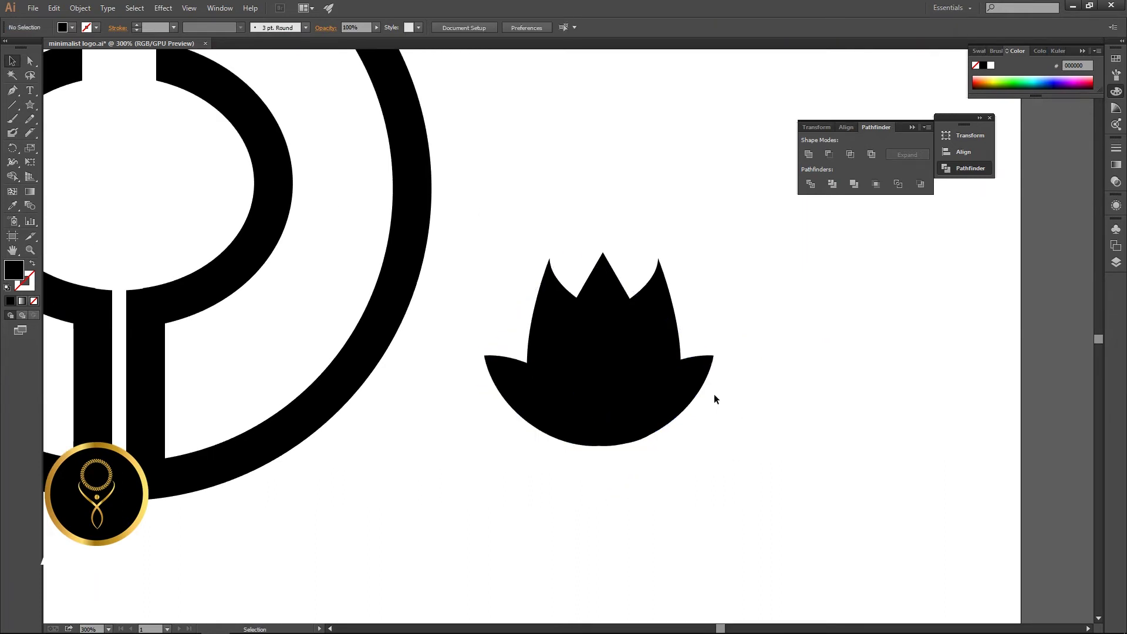
Group the center petal with the two side petals
click(618, 329)
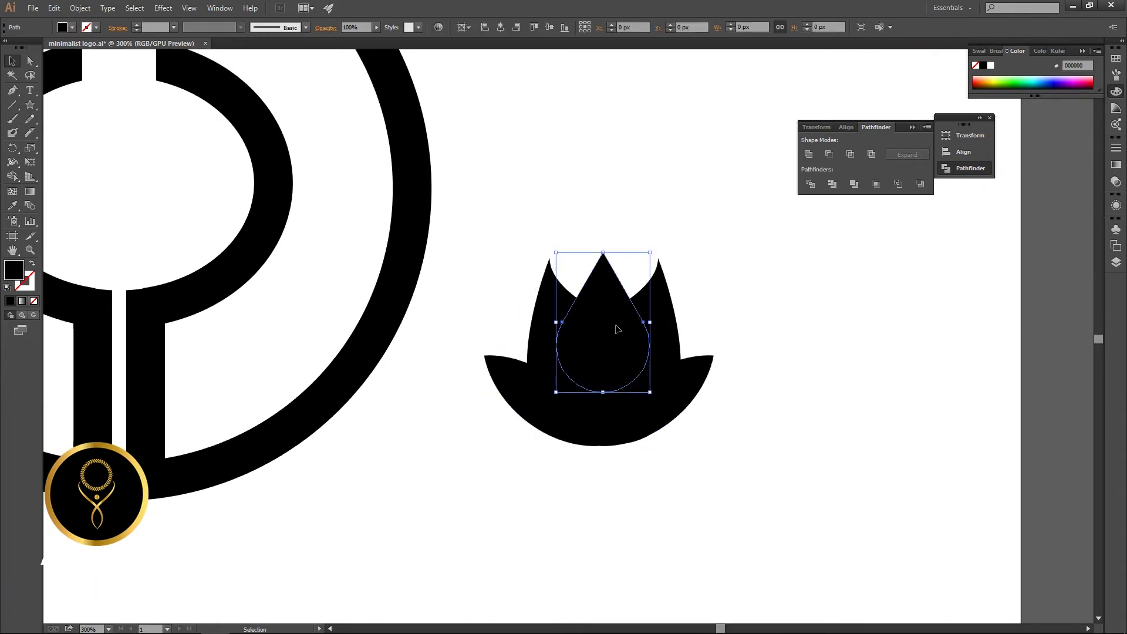
shift+click(660, 323)
shift+click(554, 317)
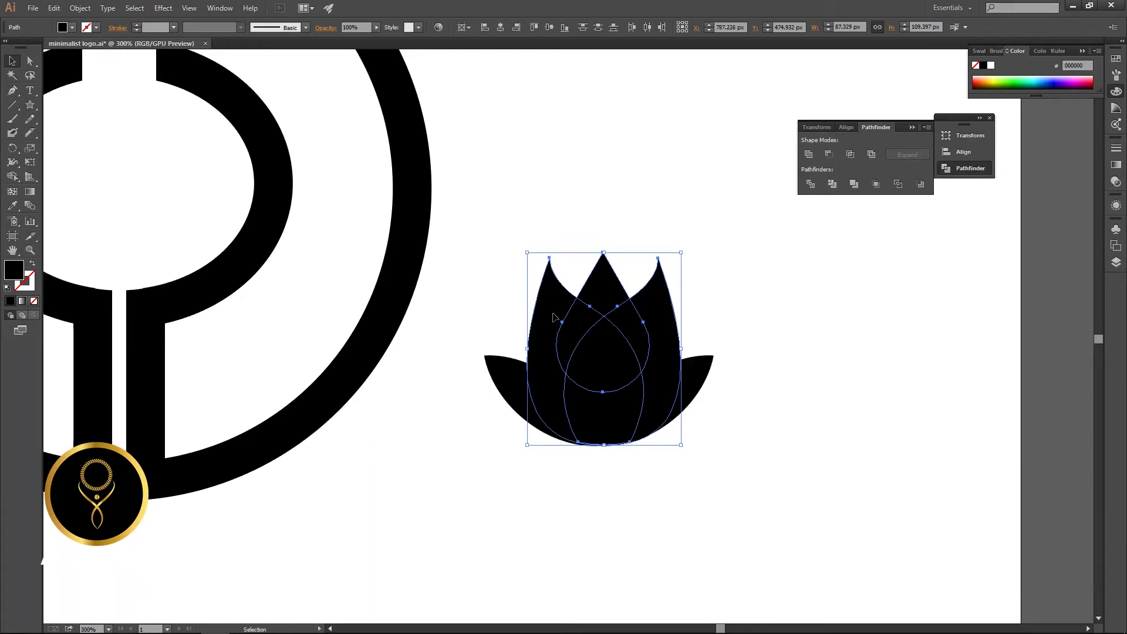
key(a)
key(ctrl+g)
key(v)
click(864, 350)
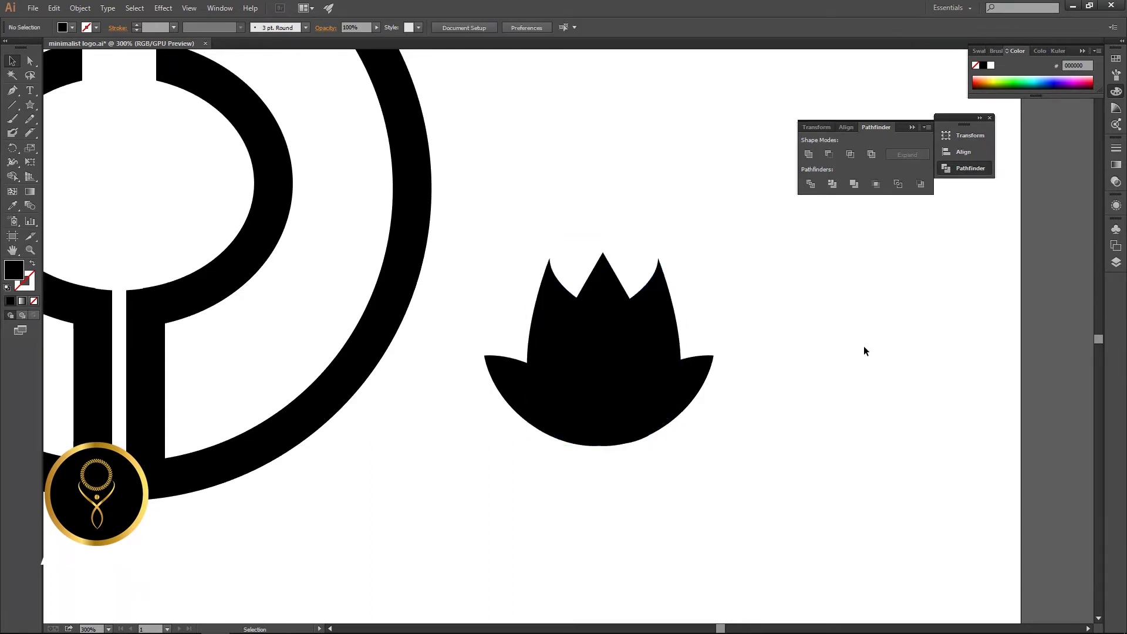
Fill the whole flower with dark gray and group its petals and leaves together
click(710, 378)
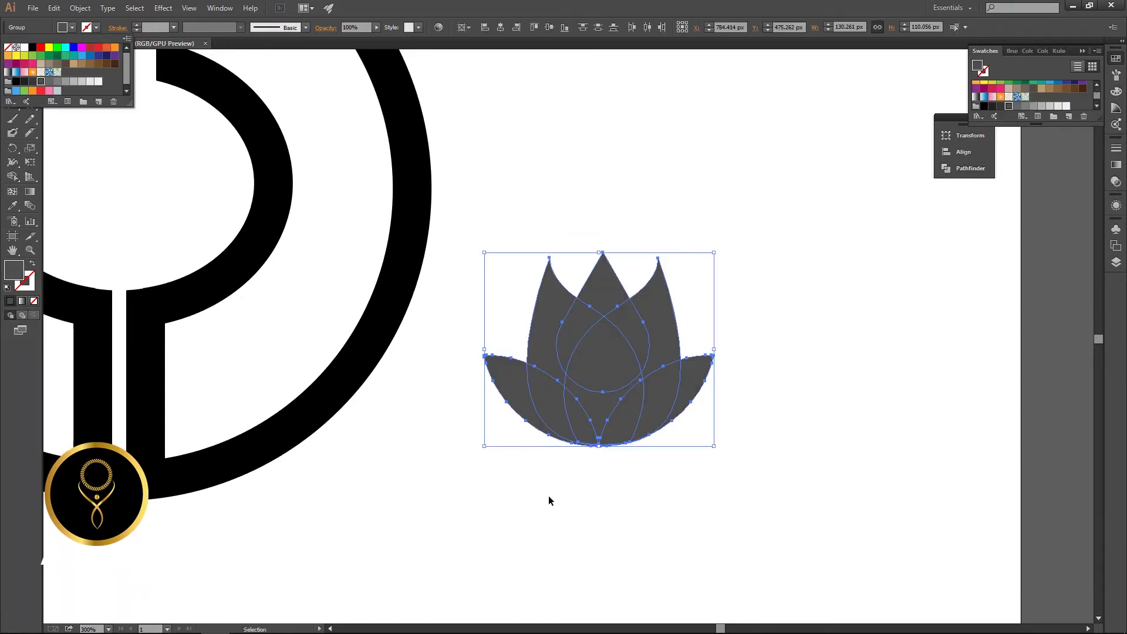
click(549, 496)
drag(492, 232, 744, 502)
key(a)
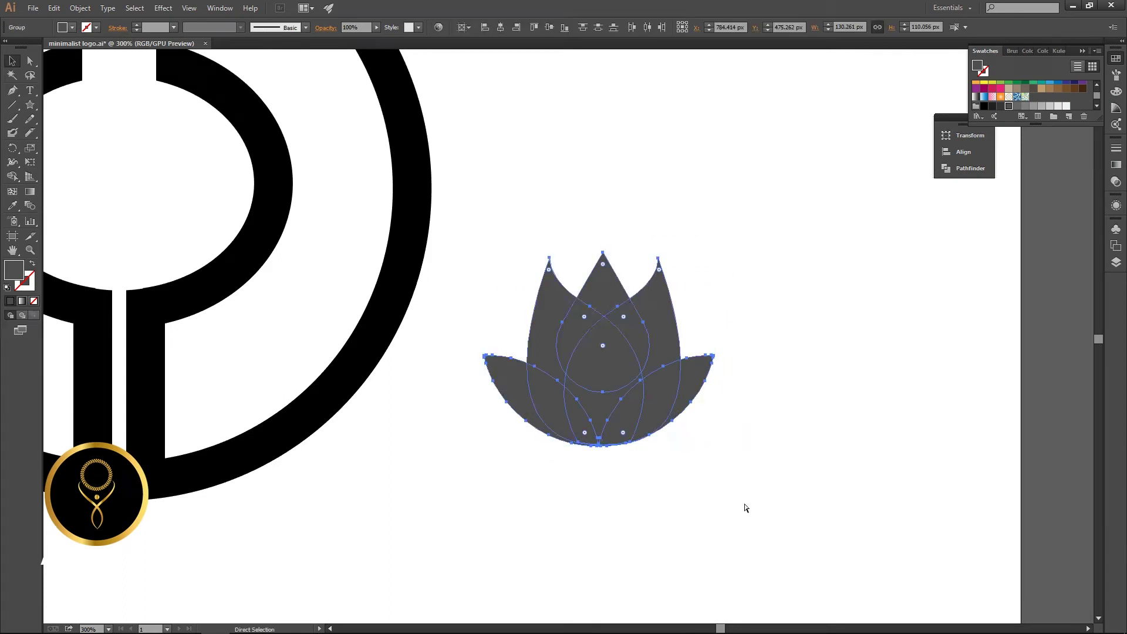
key(v)
click(561, 452)
Cut both halves of the inner ellipse along a horizontal line through its middle with the Knife tool
scroll(561, 450, down, 2)
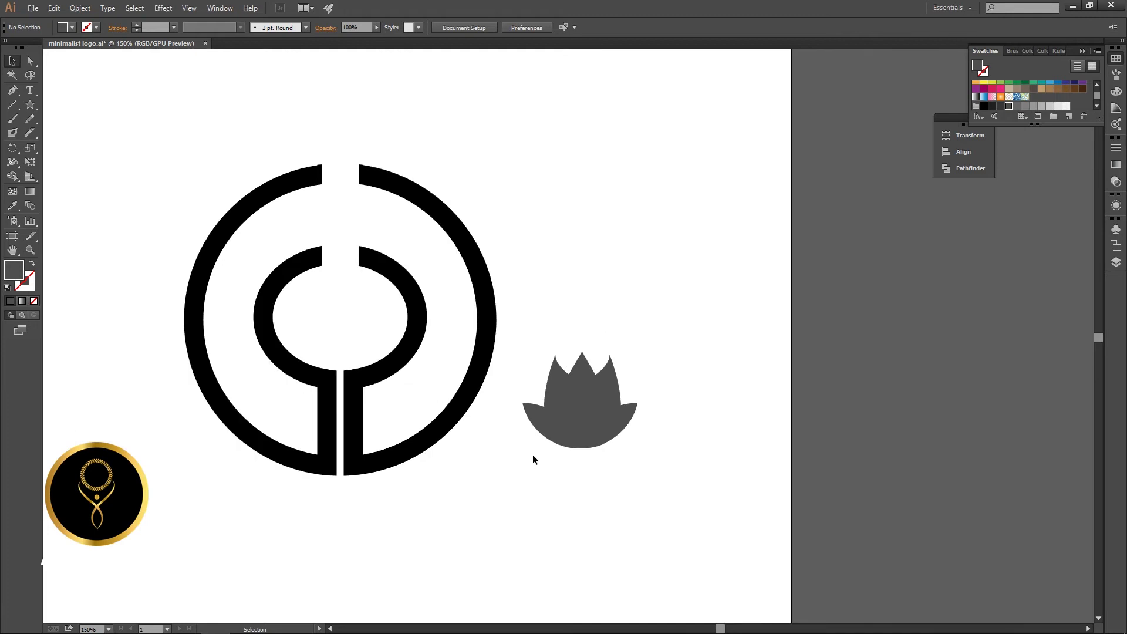
click(416, 306)
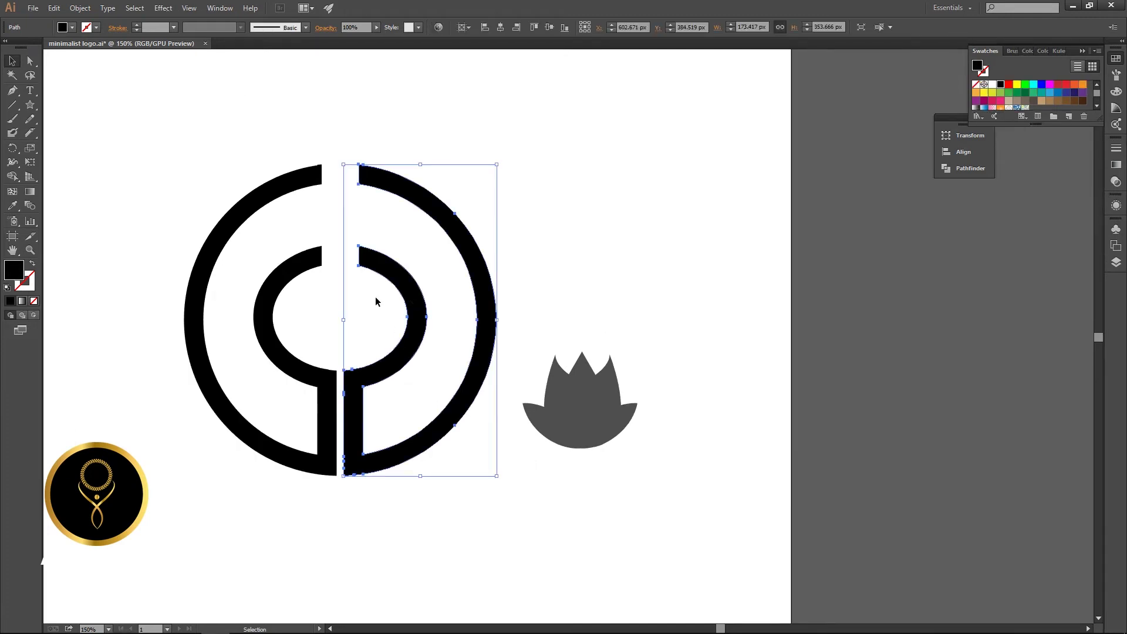
shift+click(263, 314)
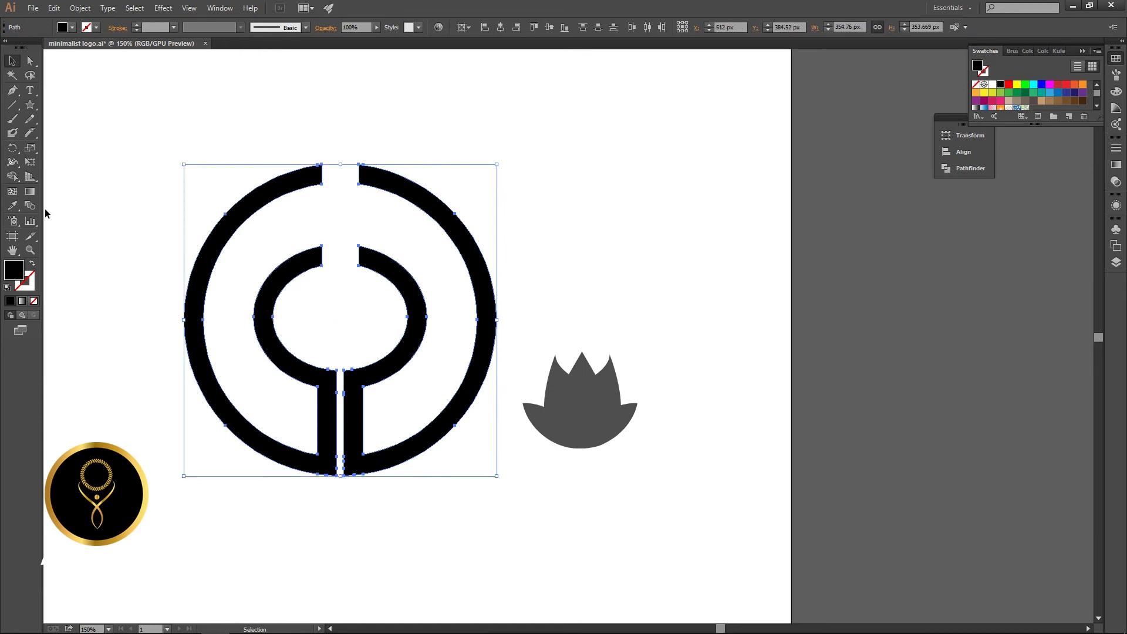
click(30, 133)
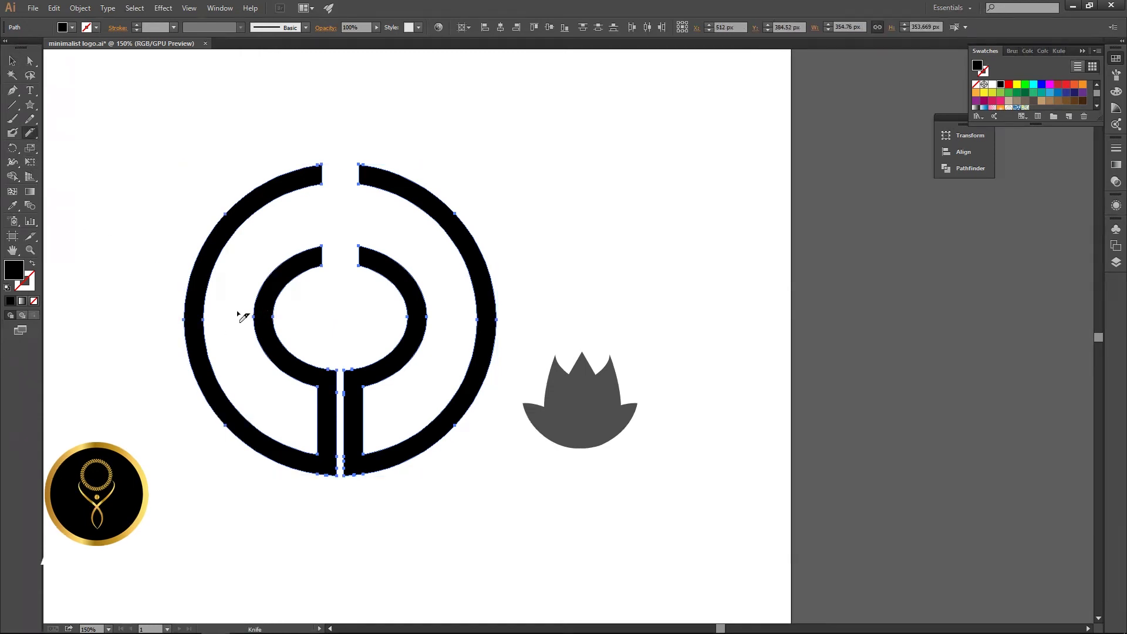
drag(242, 317, 463, 325)
key(v)
click(528, 442)
Delete the two upper arcs of the inner ellipse, leaving an open cup on the stem
click(404, 274)
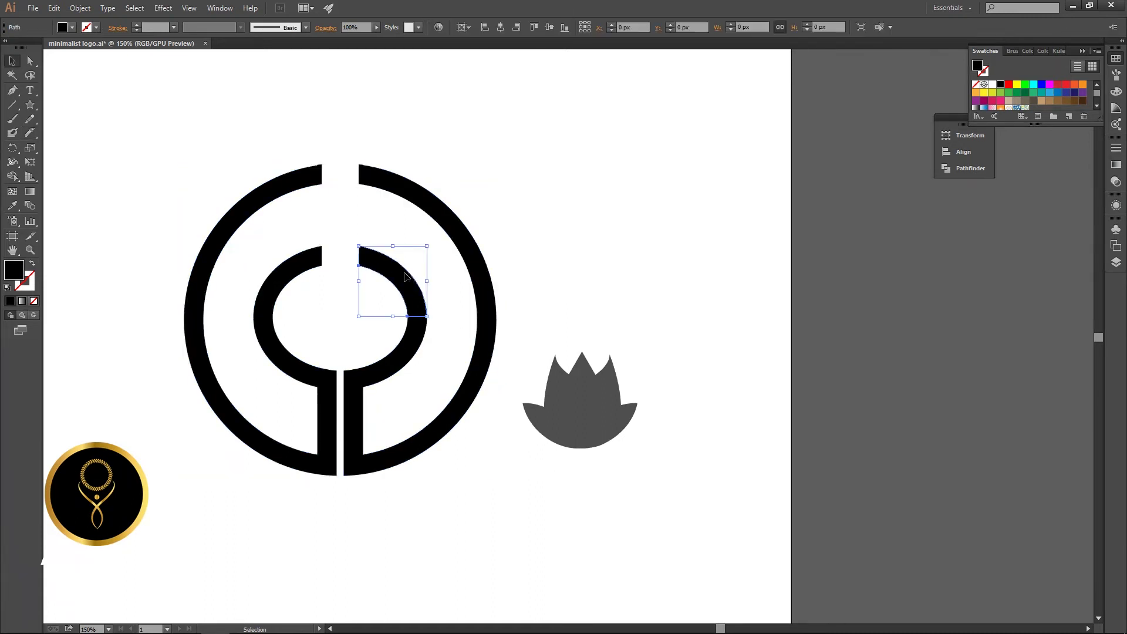
key(Delete)
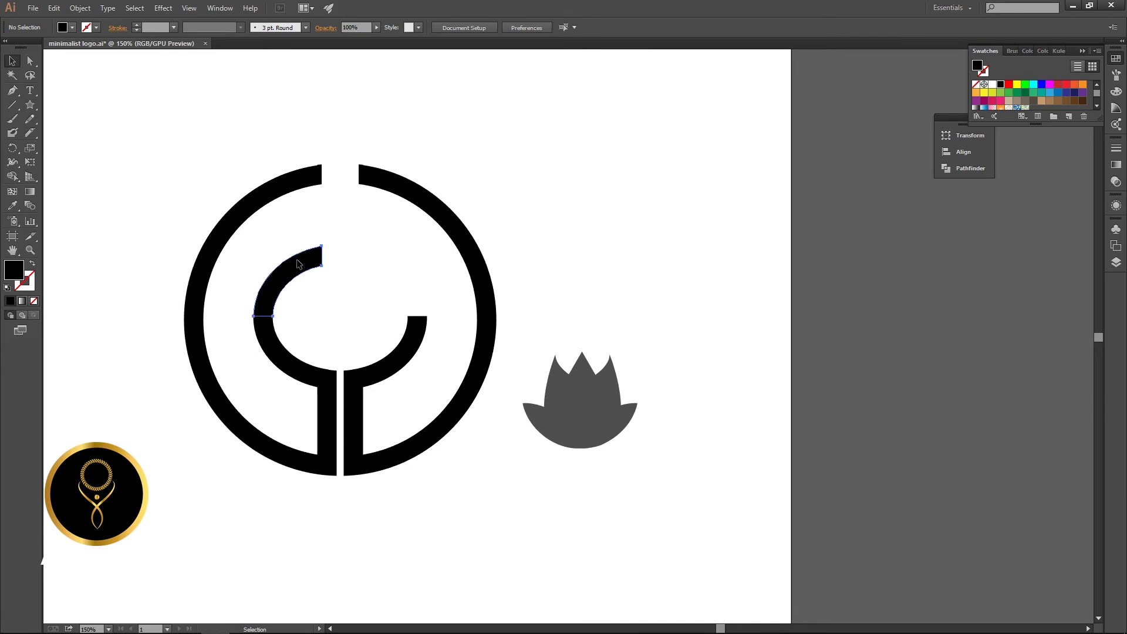
click(297, 263)
key(Delete)
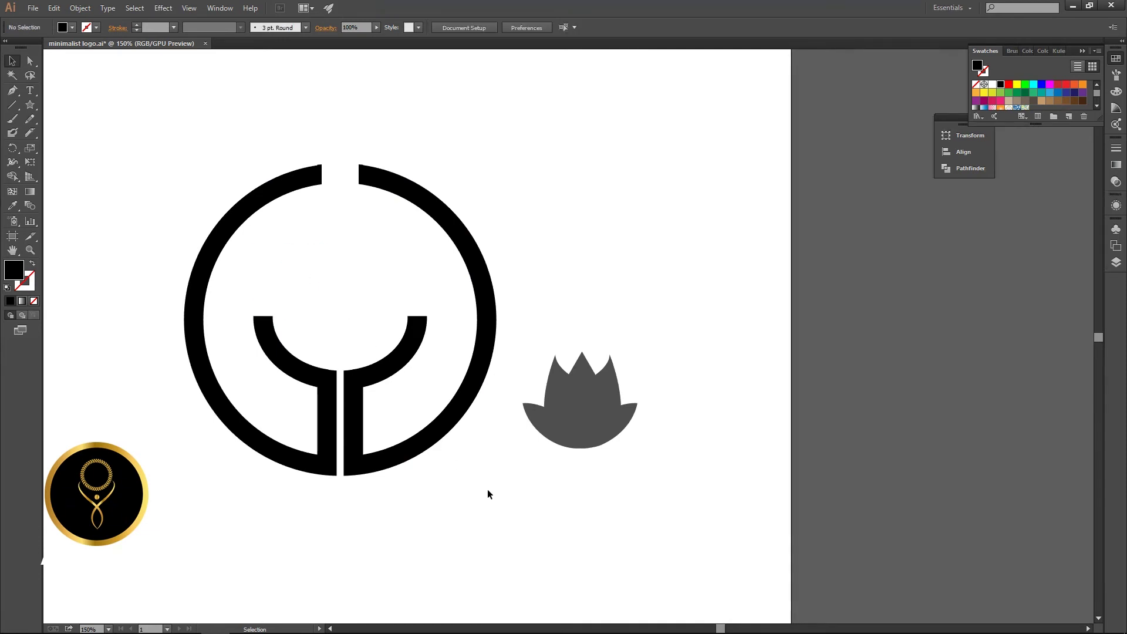
Move the flower into the cup and center it above the split stem
drag(613, 413, 358, 329)
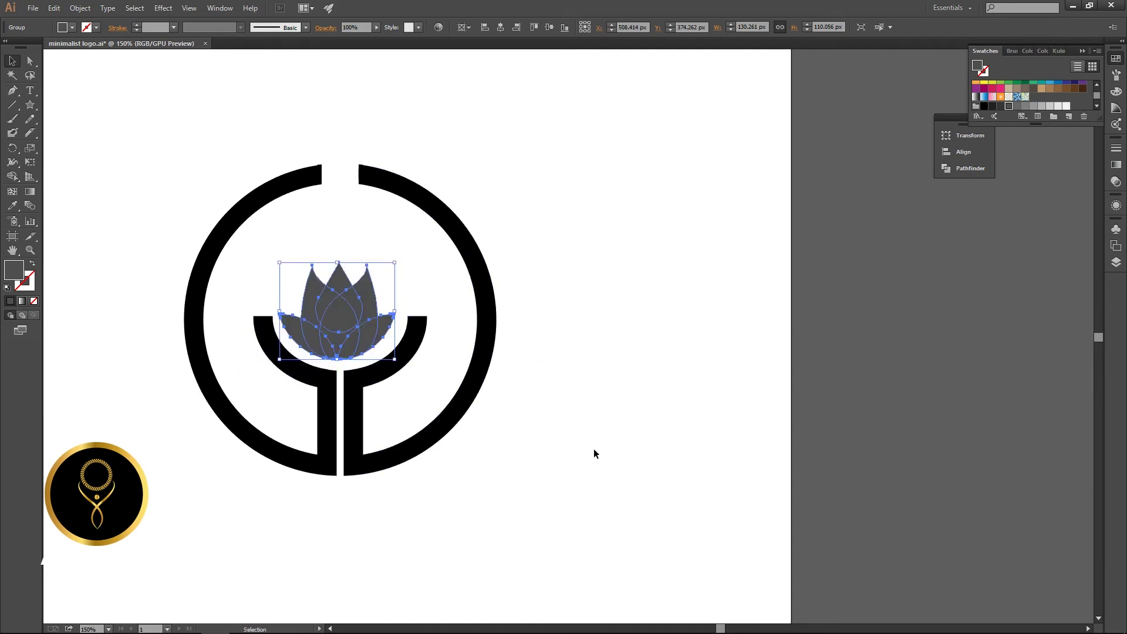
key(Right)
key(Right)
key(Right)
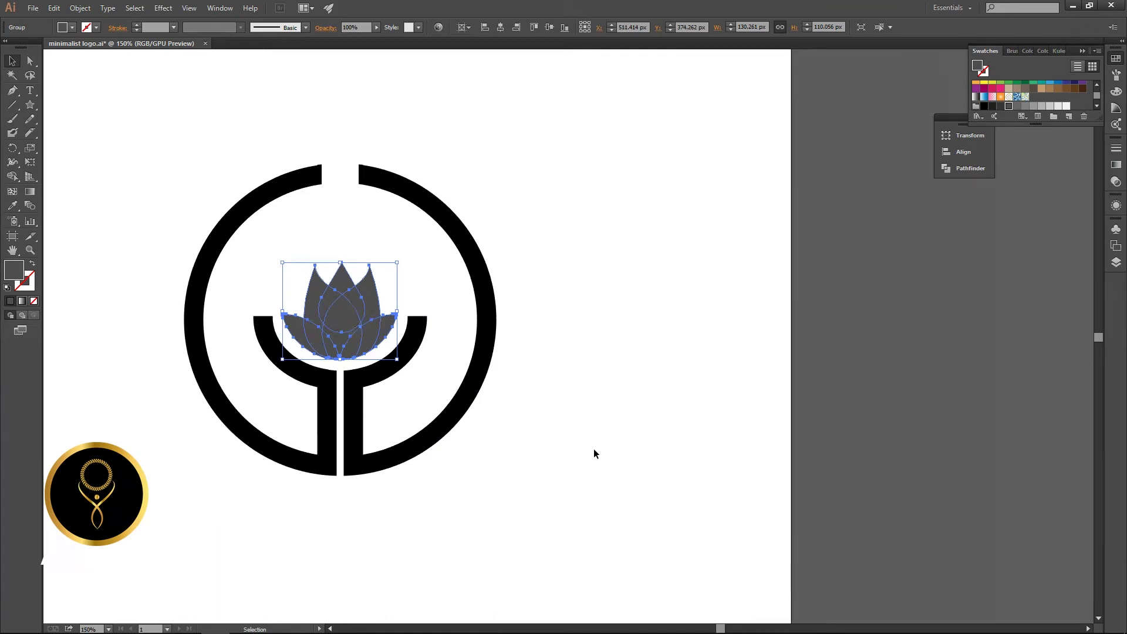
key(Up)
key(Up)
key(Up)
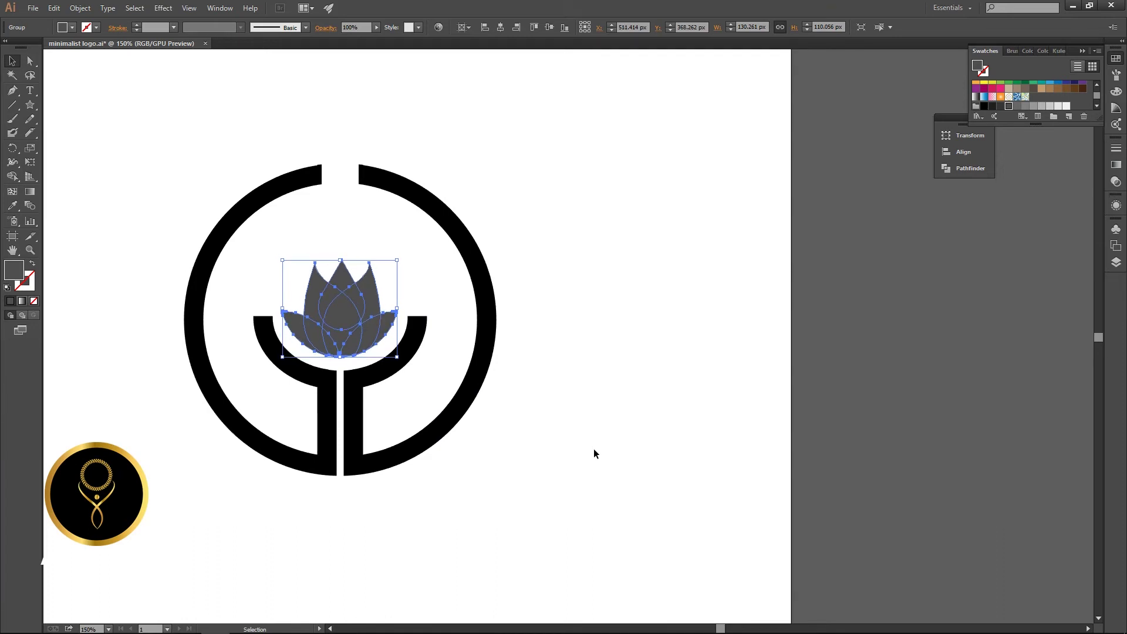
click(651, 447)
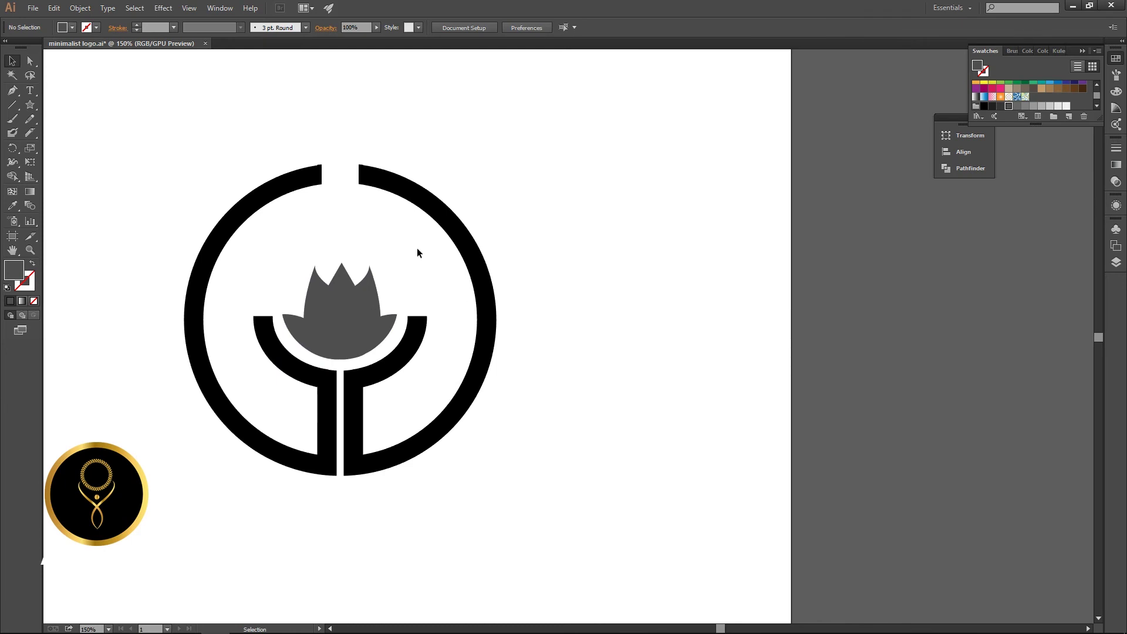
Fill both halves of the ring and stem with the same dark gray as the flower
click(460, 236)
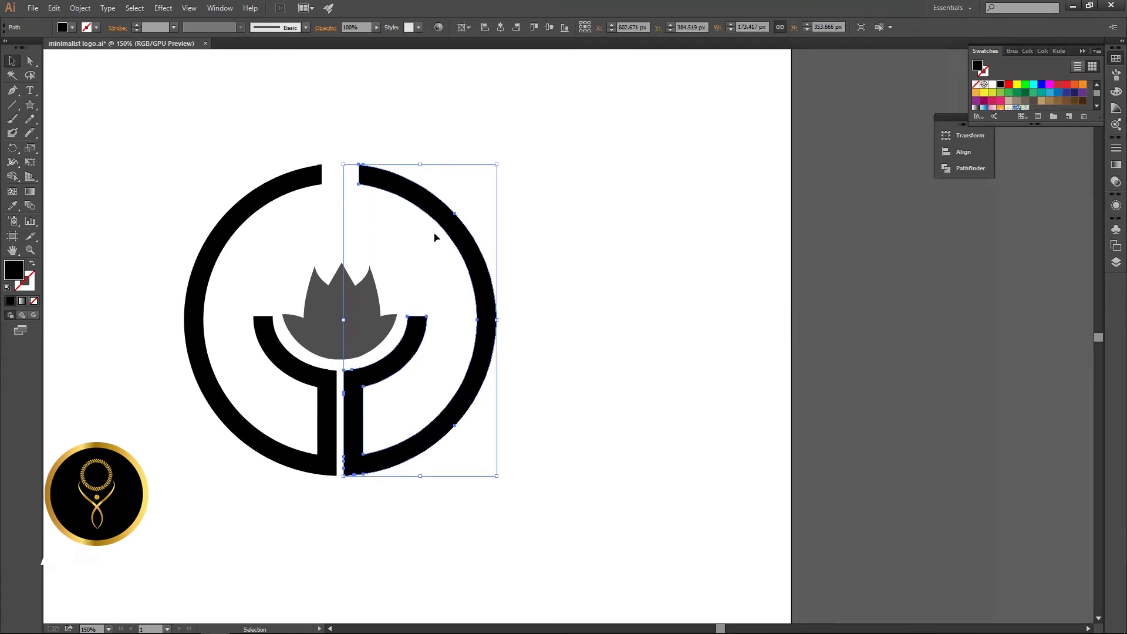
shift+click(249, 210)
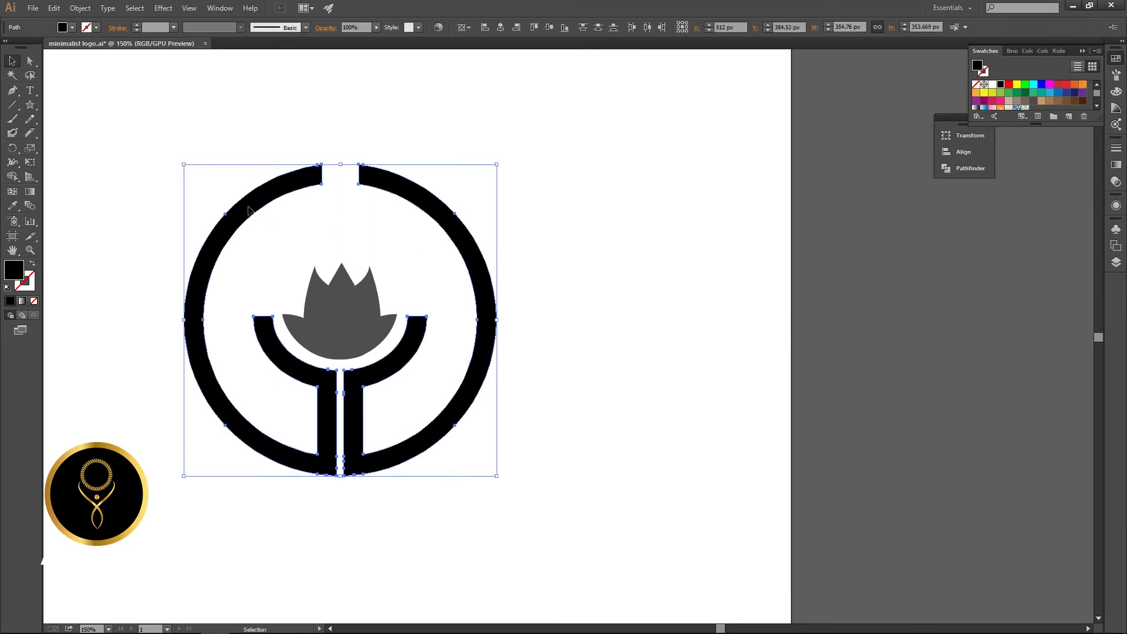
click(72, 27)
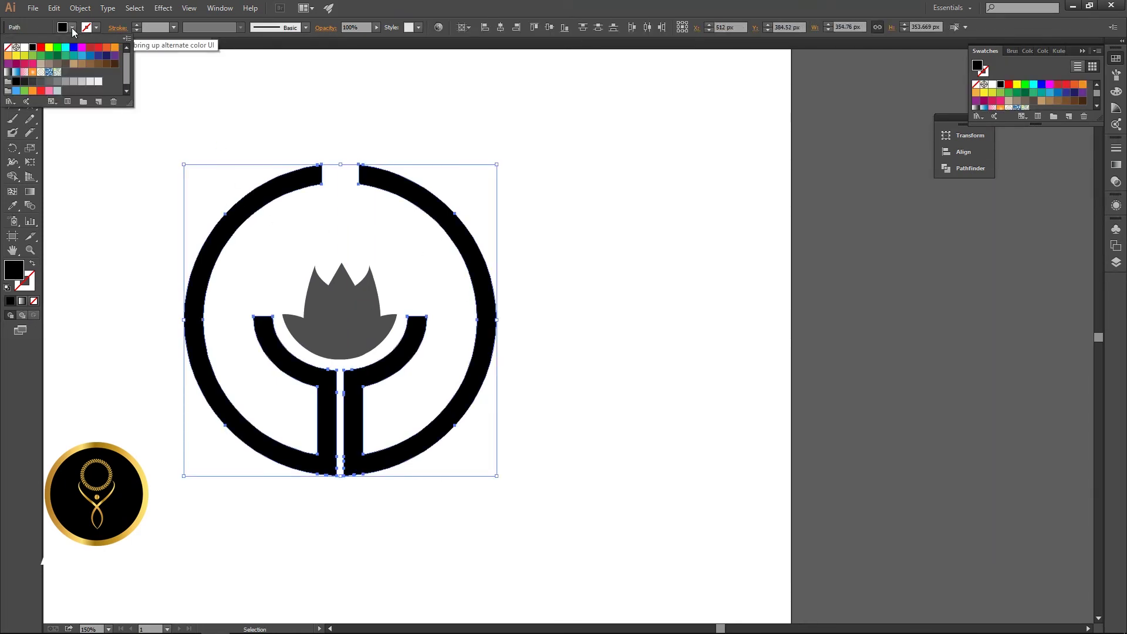
click(24, 83)
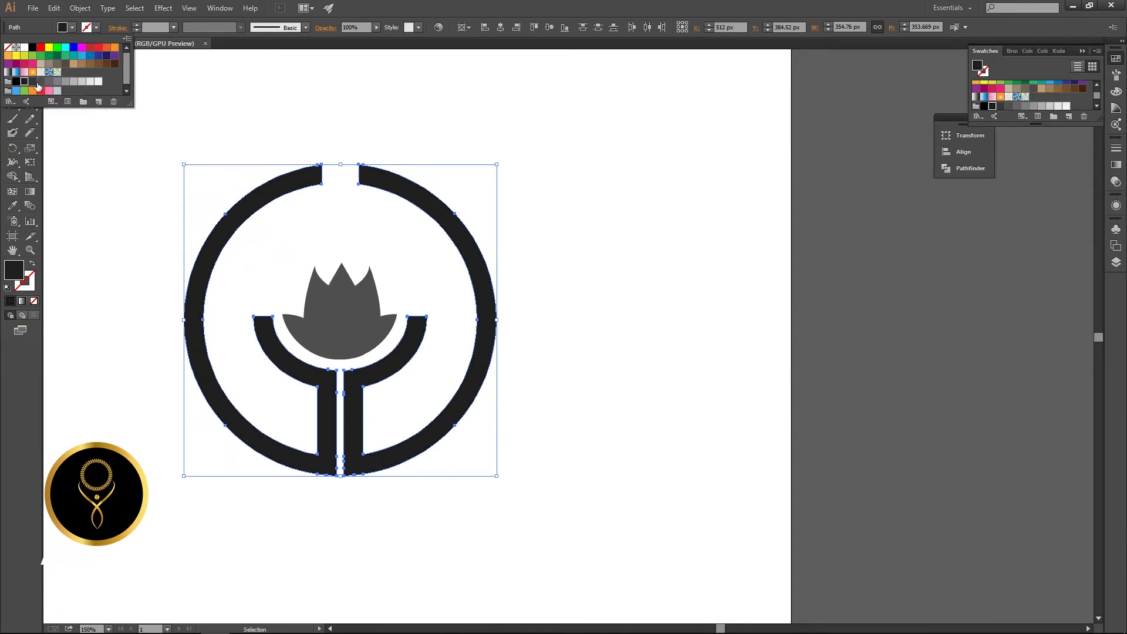
click(40, 82)
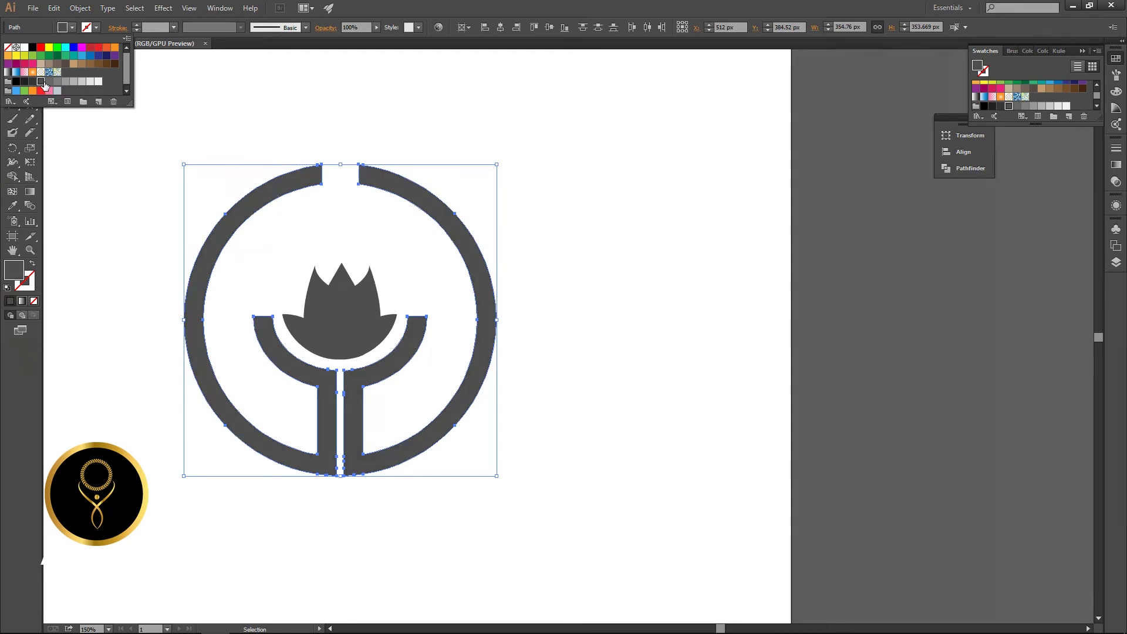
click(545, 292)
Group the flower and both ring halves into a single logo
scroll(546, 292, down, 1)
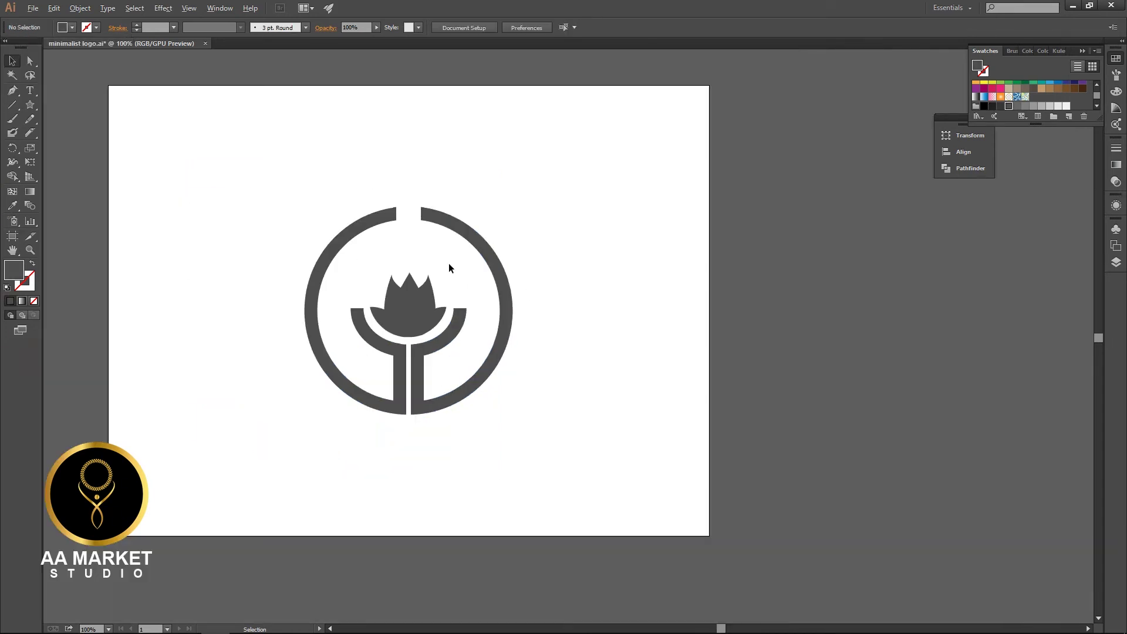
drag(298, 176, 552, 450)
key(a)
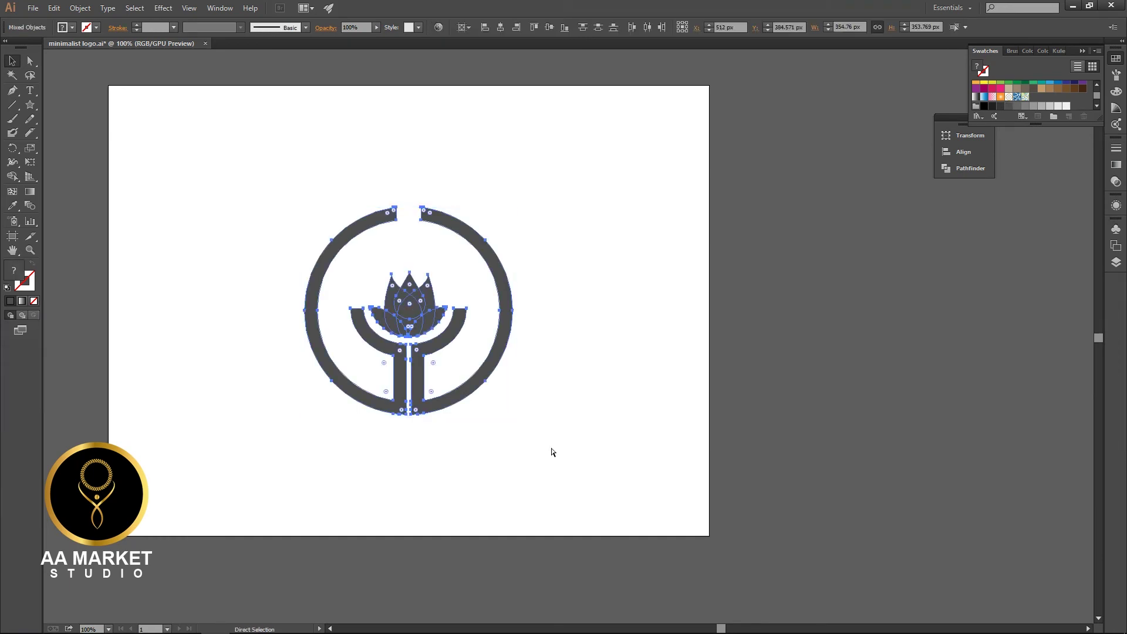
key(v)
click(608, 396)
Move the logo onto a locked Layer 2 and draw a 1024 × 768 px rectangle covering the artboard on Layer 1
key(F7)
key(m)
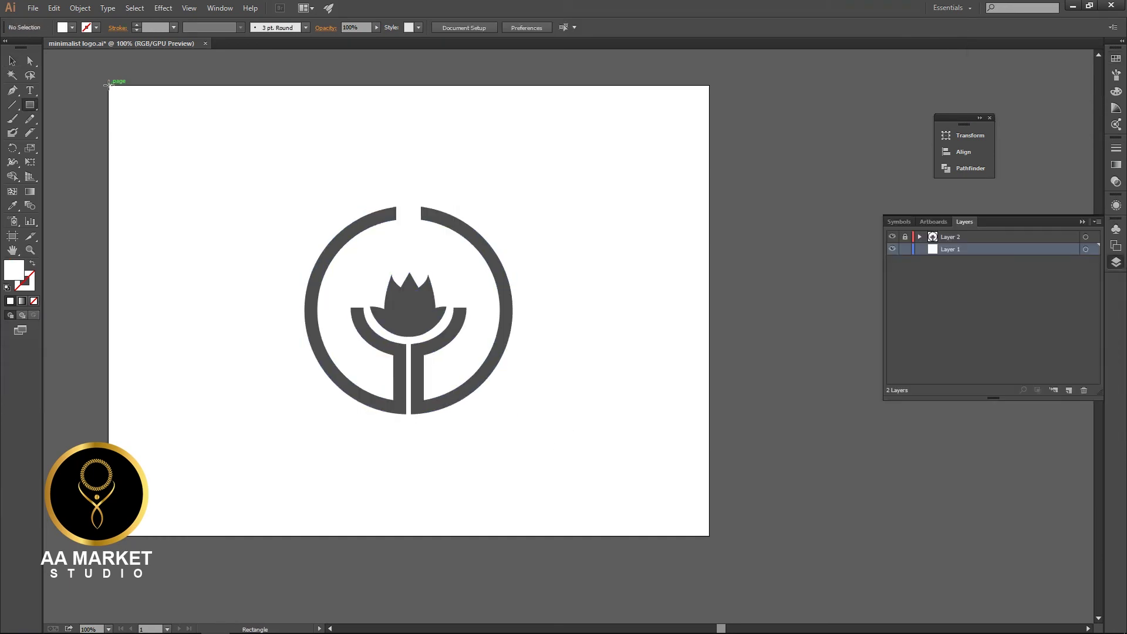
drag(108, 86, 709, 536)
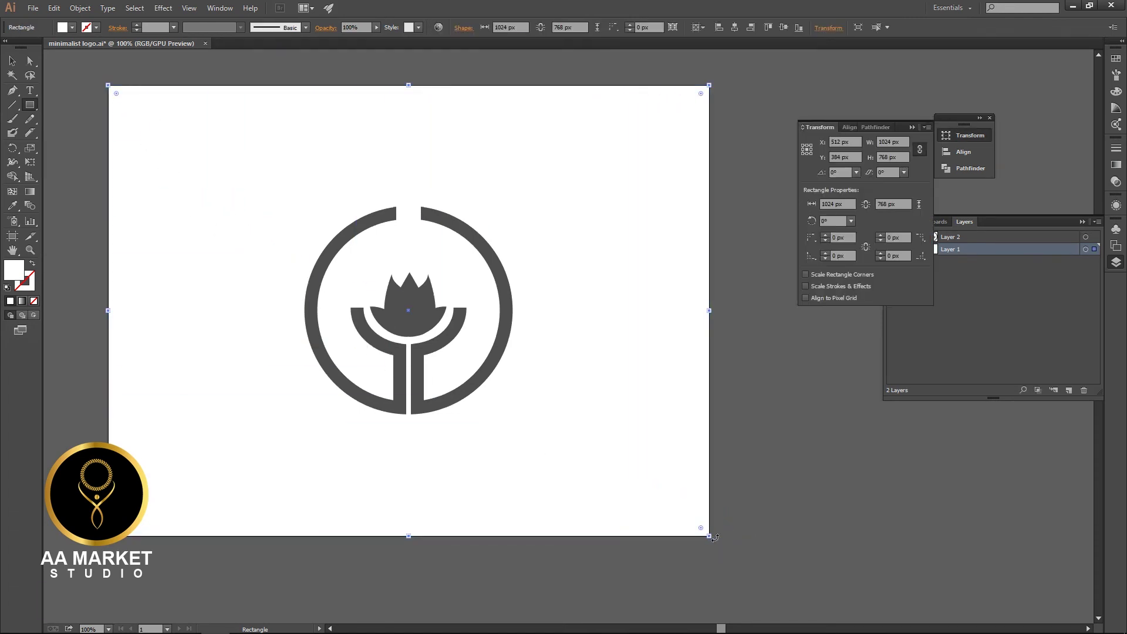
key(v)
click(733, 487)
click(610, 440)
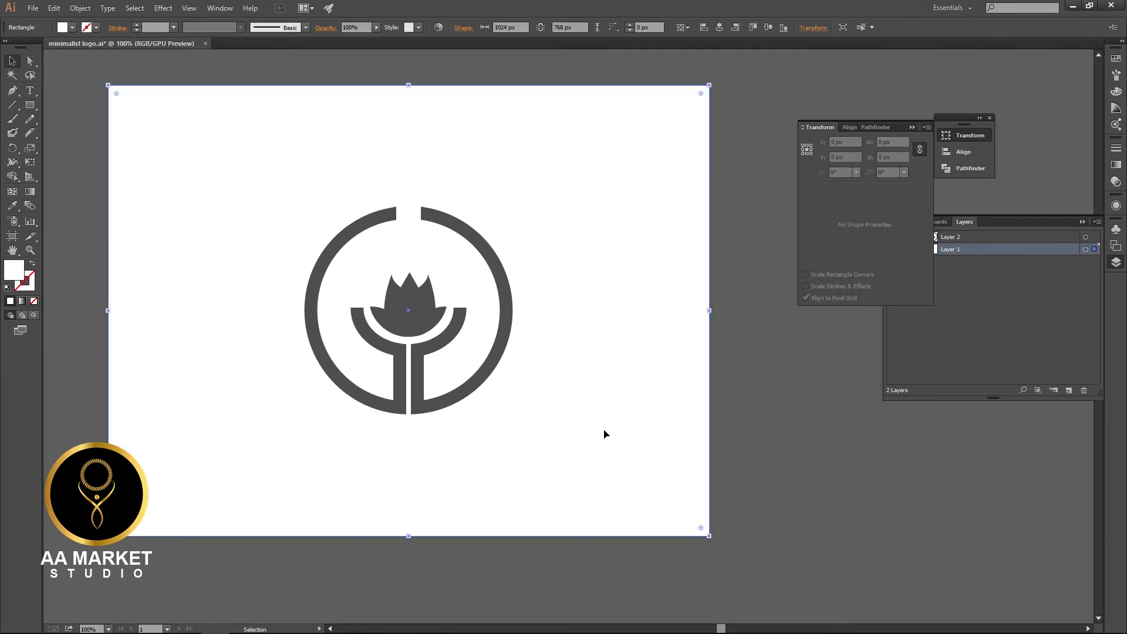
Fill the background rectangle with a near-black gray and lock Layer 1
click(72, 27)
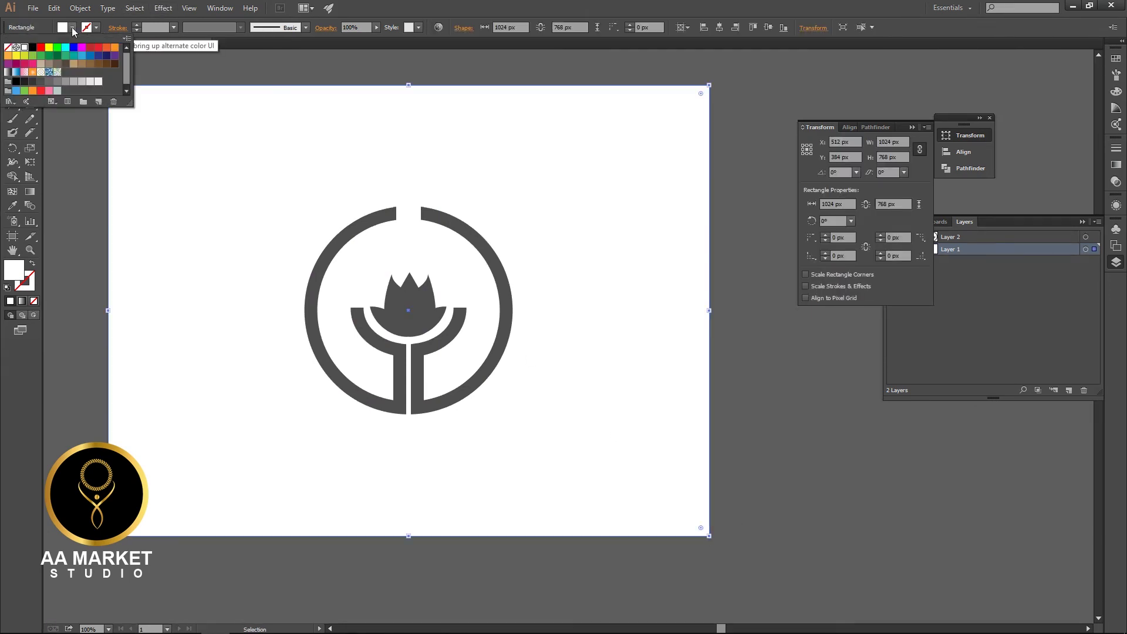
click(24, 82)
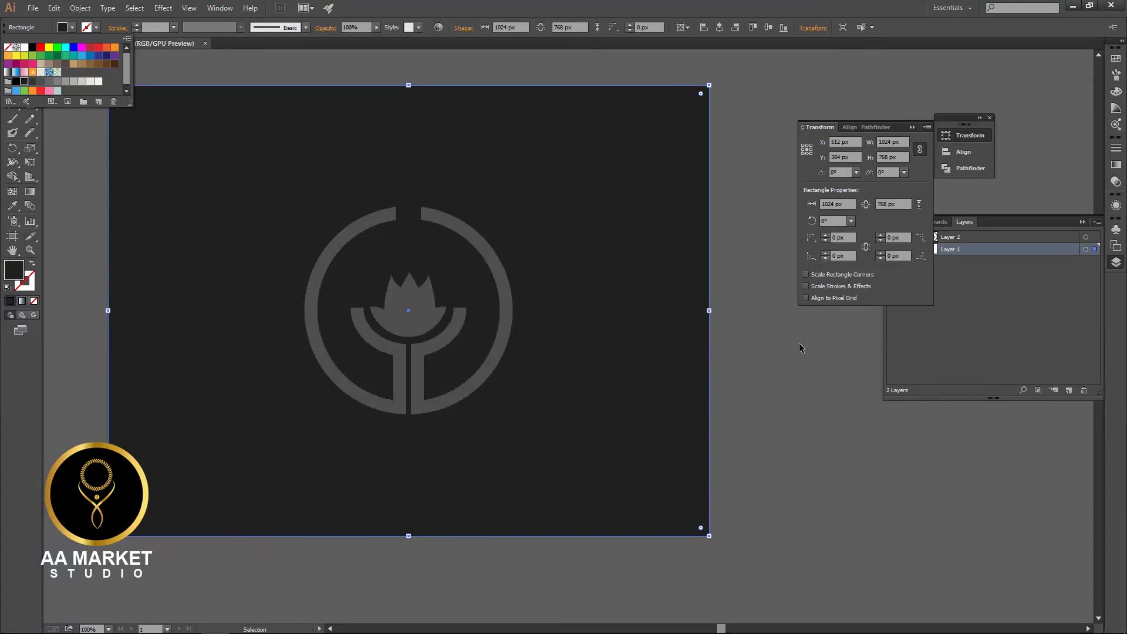
click(913, 127)
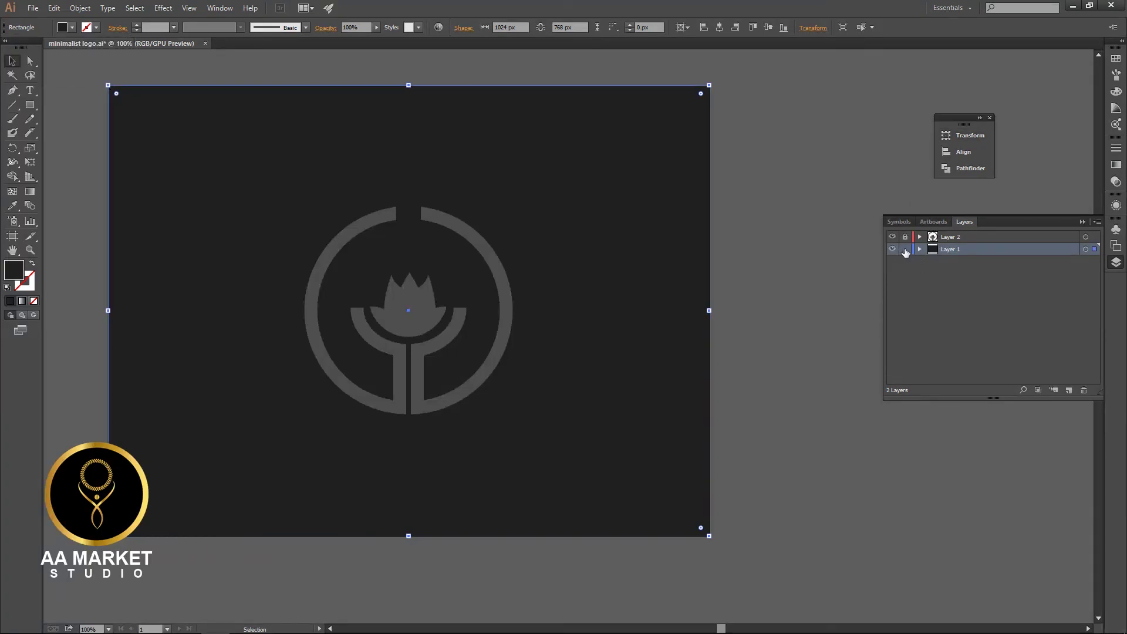
click(905, 250)
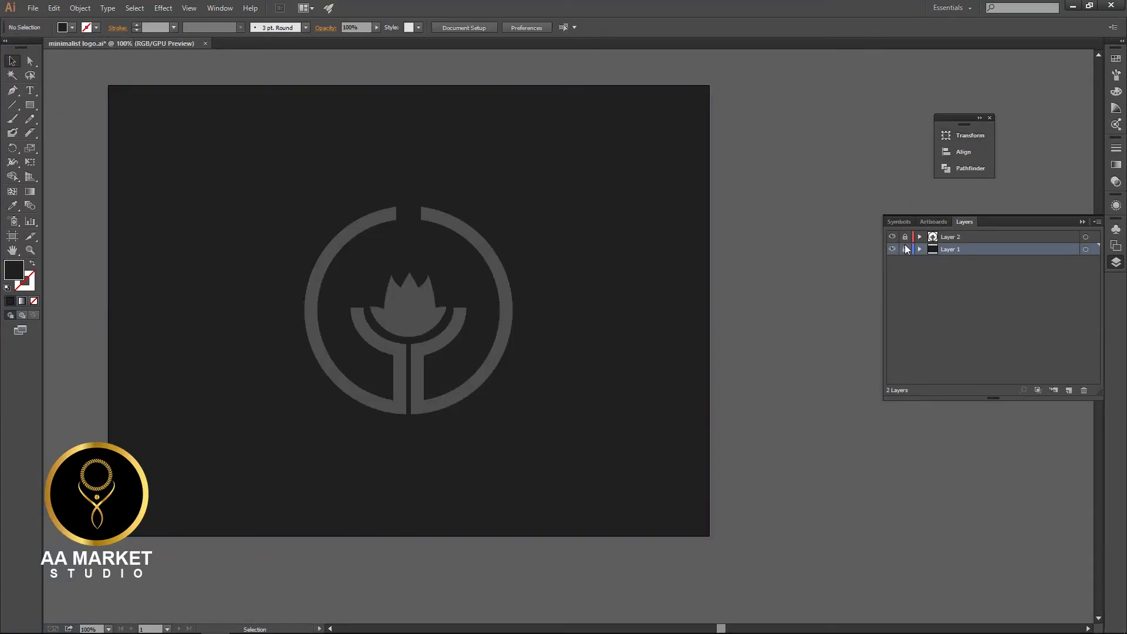
With Layer 2 unlocked, scale the logo proportionally around its center to about 295 px wide and fill it with off-white
click(512, 292)
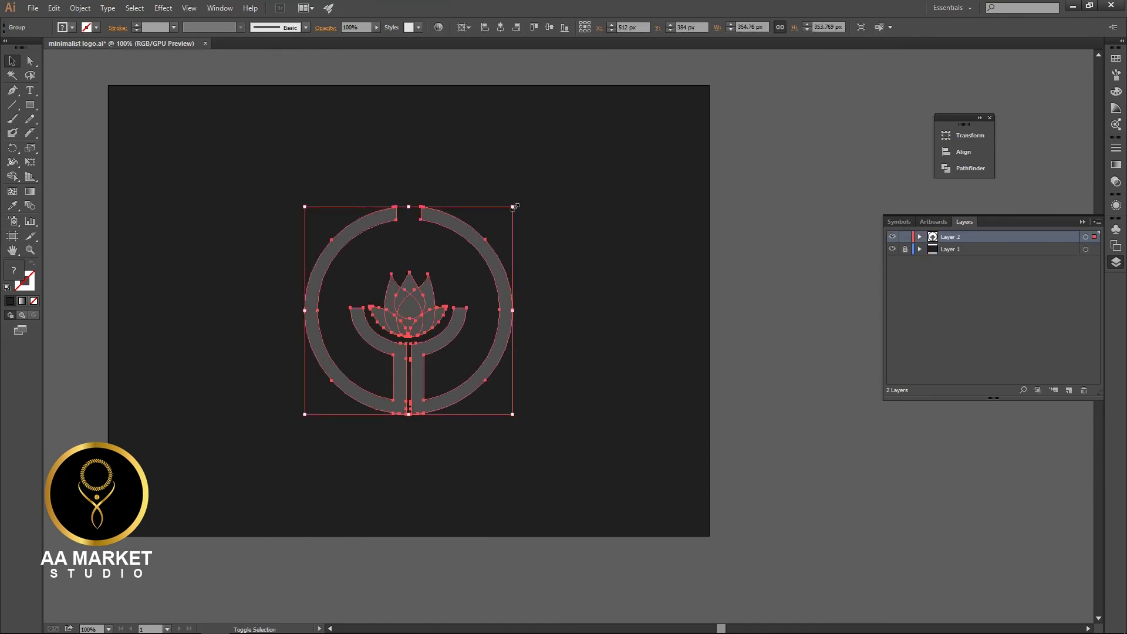
drag(514, 206, 512, 233)
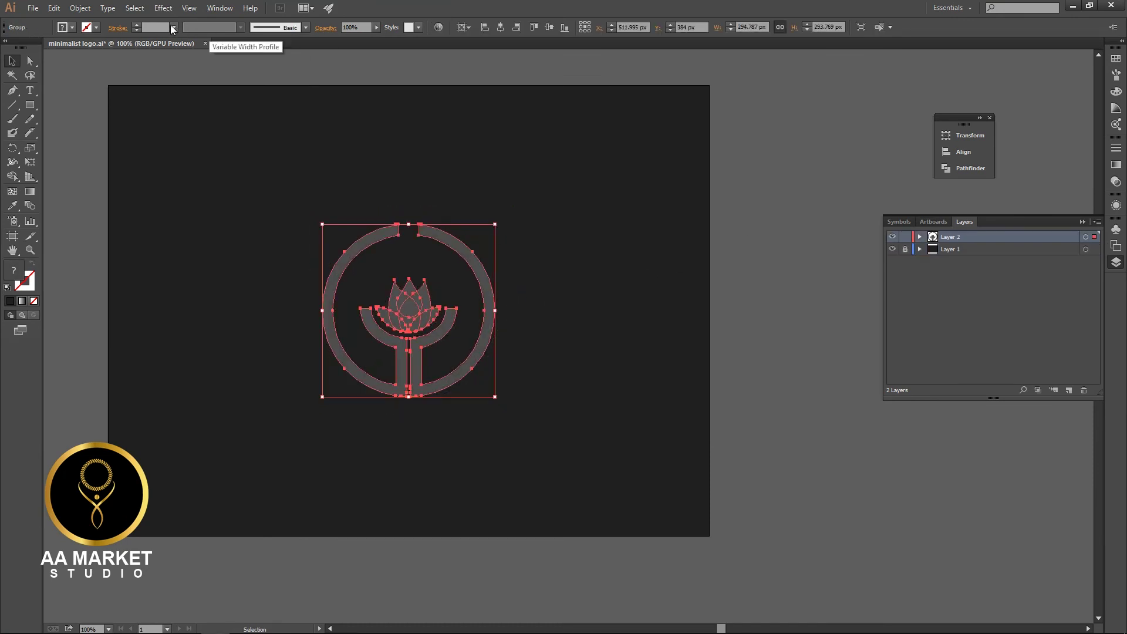
click(72, 27)
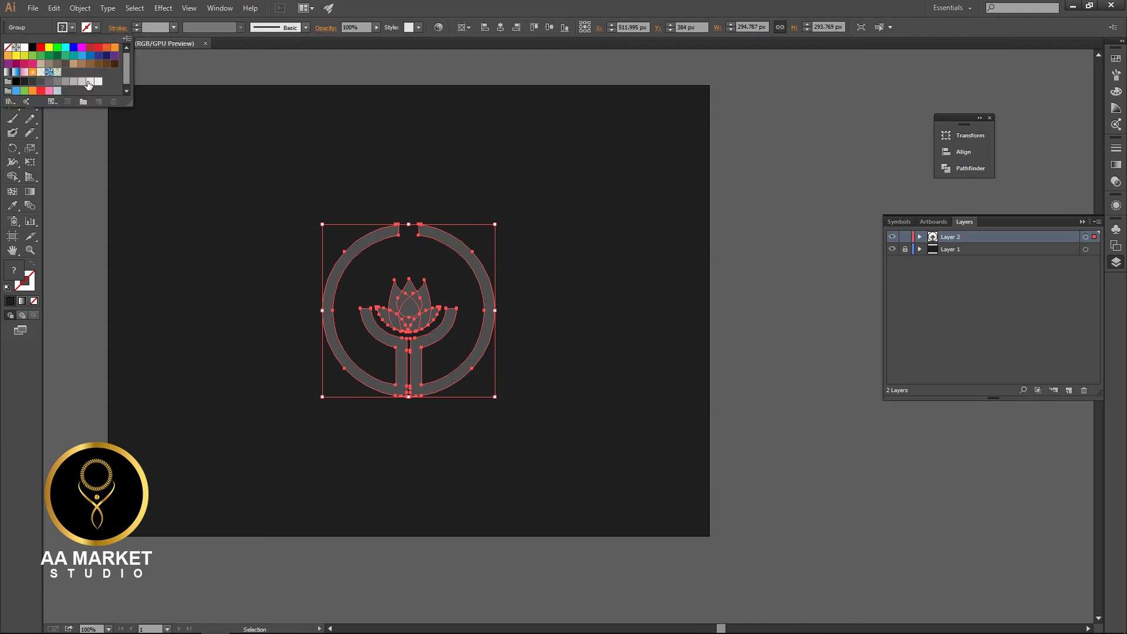
click(98, 81)
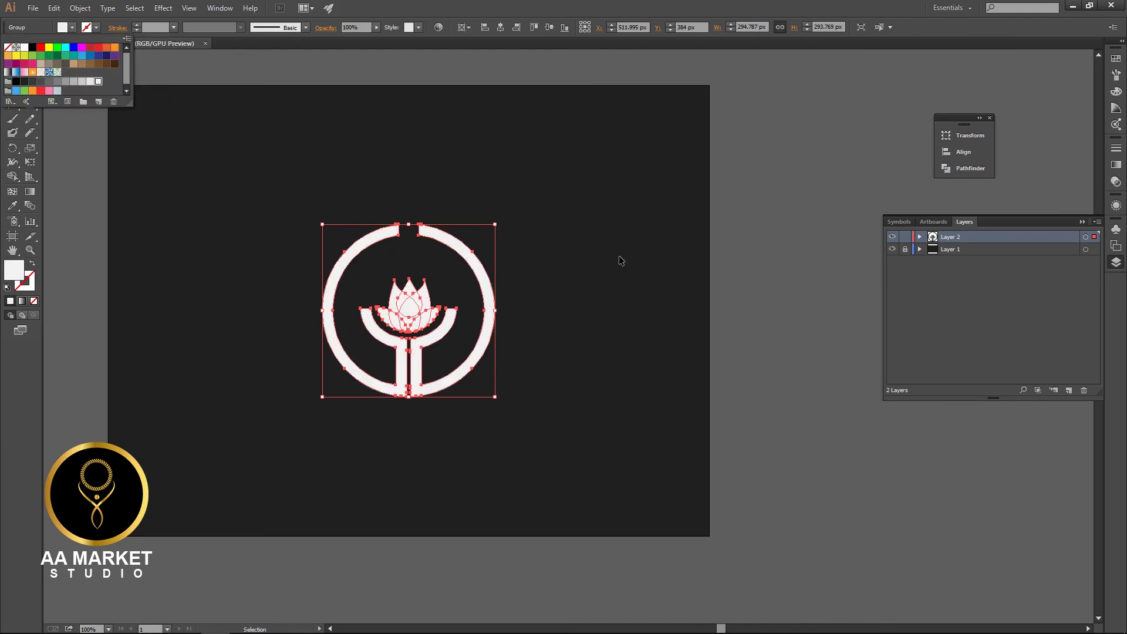
click(798, 264)
click(798, 265)
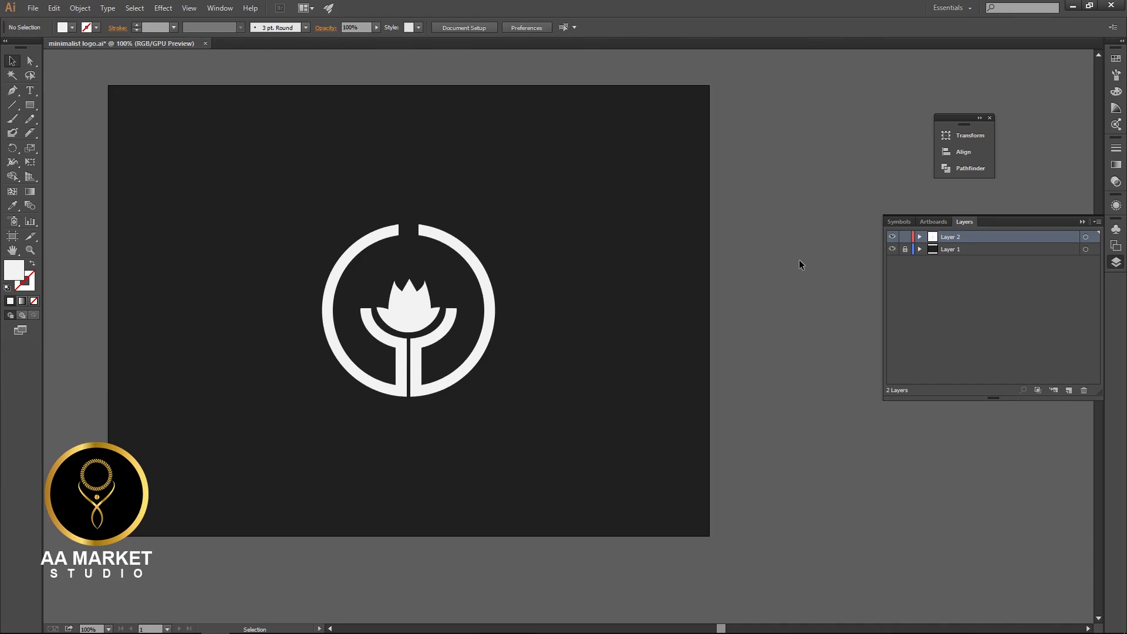